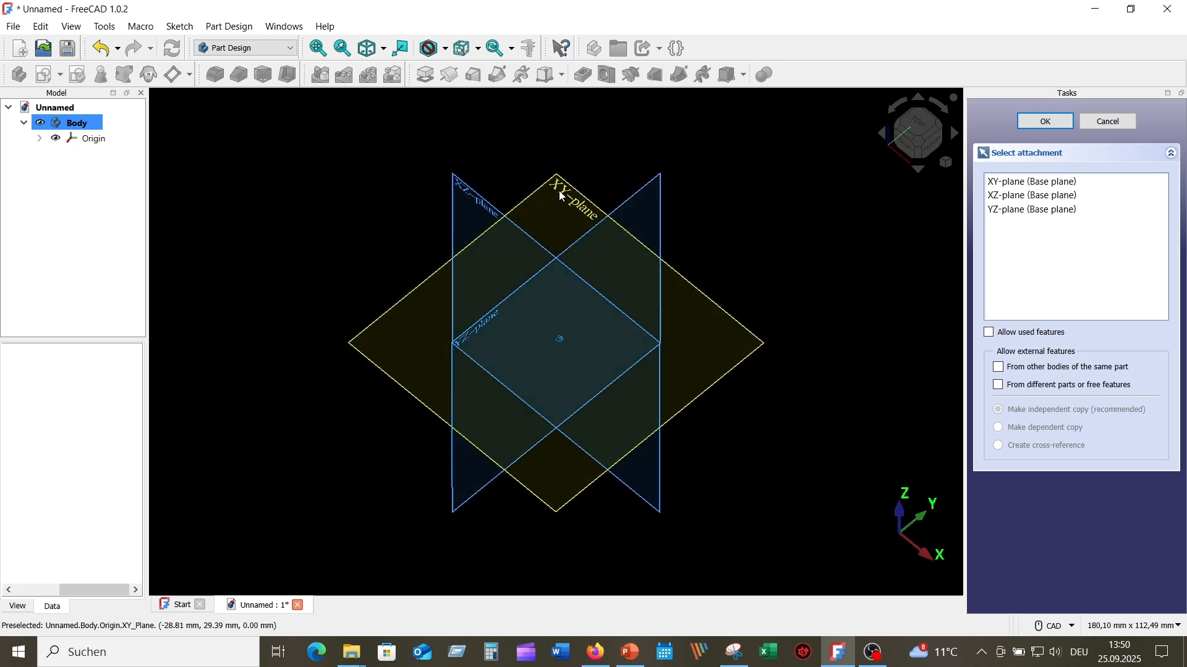
# Sketch a rounded rectangle on the XY-plane, 100 mm wide and 60 mm high with 5 mm corner radii.
pyautogui.click(563, 195)
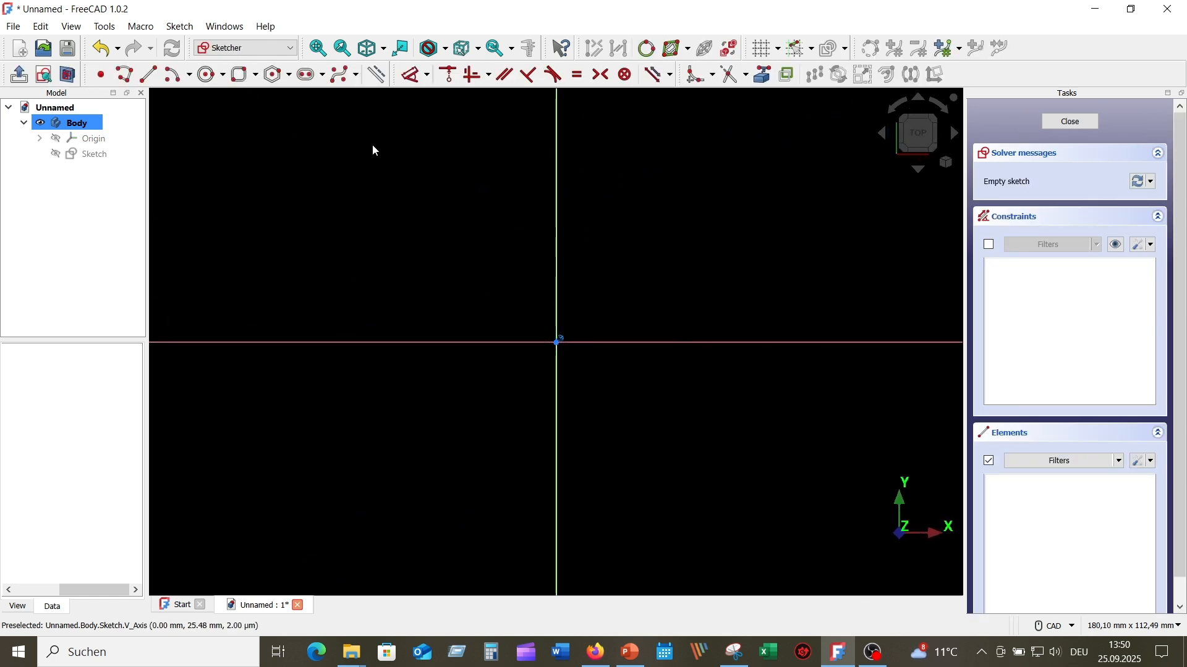
pyautogui.click(256, 76)
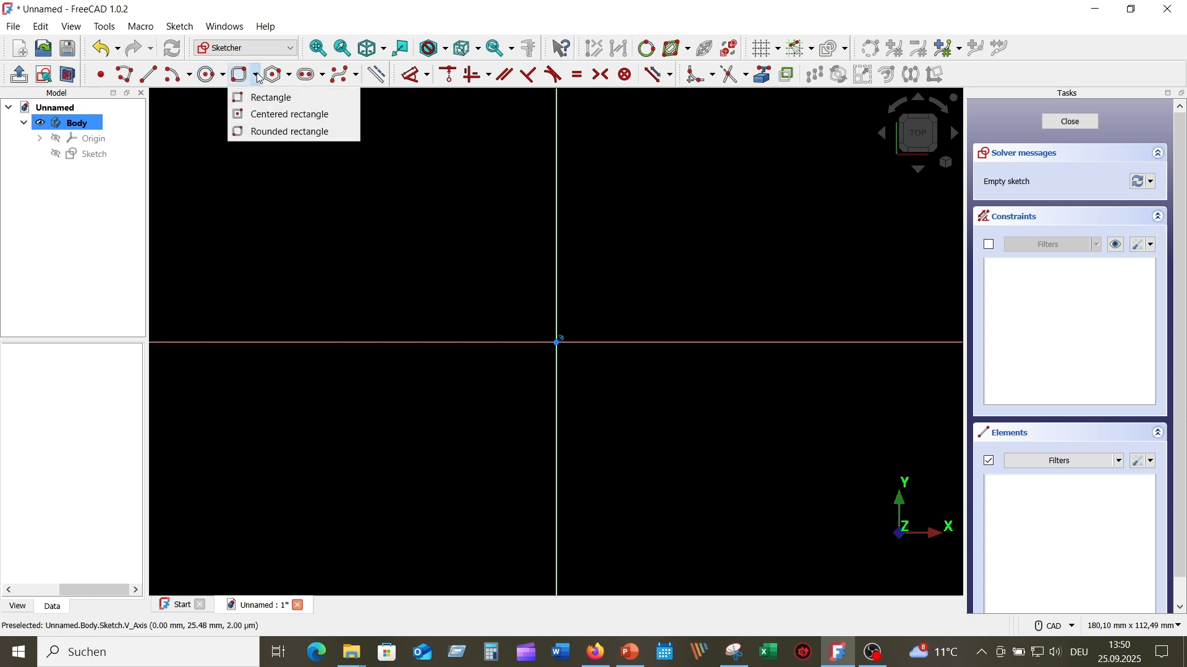
pyautogui.click(301, 131)
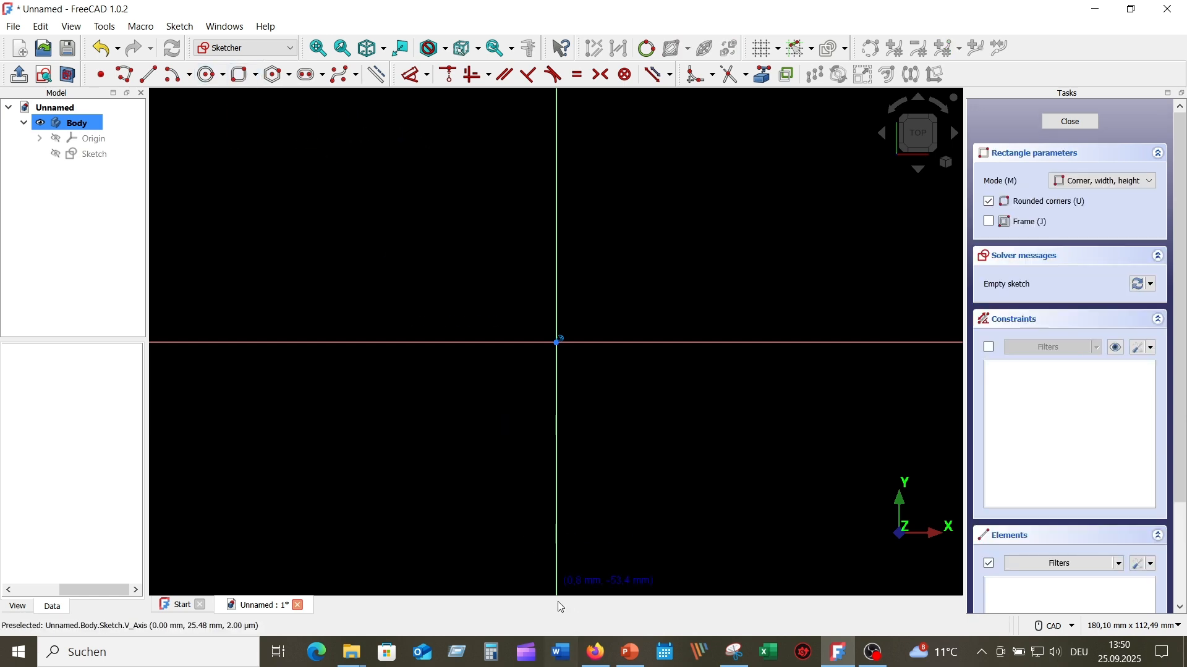
pyautogui.click(388, 442)
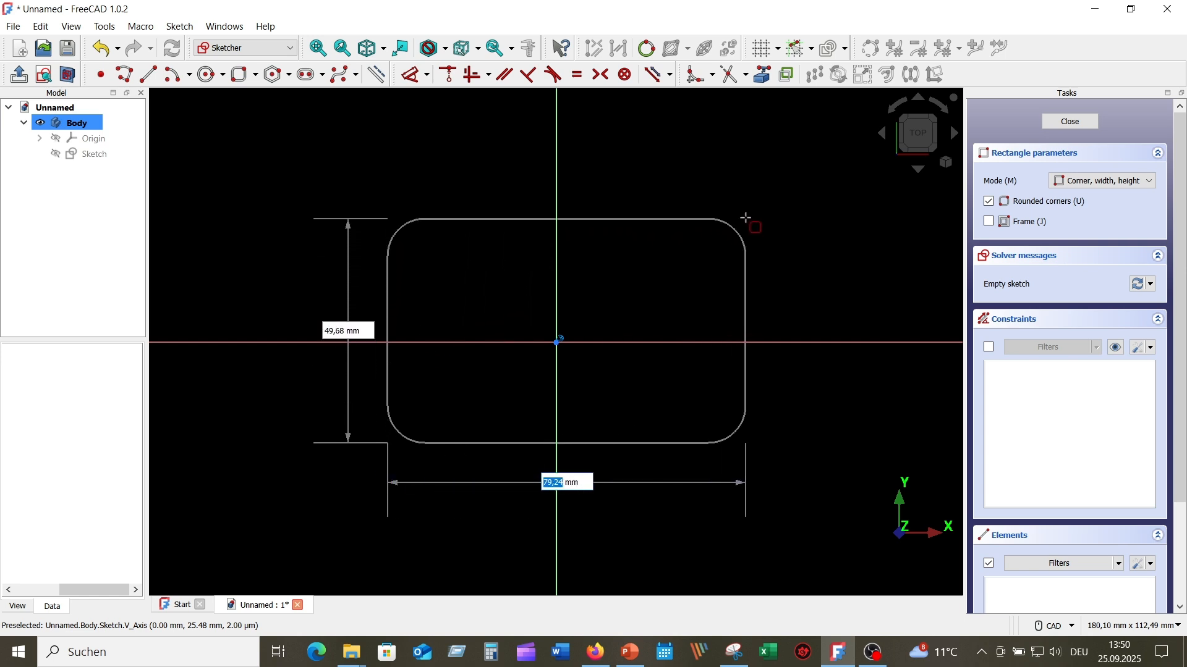
pyautogui.write('100')
pyautogui.press('Tab')
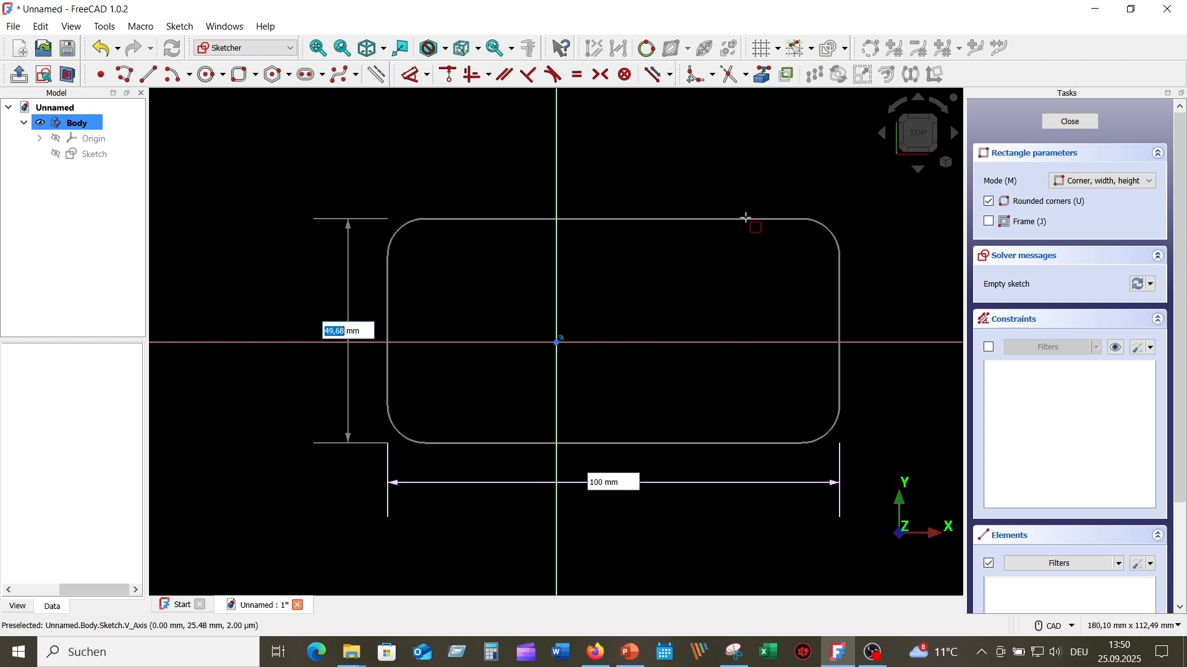
pyautogui.write('6')
pyautogui.press('Tab')
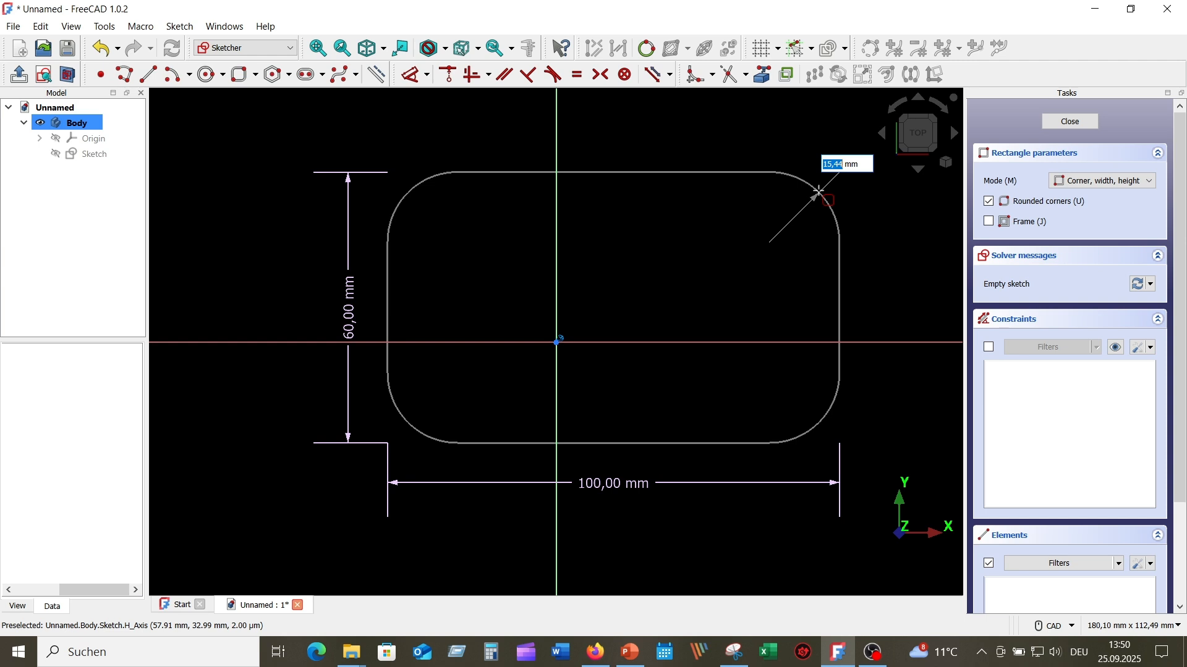
pyautogui.click(819, 192)
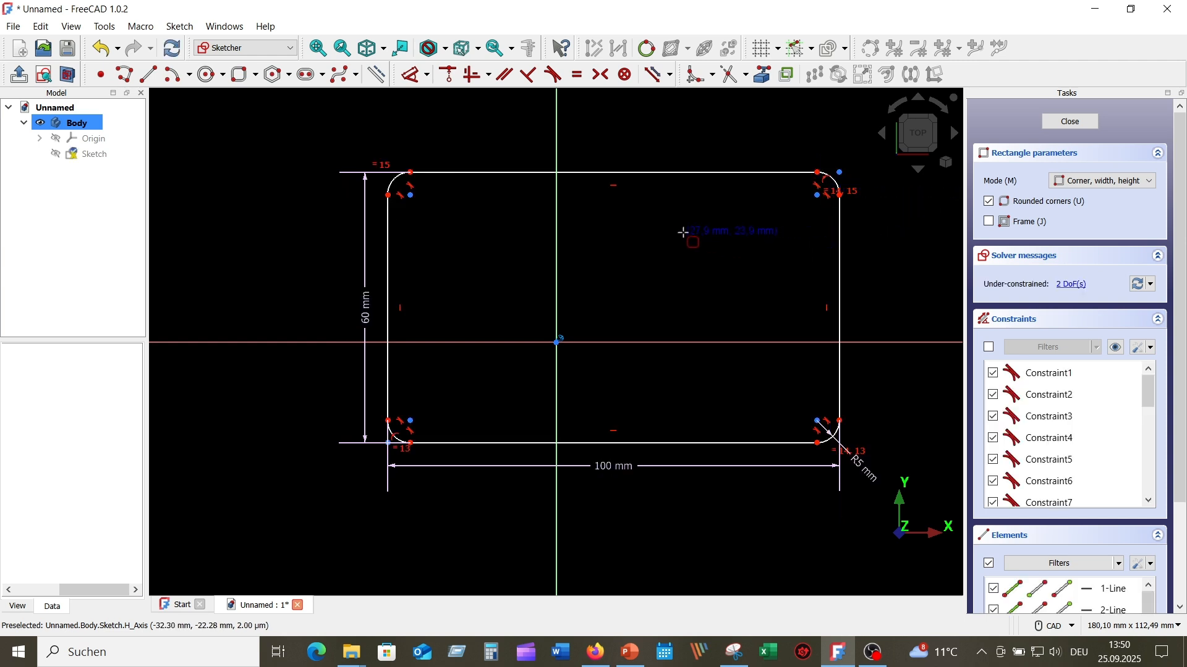
pyautogui.rightClick(620, 125)
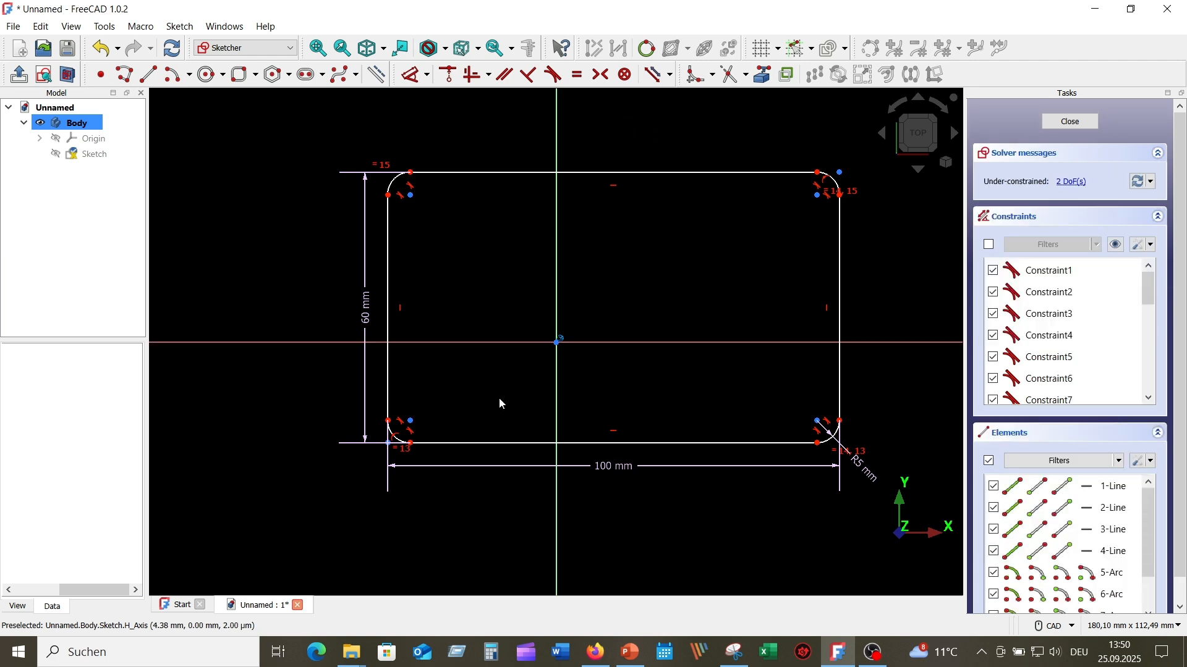
# Constrain two diagonally opposite corner arc centres symmetric about the origin to centre the rectangle.
pyautogui.click(411, 421)
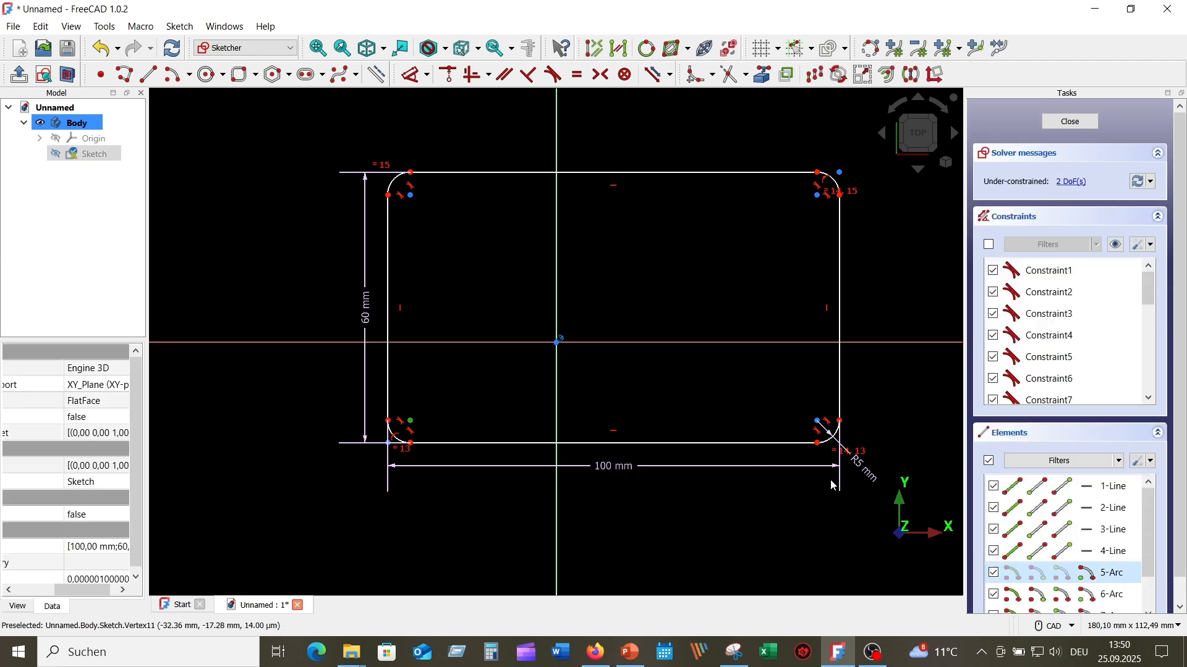
pyautogui.click(819, 198)
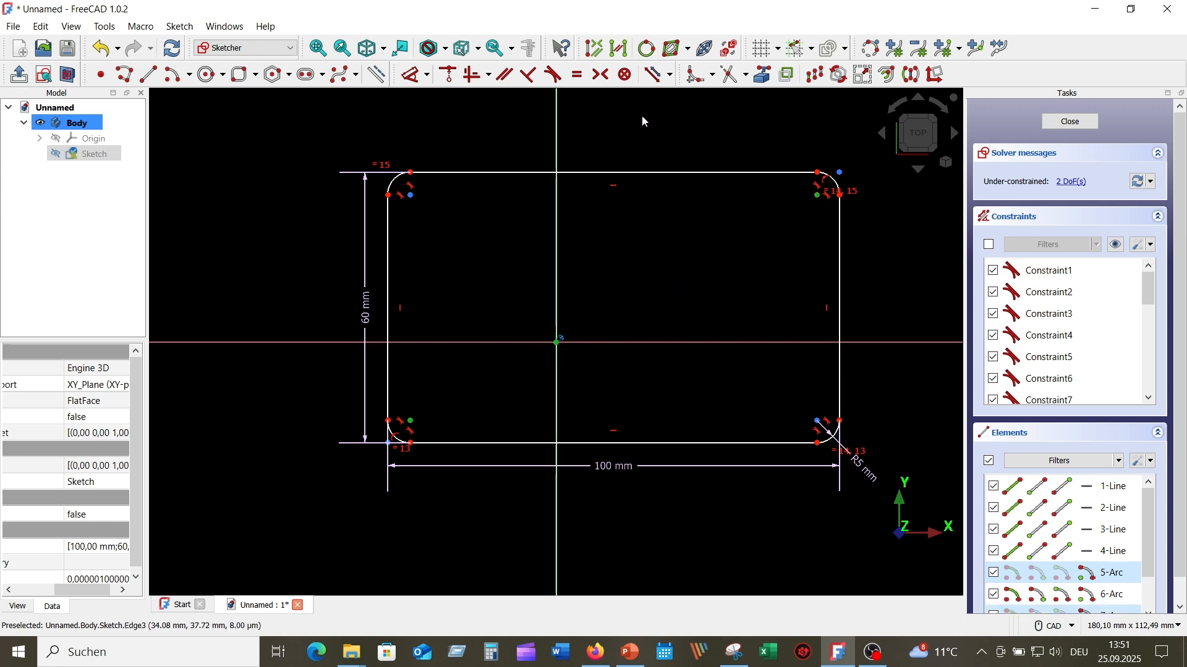
pyautogui.click(605, 78)
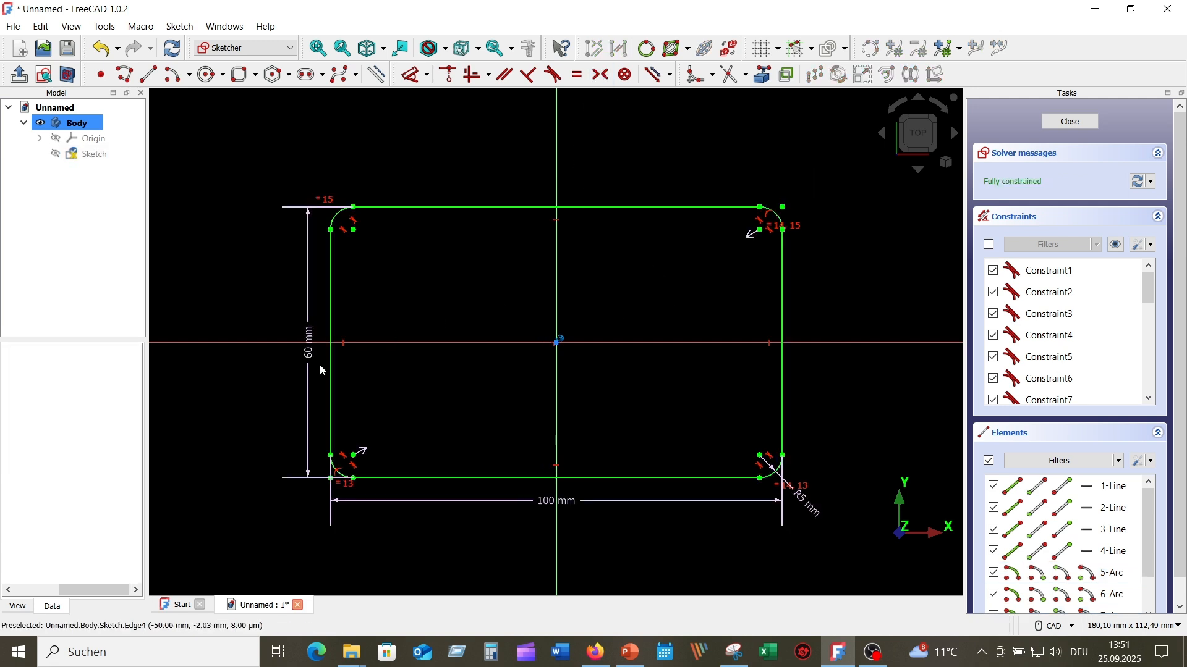
# Move the height and width dimensions further away from the rectangle's outline and close the sketch.
pyautogui.moveTo(309, 337); pyautogui.dragTo(291, 286)
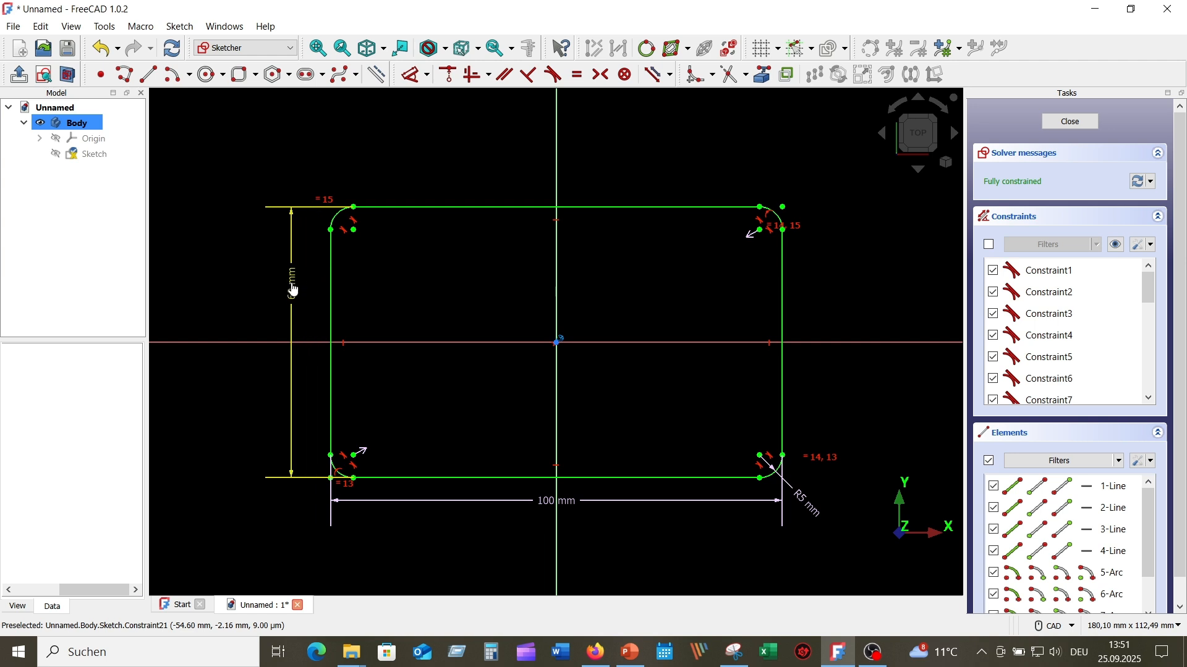
pyautogui.moveTo(550, 505); pyautogui.dragTo(527, 510)
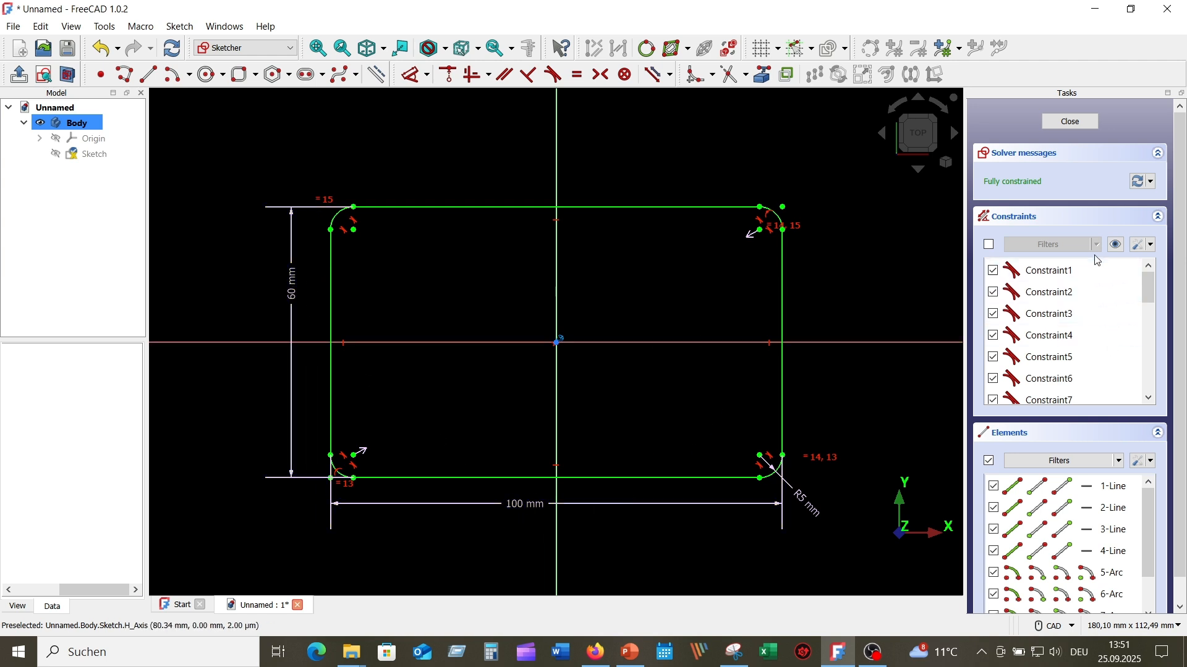
pyautogui.click(1072, 122)
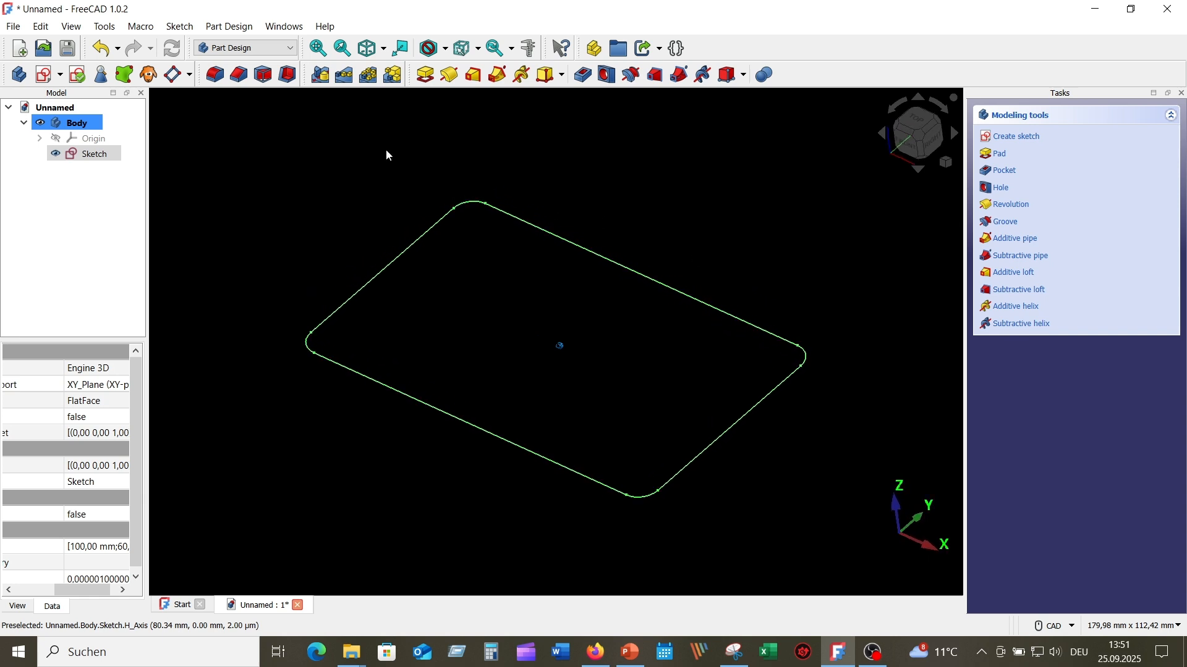
# Pad the rounded rectangle sketch to a length of 50 mm.
pyautogui.click(426, 76)
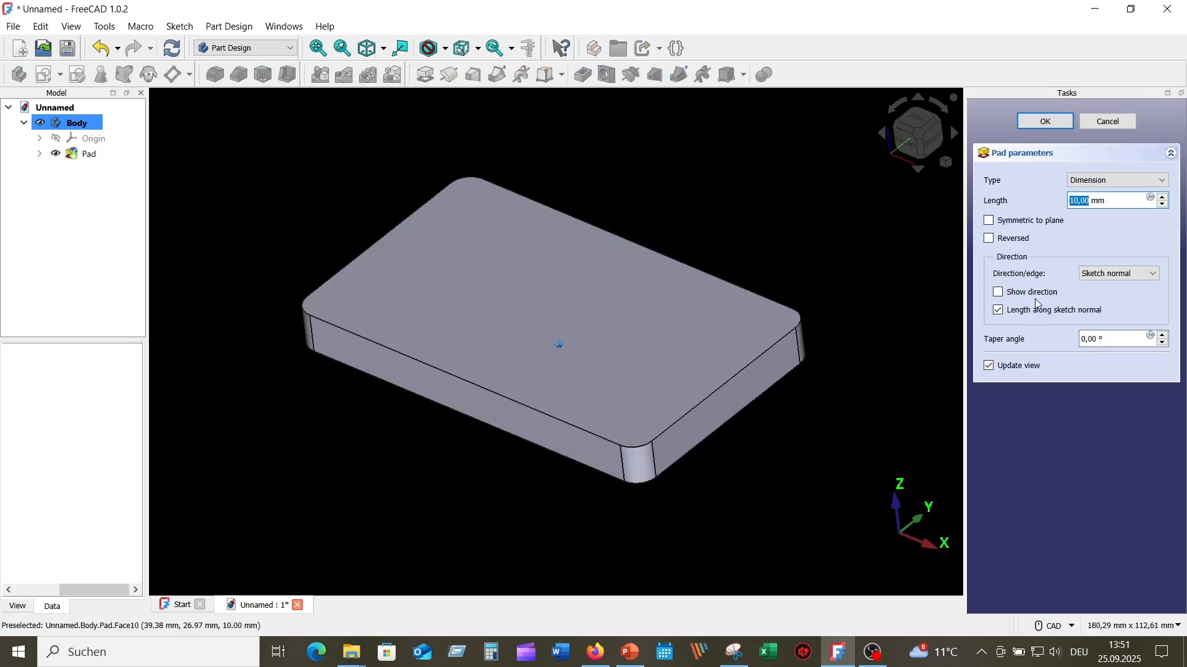
pyautogui.write('50')
pyautogui.click(1044, 121)
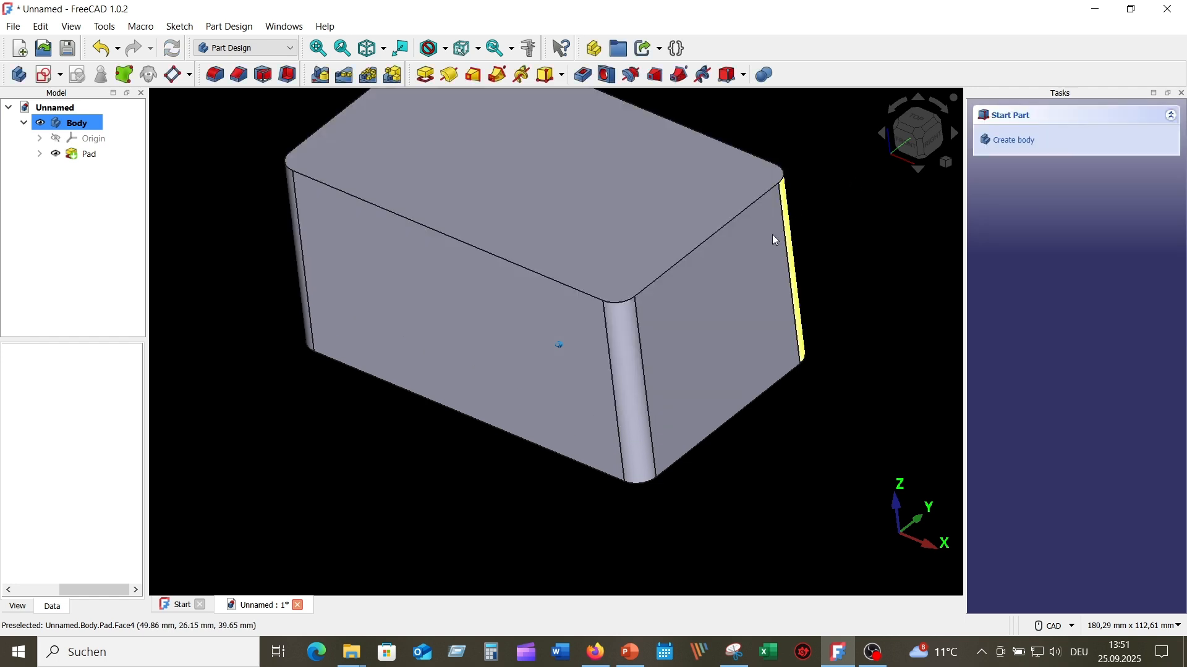
pyautogui.scroll(-5, 660, 235)
pyautogui.moveTo(635, 241); pyautogui.dragTo(631, 354, button='middle')
pyautogui.moveTo(734, 652)
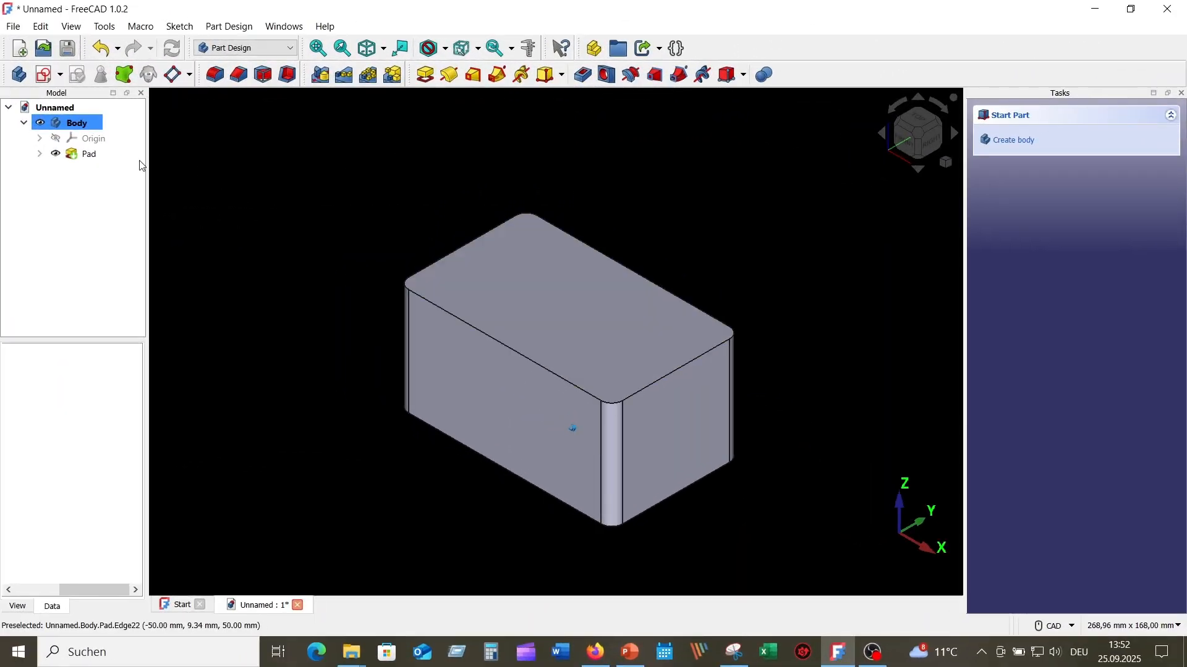
# Start a sketch on the block's top face and draw a 16 mm diameter circle centred on the horizontal axis, right of the origin.
pyautogui.click(539, 300)
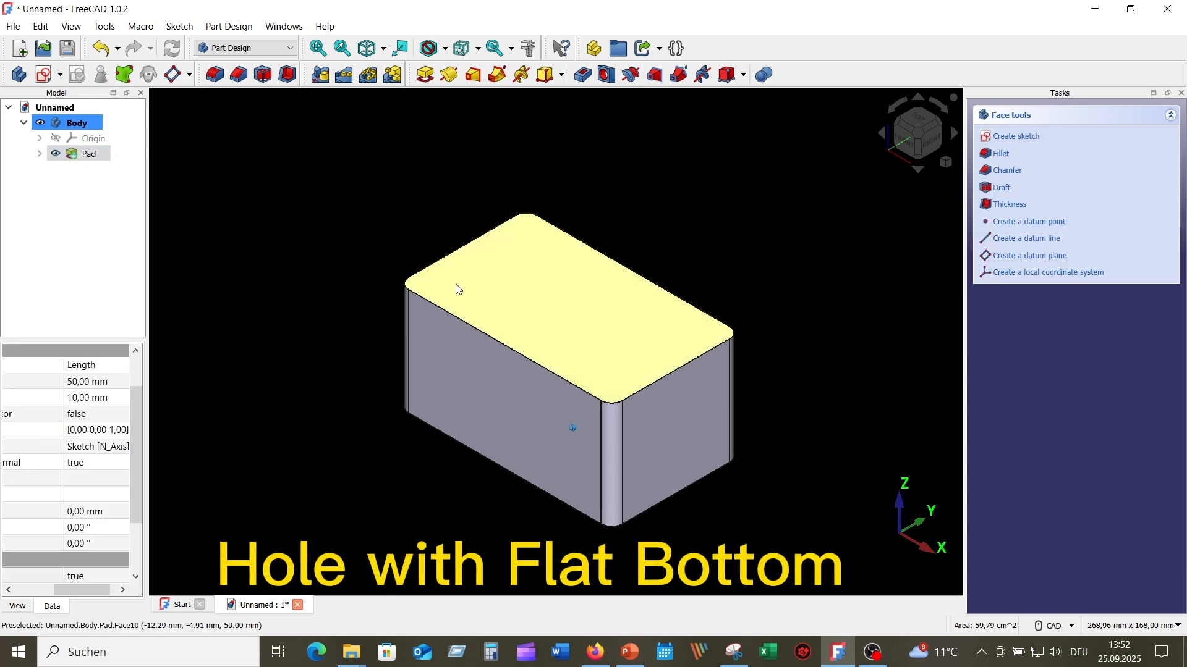
pyautogui.click(44, 75)
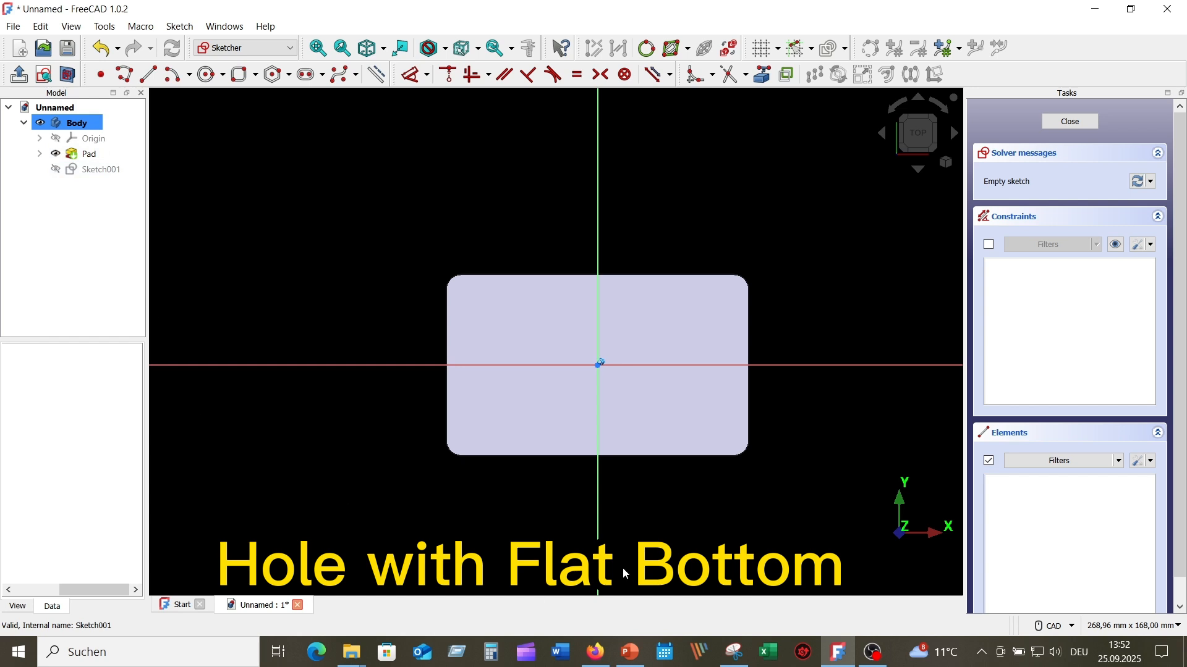
pyautogui.click(208, 75)
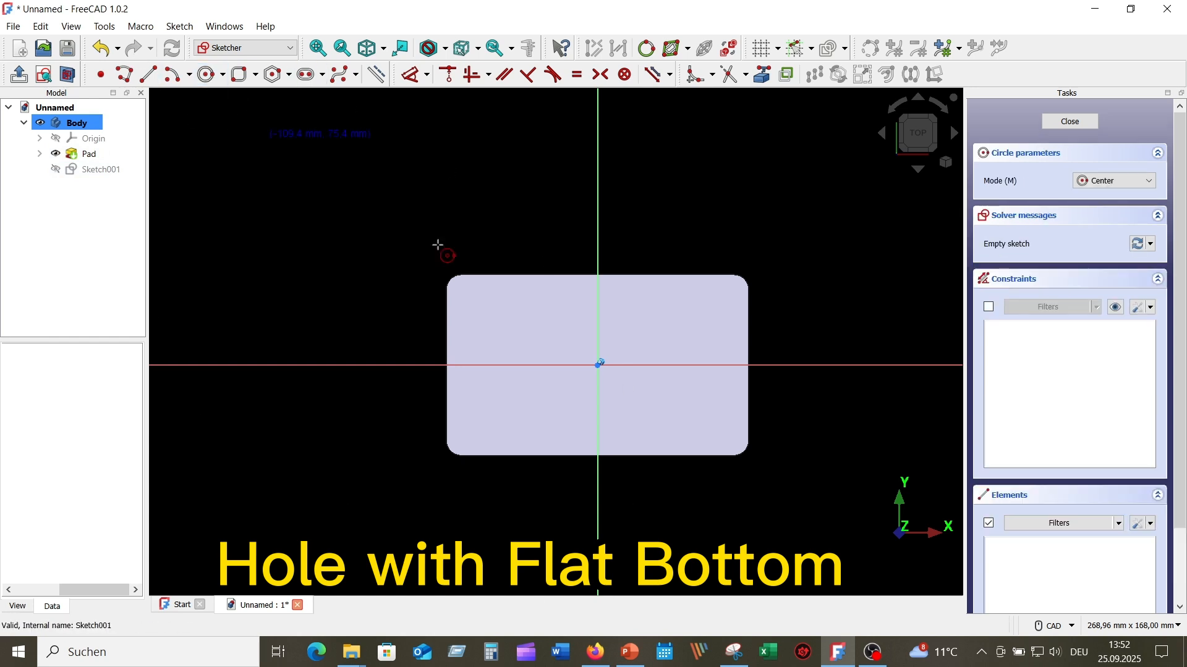
pyautogui.click(712, 361)
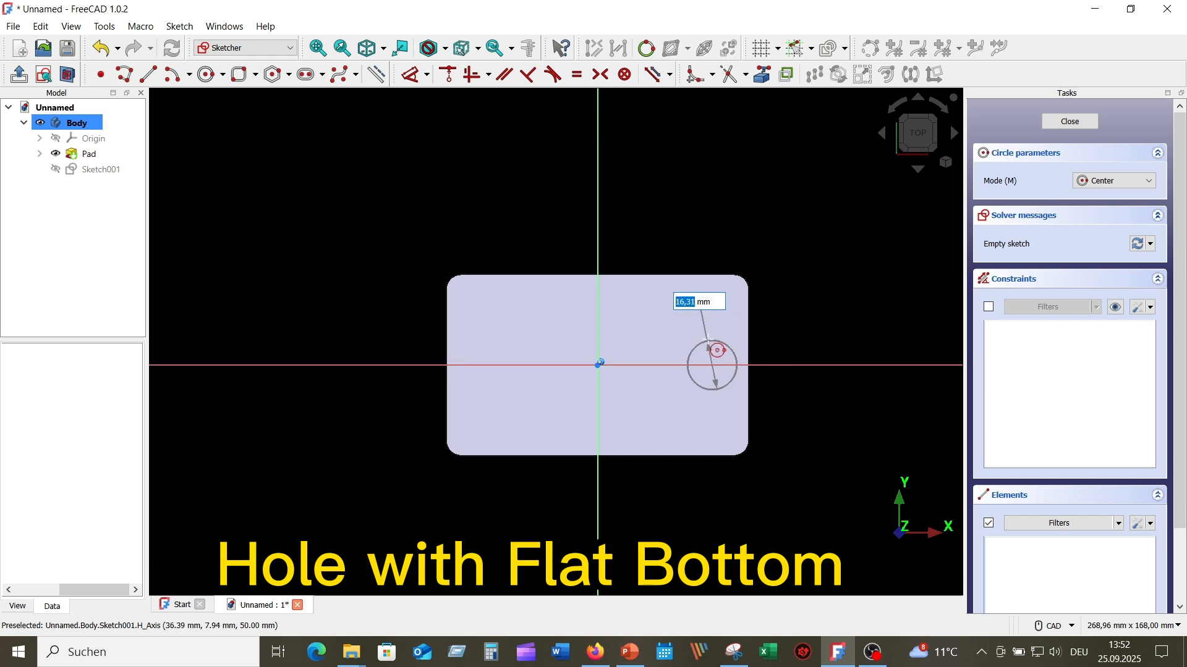
pyautogui.write('16')
pyautogui.press('Return')
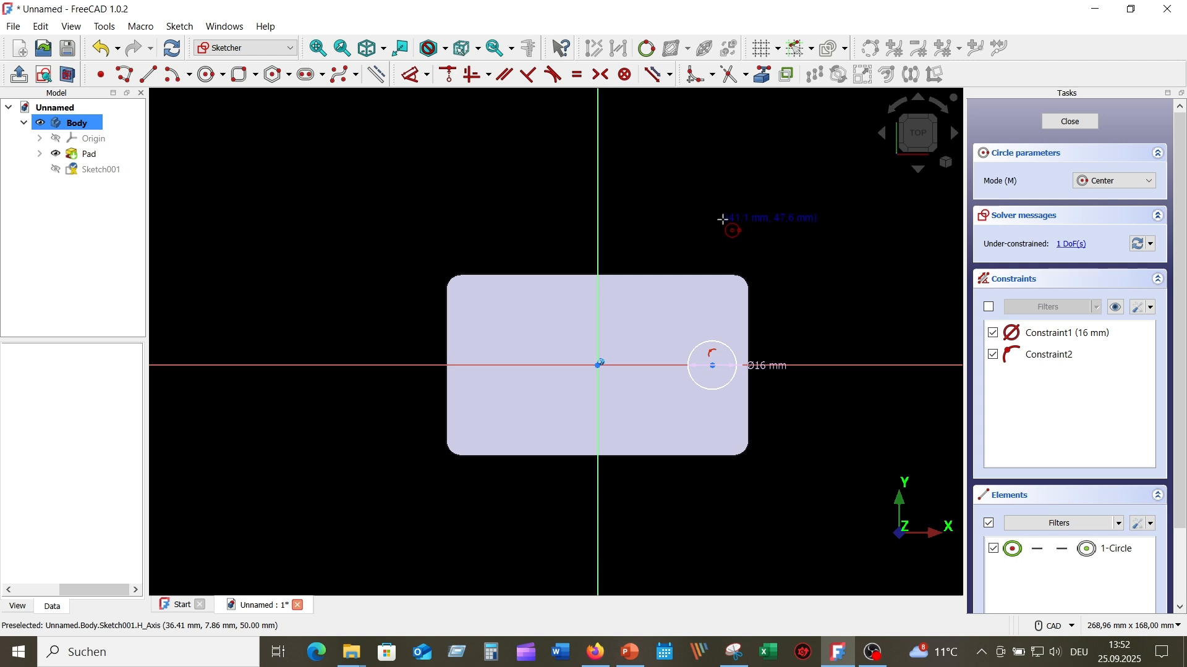
pyautogui.rightClick(712, 203)
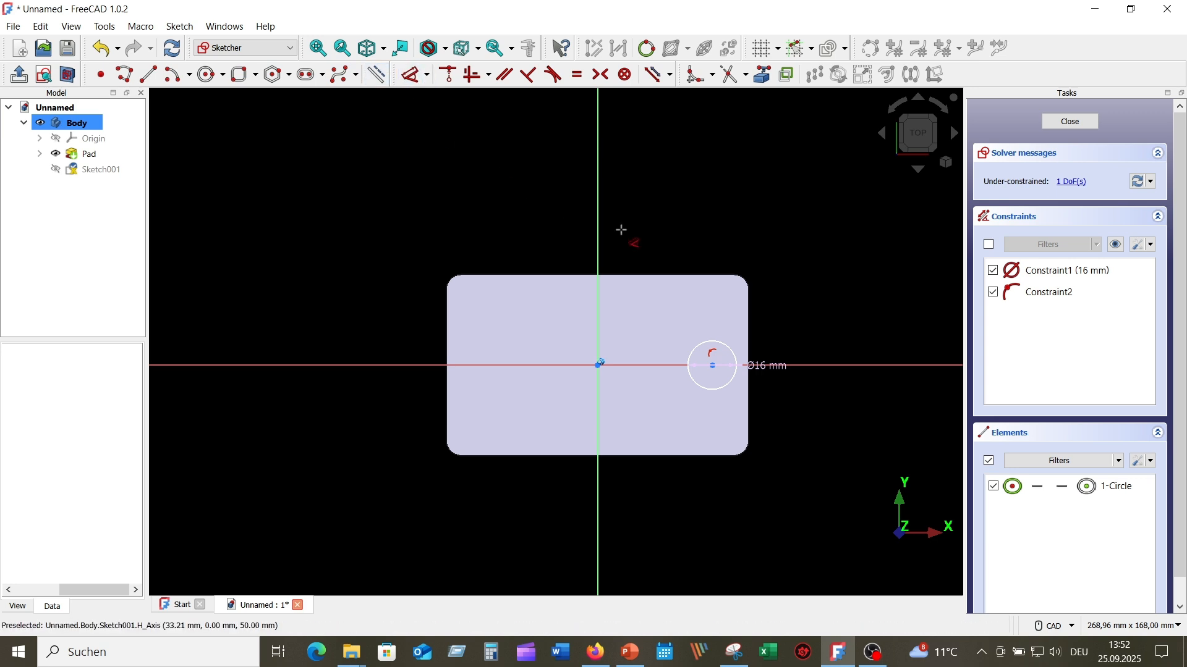
# Dimension the circle centre 35 mm from the vertical axis and close the sketch.
pyautogui.click(598, 221)
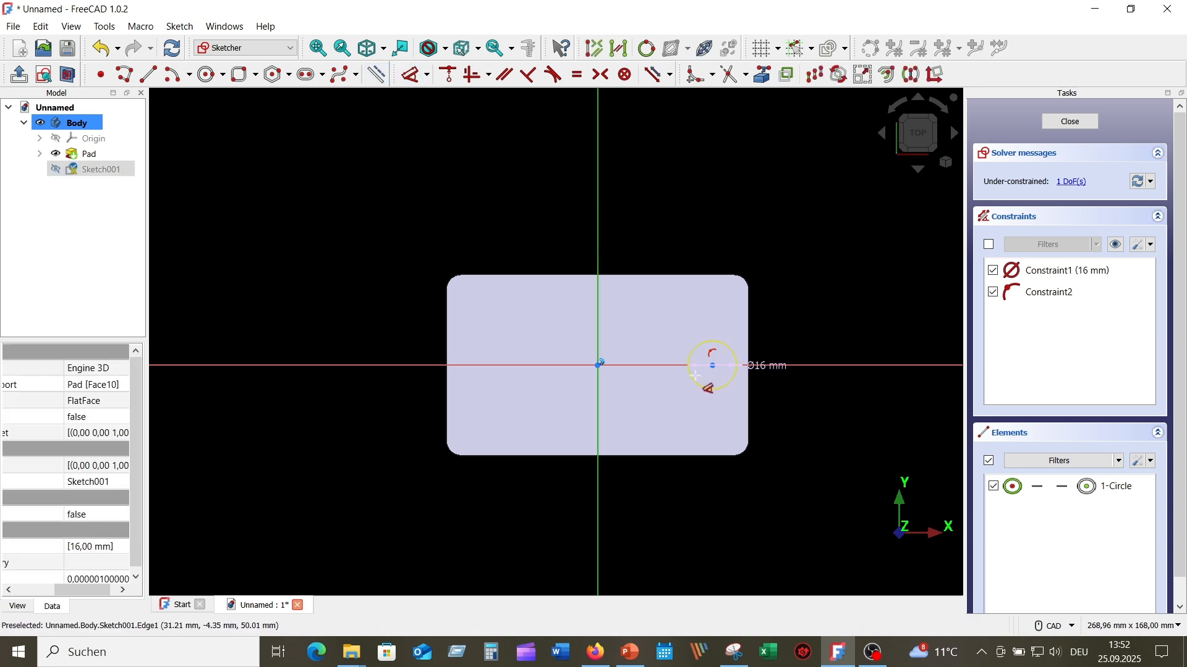
pyautogui.click(717, 364)
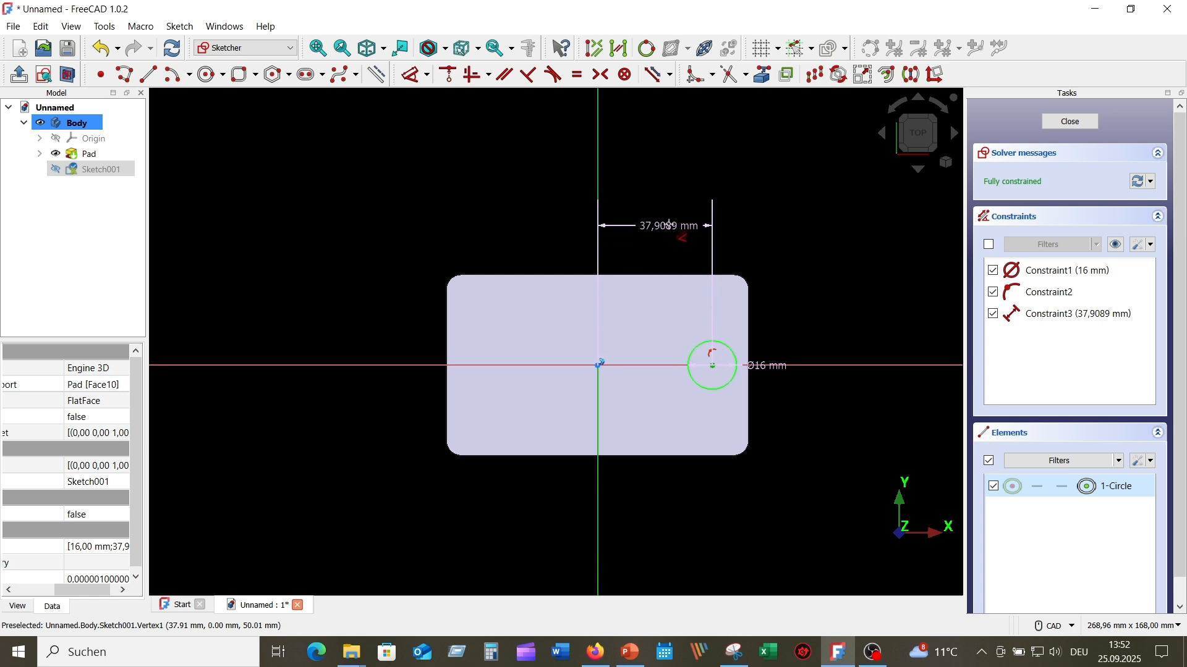
pyautogui.click(667, 224)
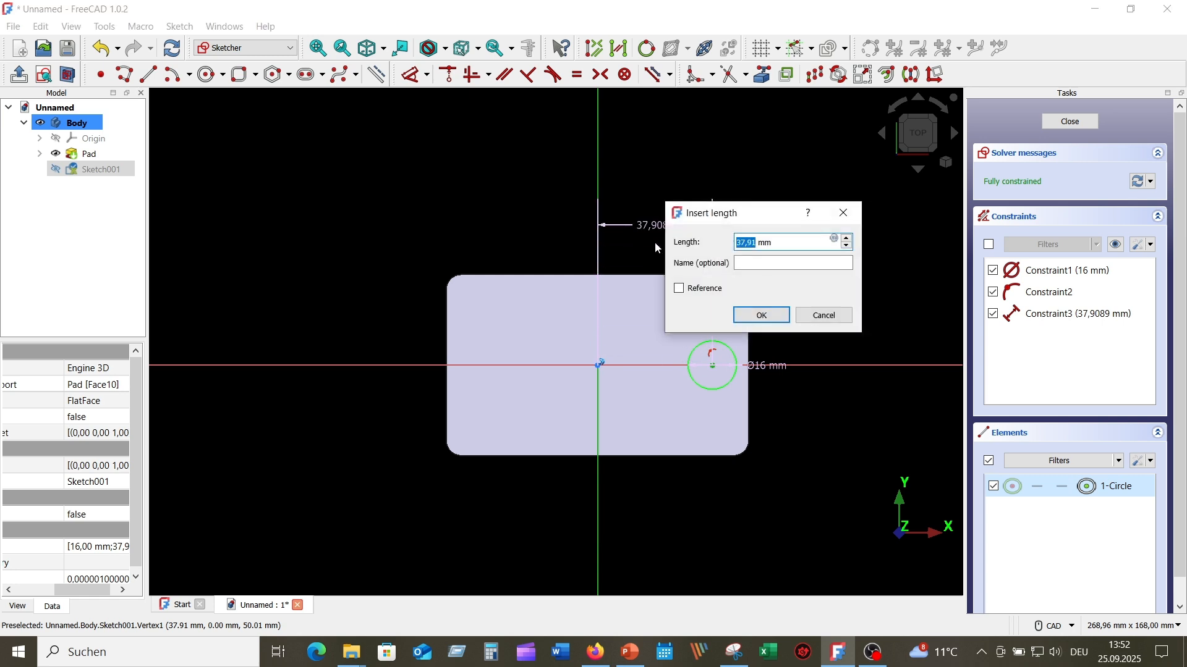
pyautogui.write('35')
pyautogui.press('Return')
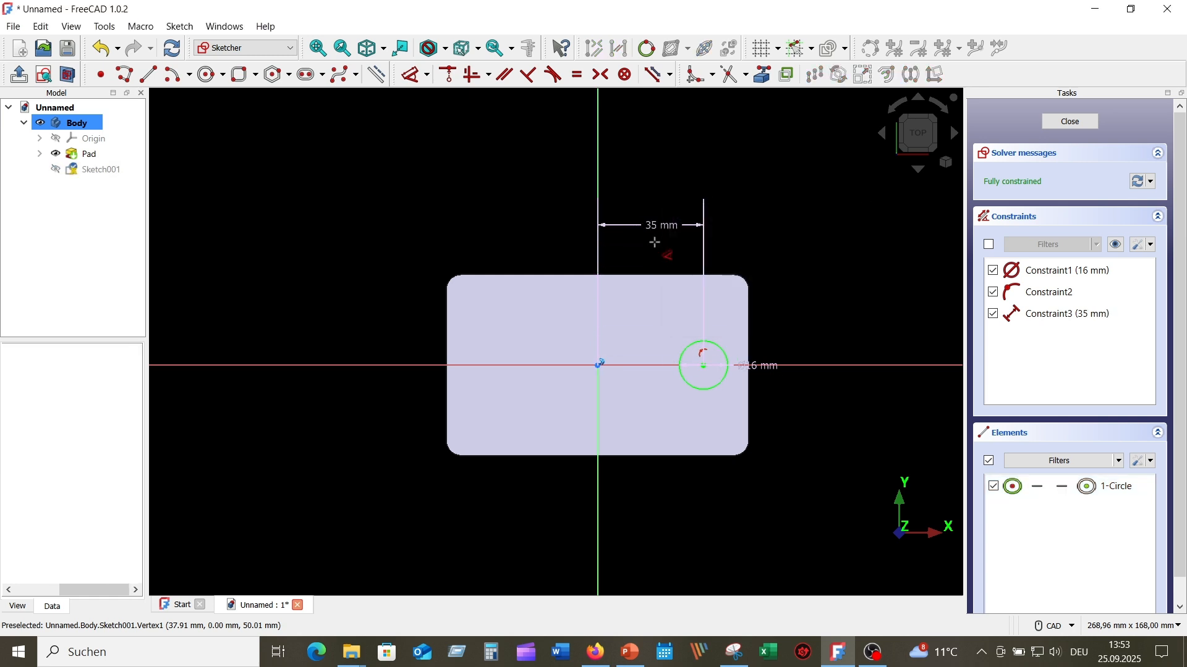
pyautogui.click(1071, 122)
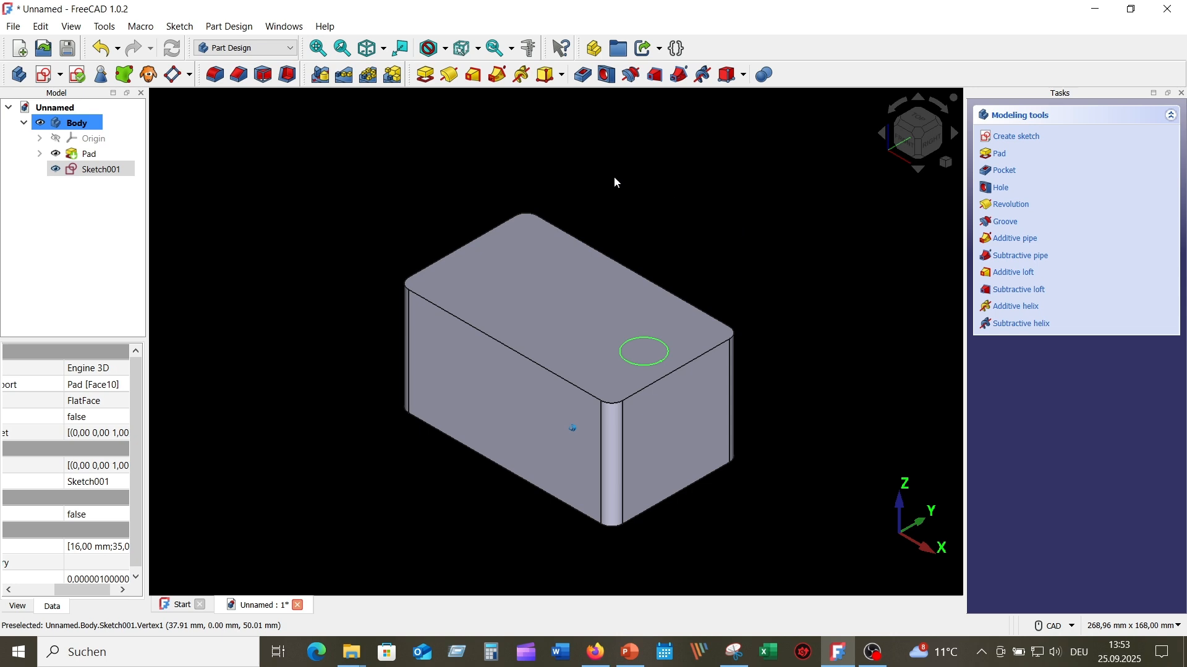
# Create a hole from the circle sketch on the block's top face with a 16 mm diameter and no thread profile.
pyautogui.click(110, 168)
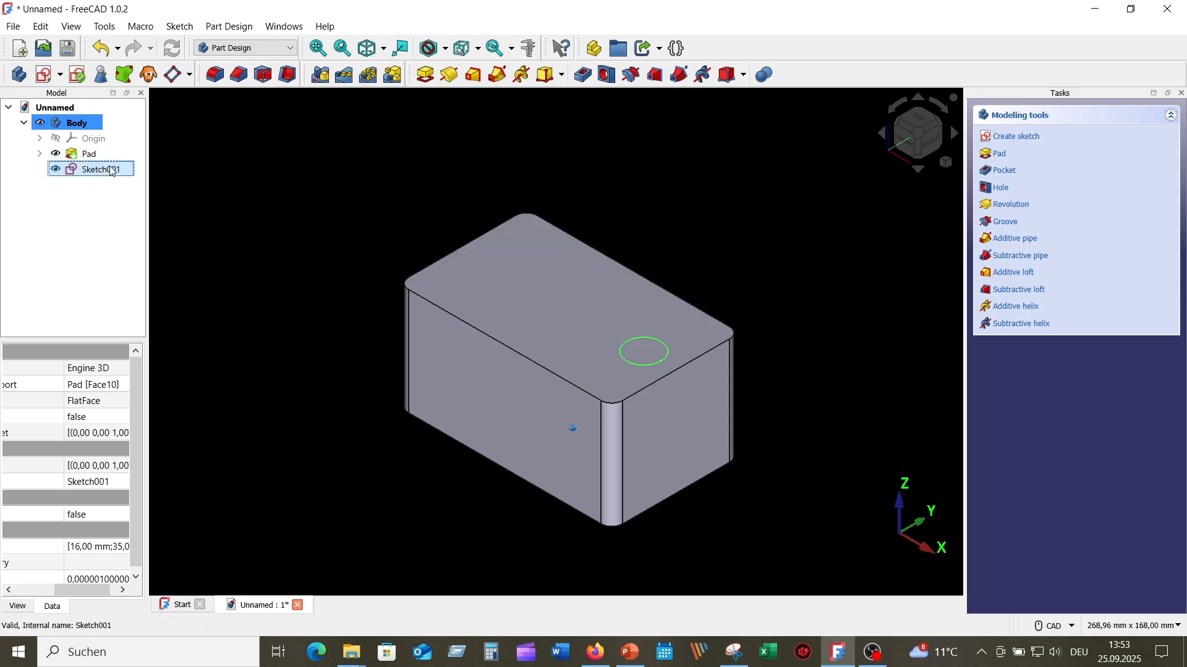
pyautogui.click(607, 76)
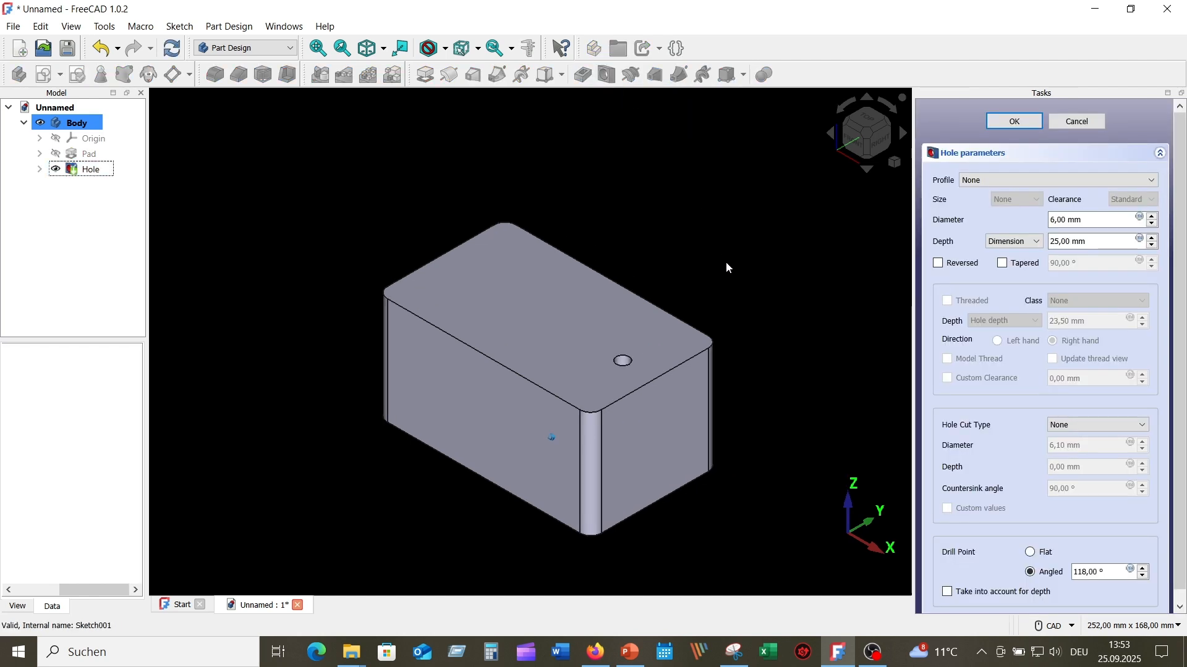
pyautogui.click(1052, 221)
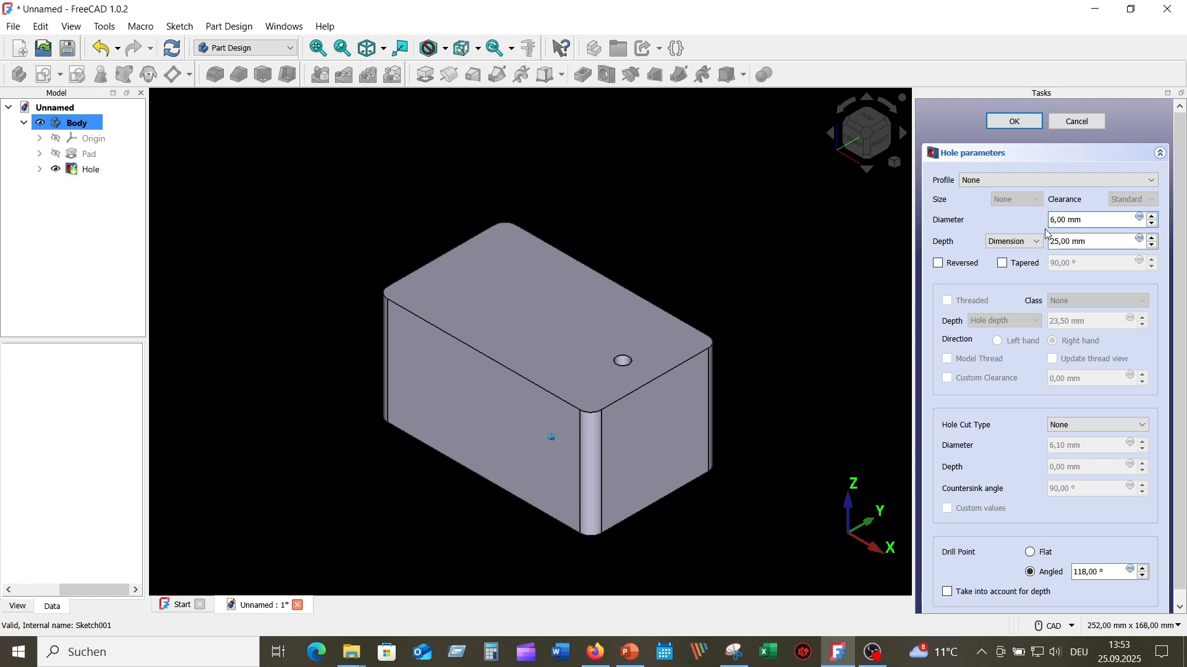
pyautogui.write('1')
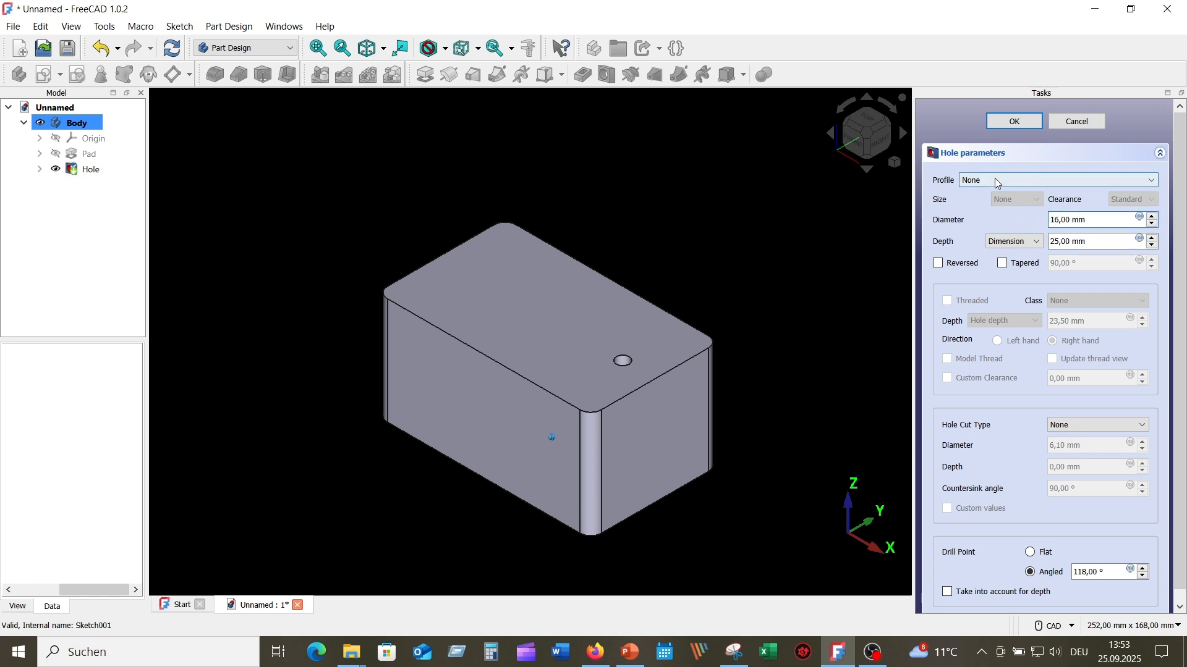
pyautogui.click(1152, 181)
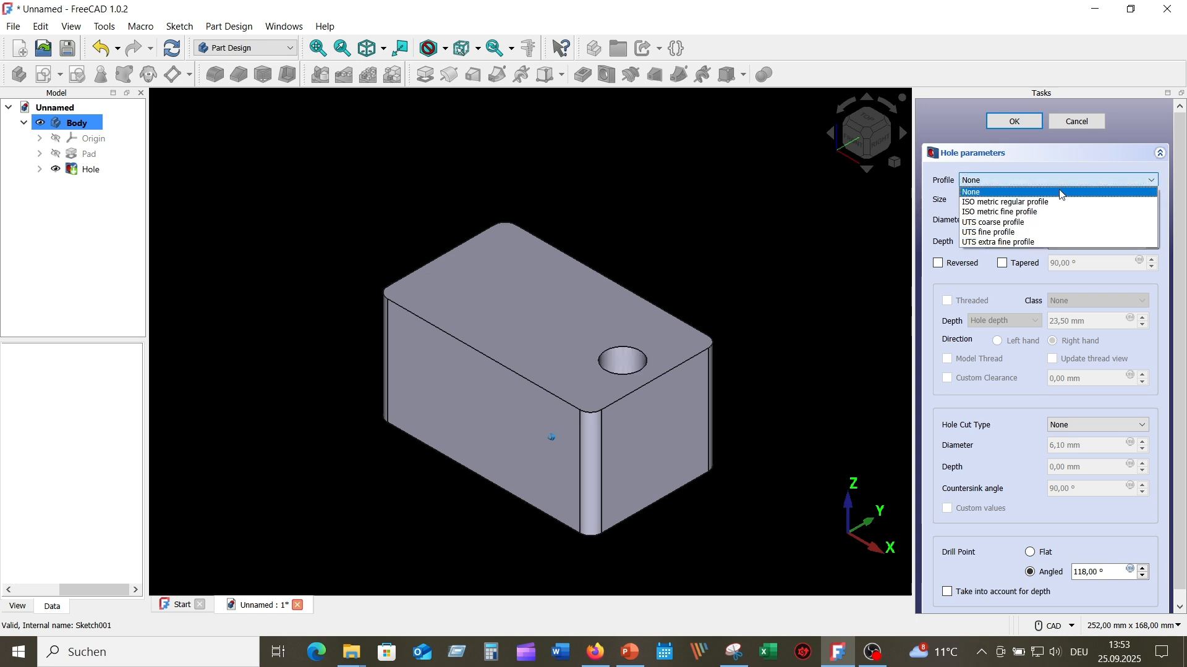
pyautogui.click(1061, 192)
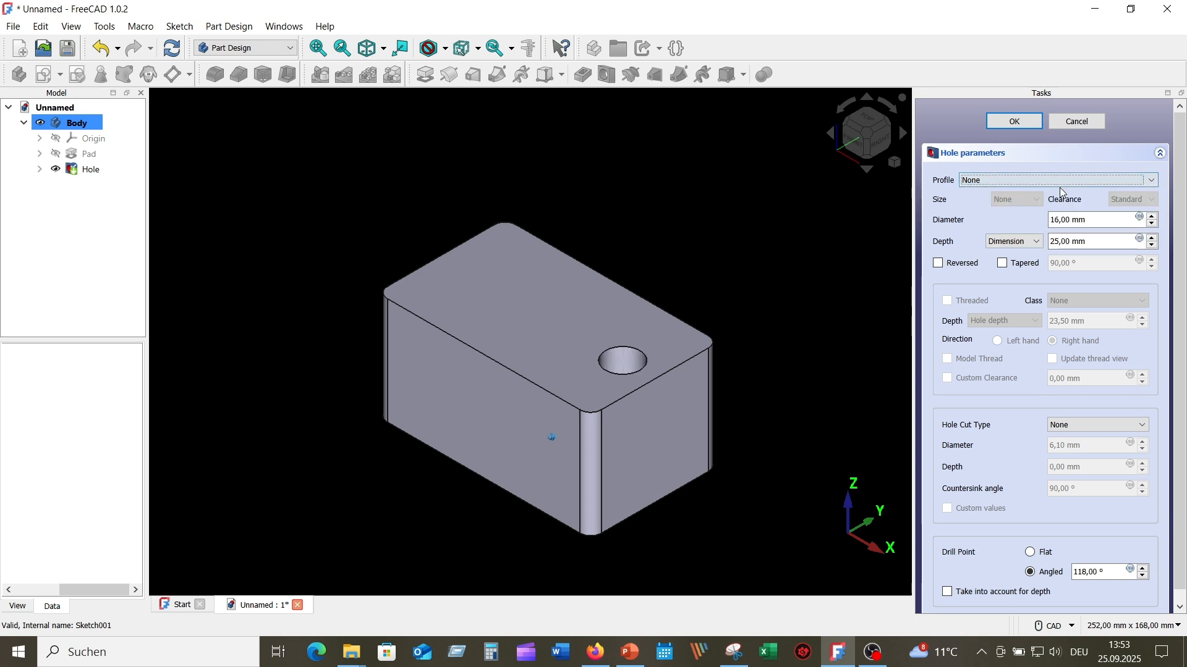
# Set the hole's depth to 35 mm with a flat drill point and accept the feature.
pyautogui.click(1058, 241)
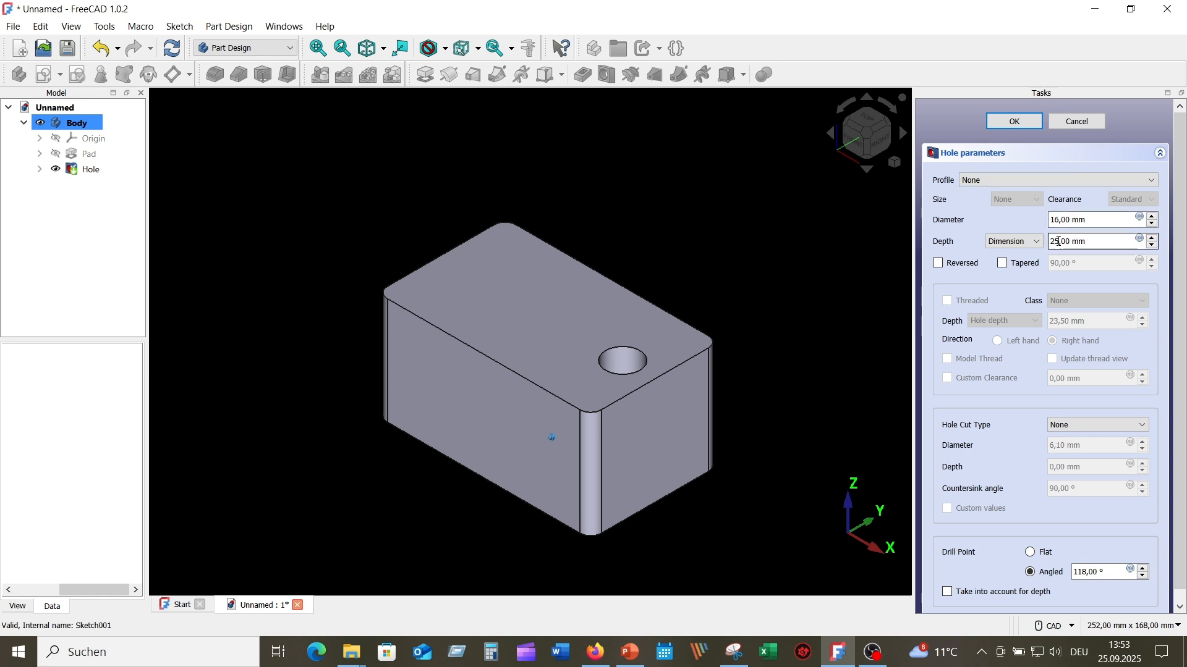
pyautogui.doubleClick(1058, 241)
pyautogui.write('35')
pyautogui.click(1030, 553)
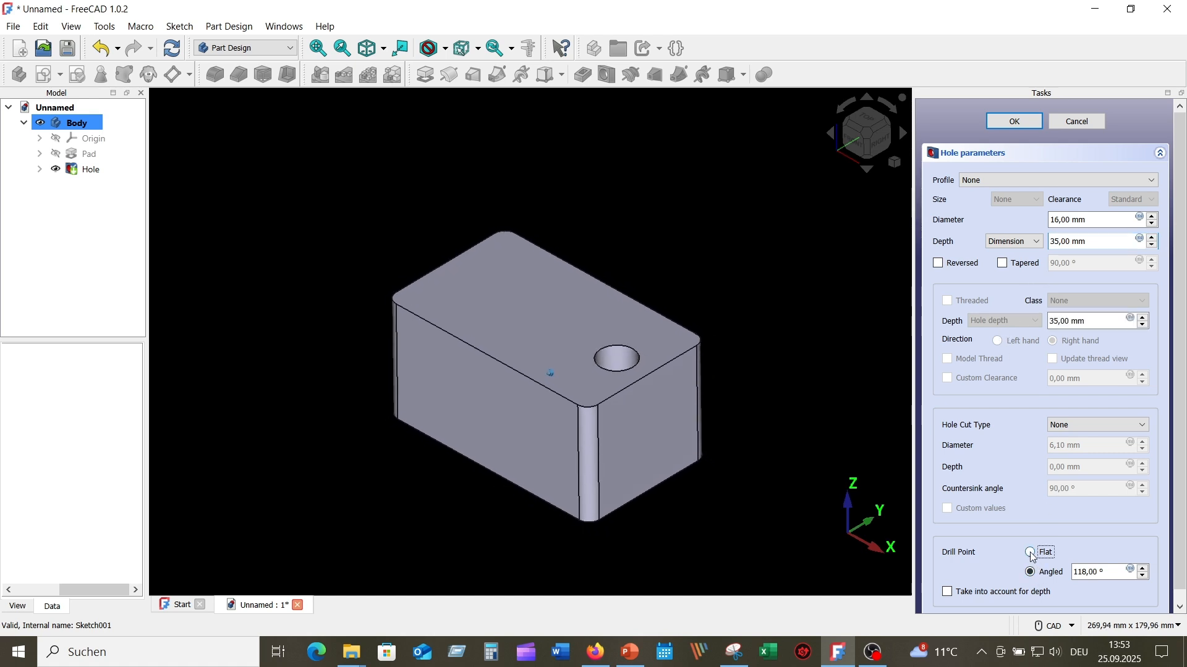
pyautogui.moveTo(824, 419); pyautogui.dragTo(817, 350, button='middle')
pyautogui.click(894, 164)
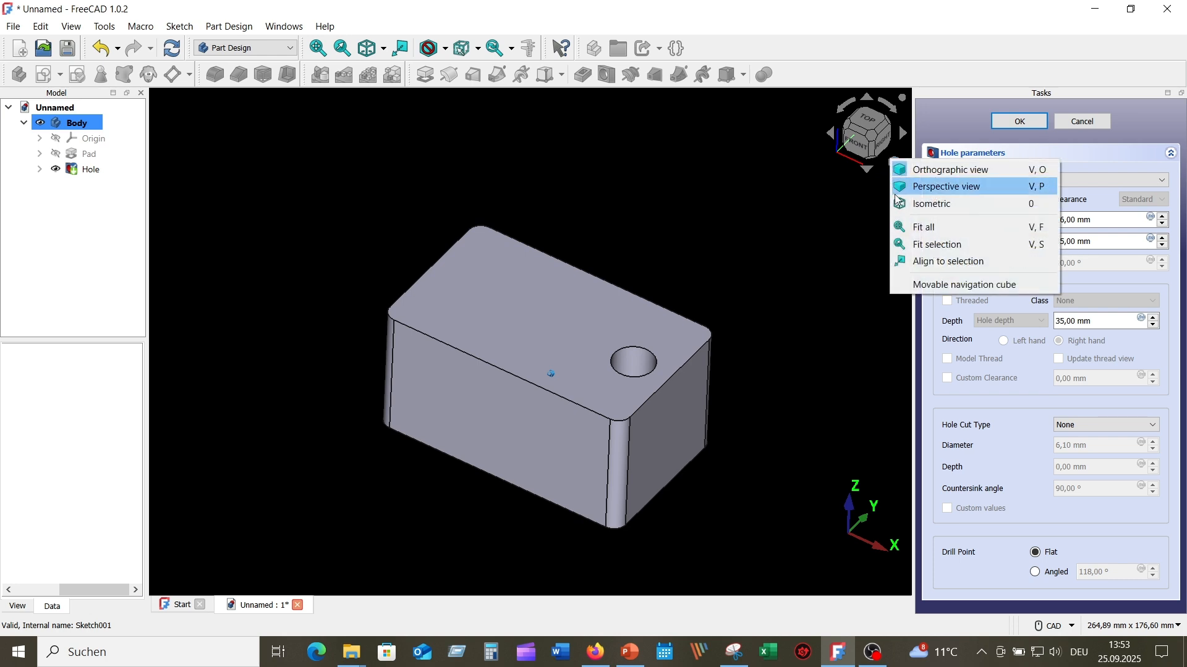
pyautogui.click(914, 206)
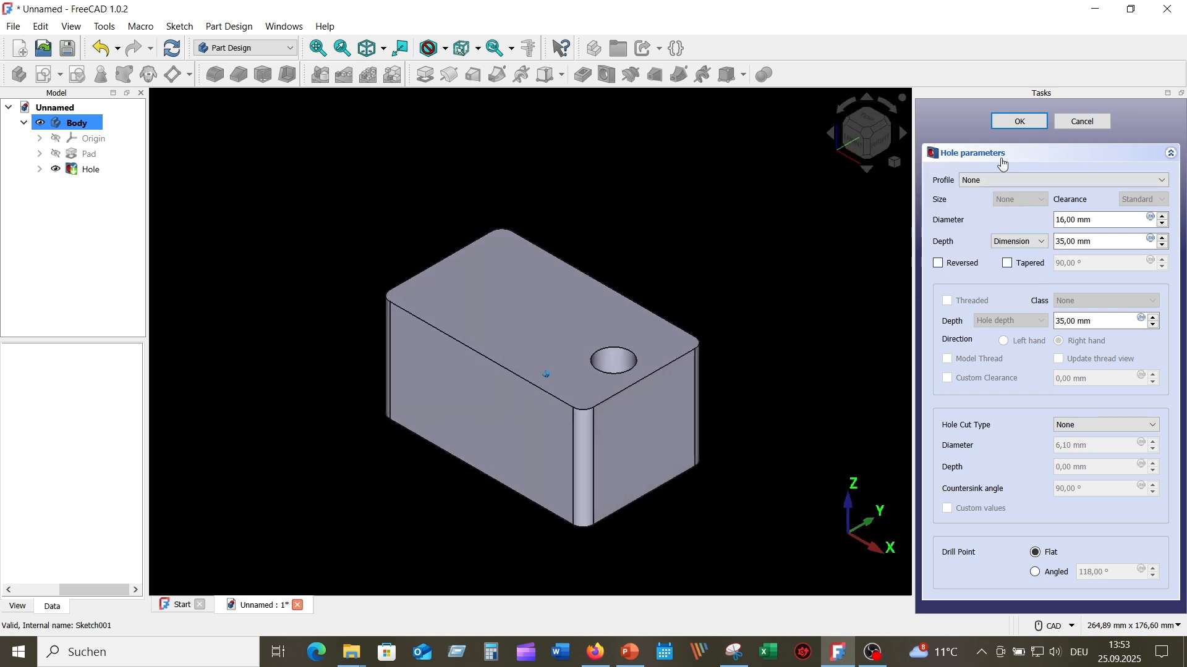
pyautogui.click(1021, 123)
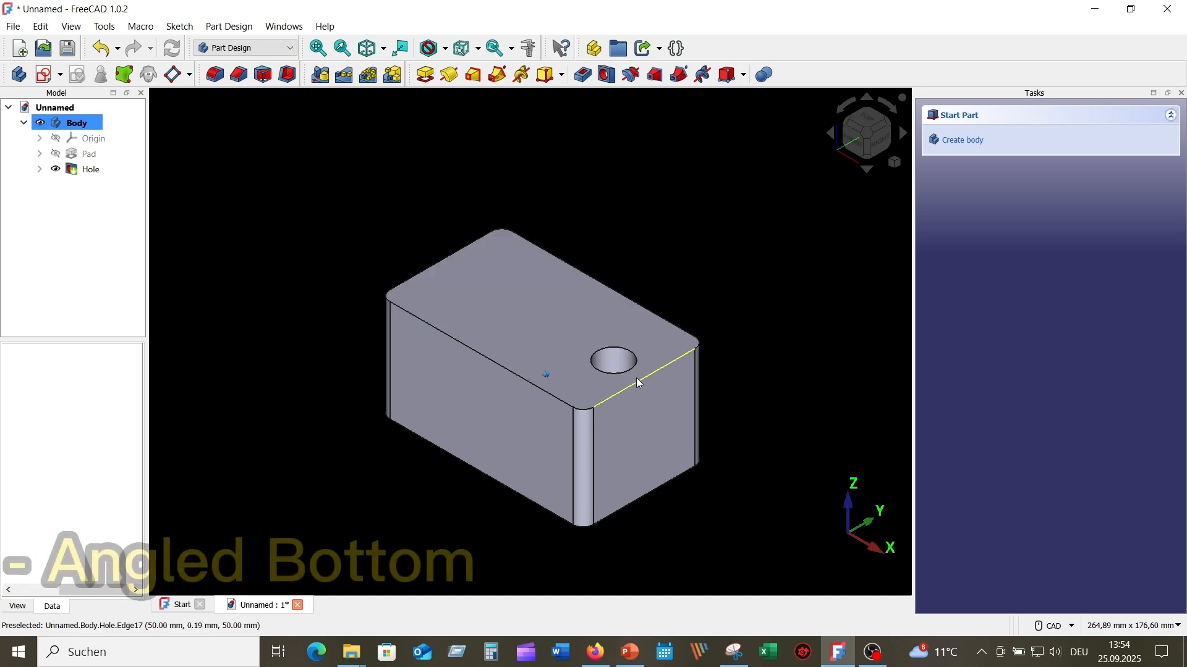
# Start a sketch on the block's top face and draw a 16 mm circle on the horizontal axis between the origin and the existing hole.
pyautogui.click(530, 317)
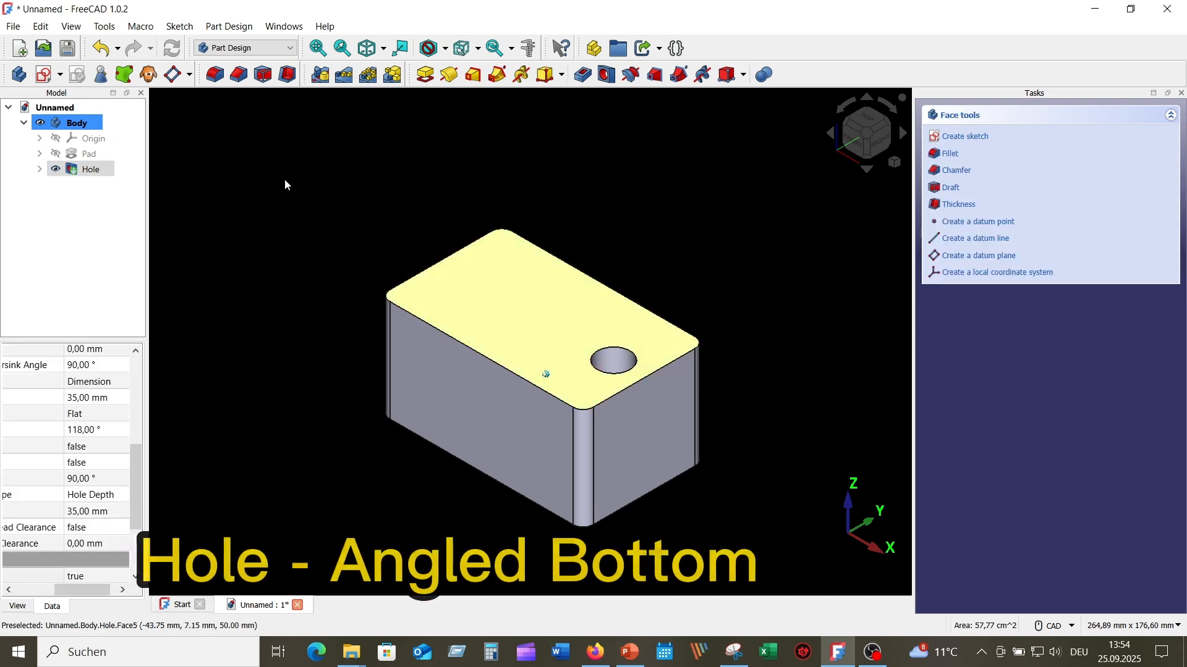
pyautogui.click(44, 75)
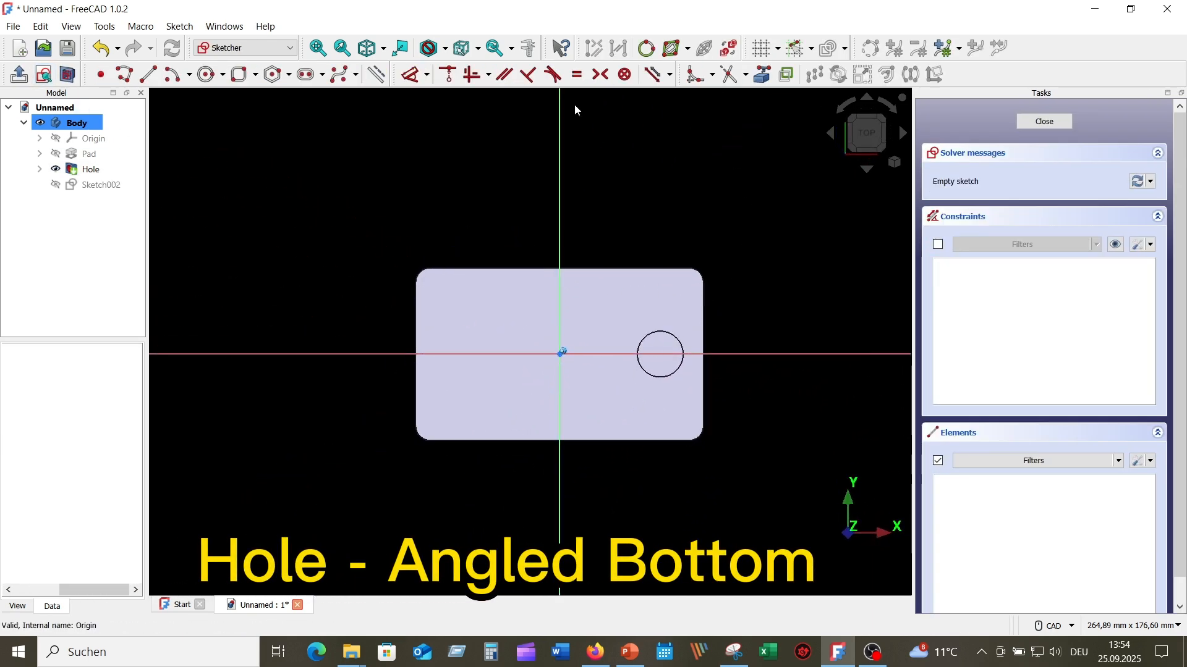
pyautogui.click(207, 75)
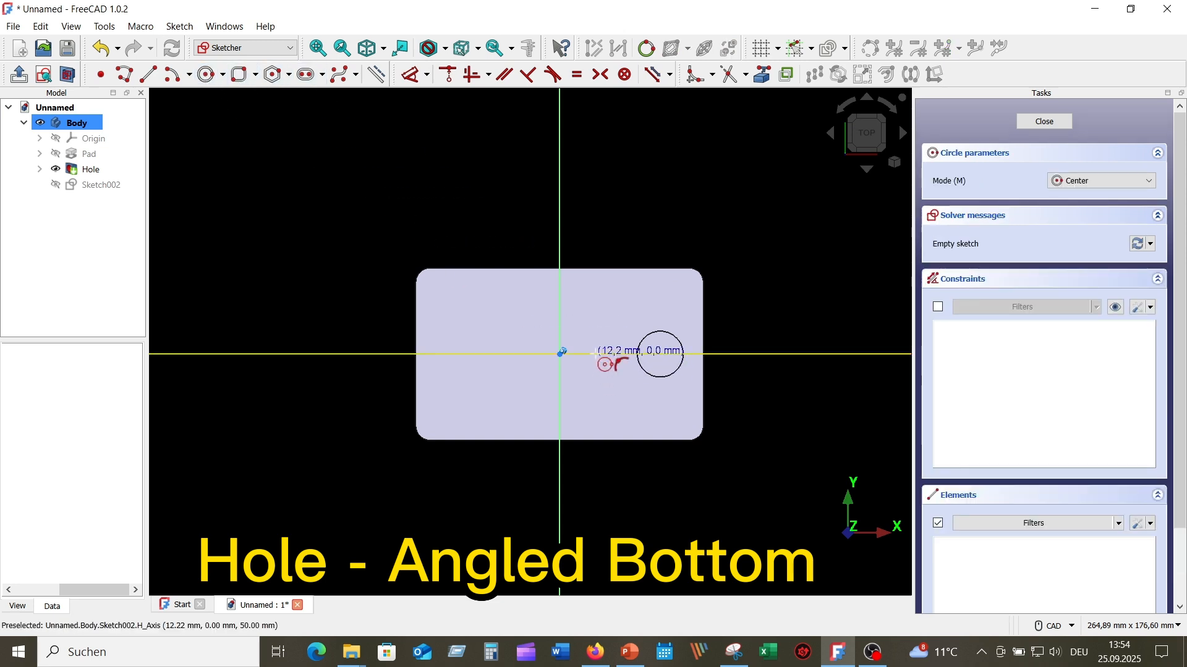
pyautogui.click(595, 354)
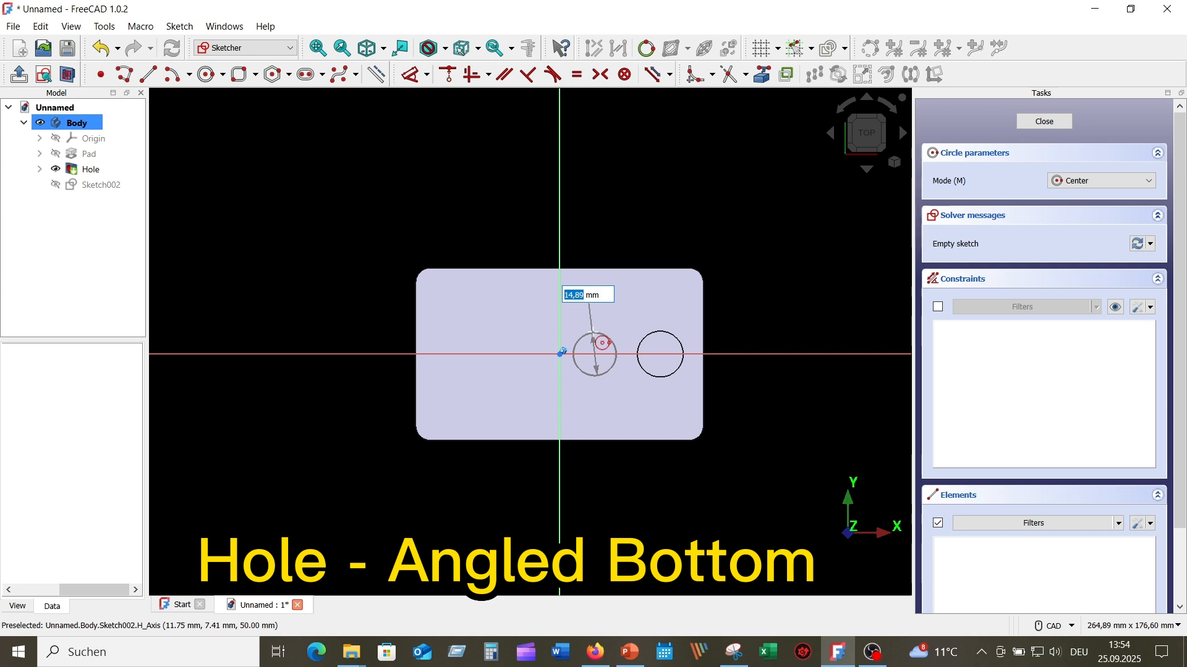
pyautogui.write('16')
pyautogui.press('Return')
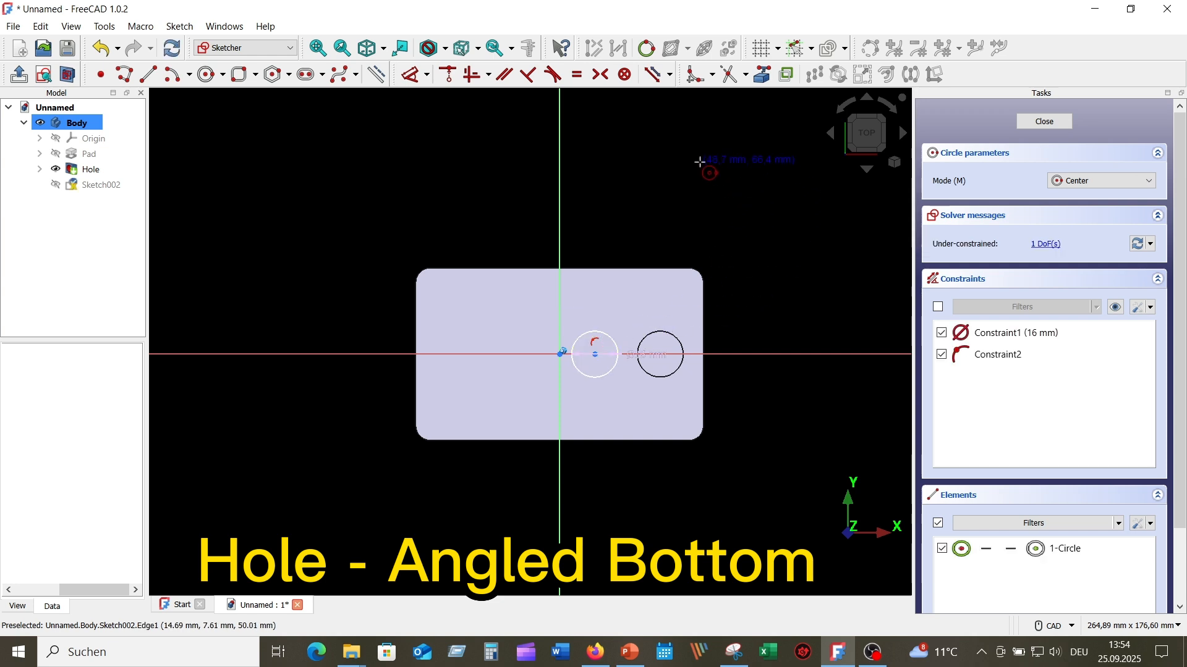
pyautogui.press('Escape')
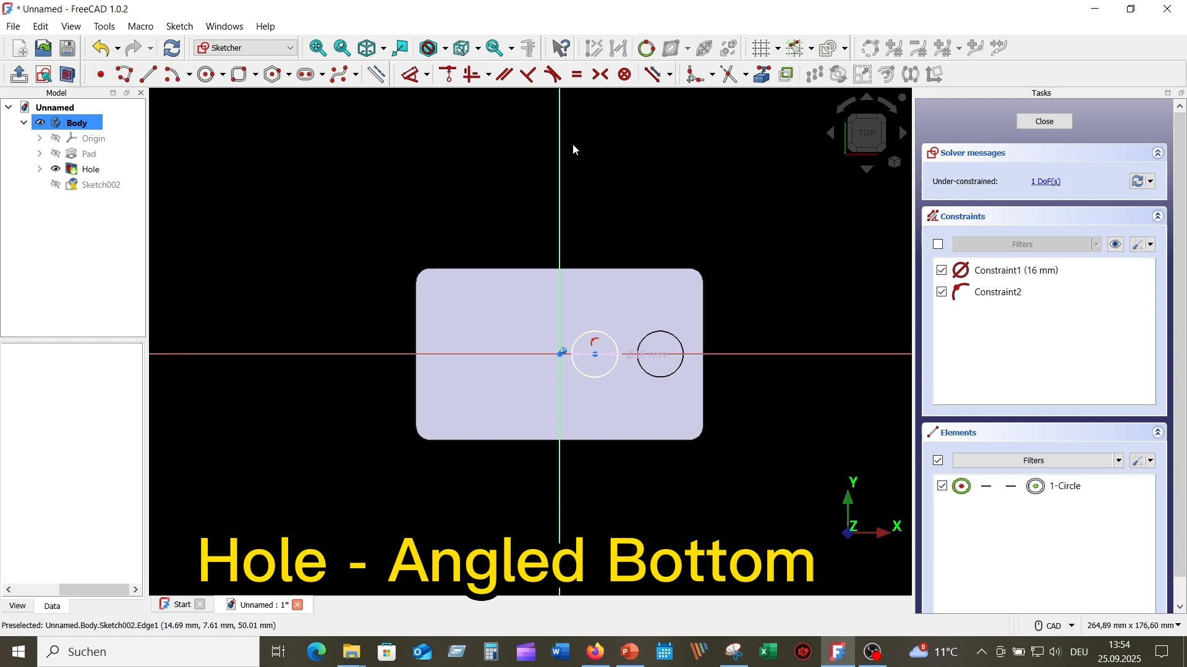
# Dimension the new circle's centre 12.5 mm from the vertical axis and close the sketch.
pyautogui.click(415, 77)
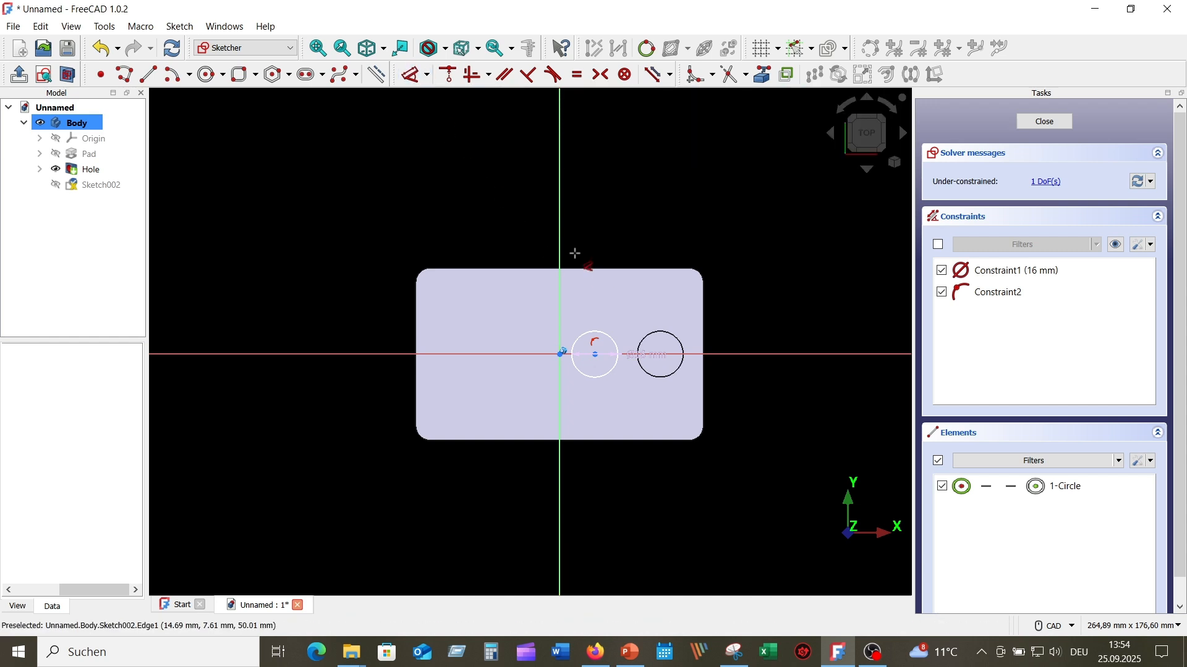
pyautogui.click(560, 242)
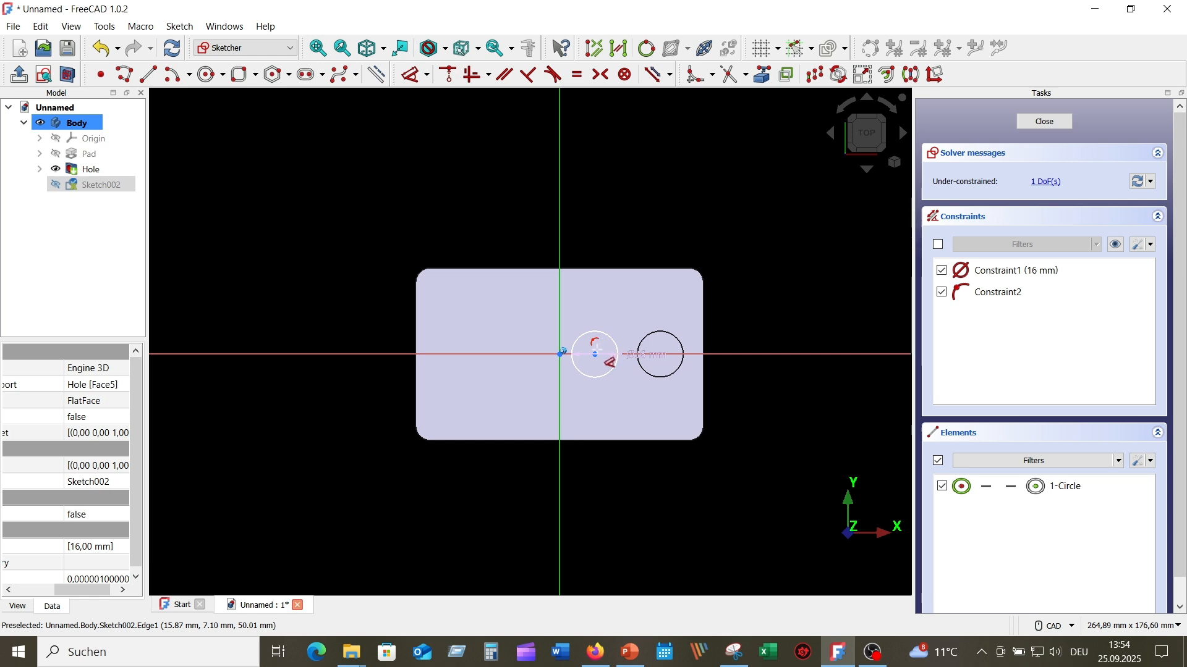
pyautogui.click(595, 354)
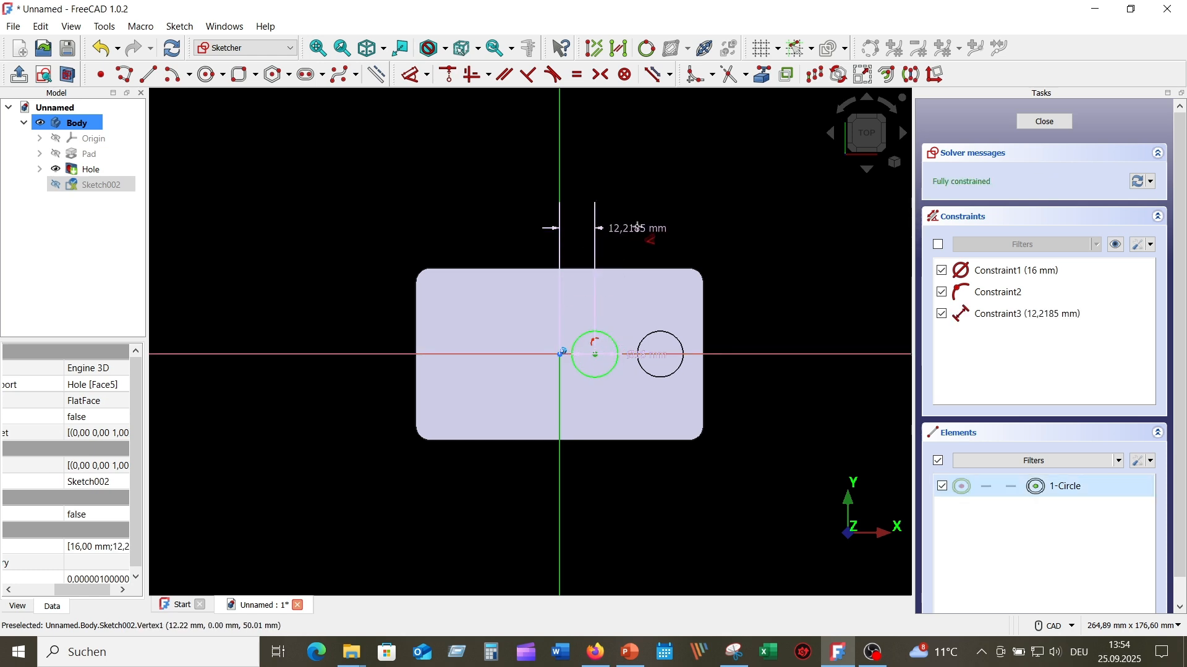
pyautogui.click(640, 230)
pyautogui.write('12,5 mm')
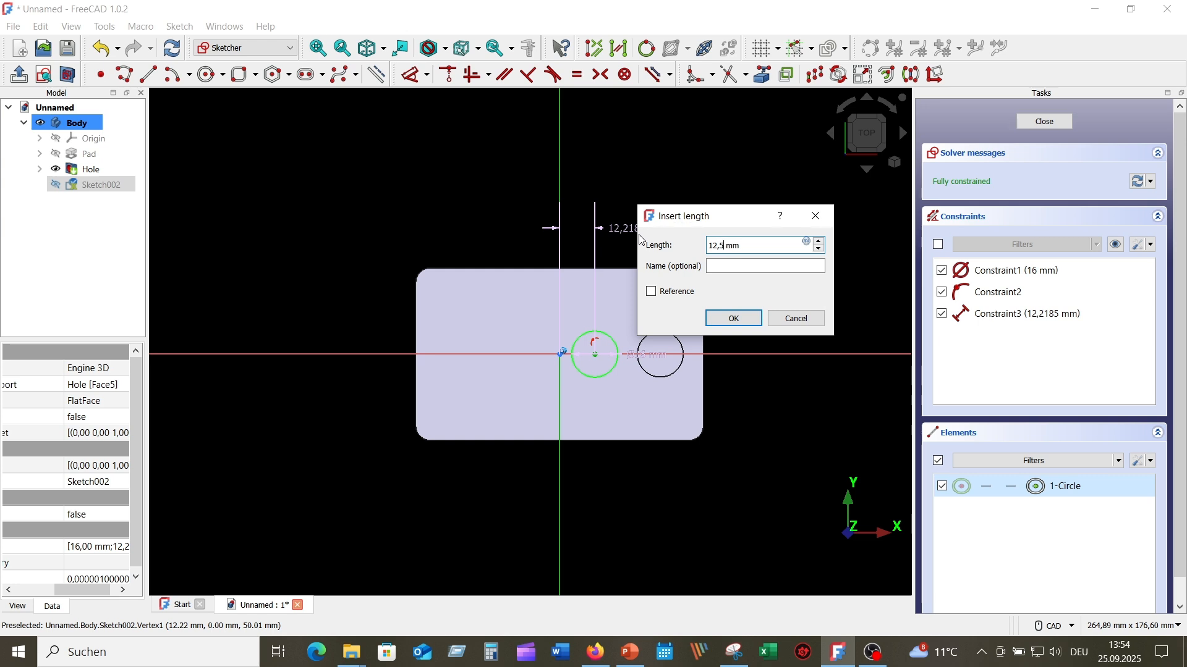
pyautogui.press('Return')
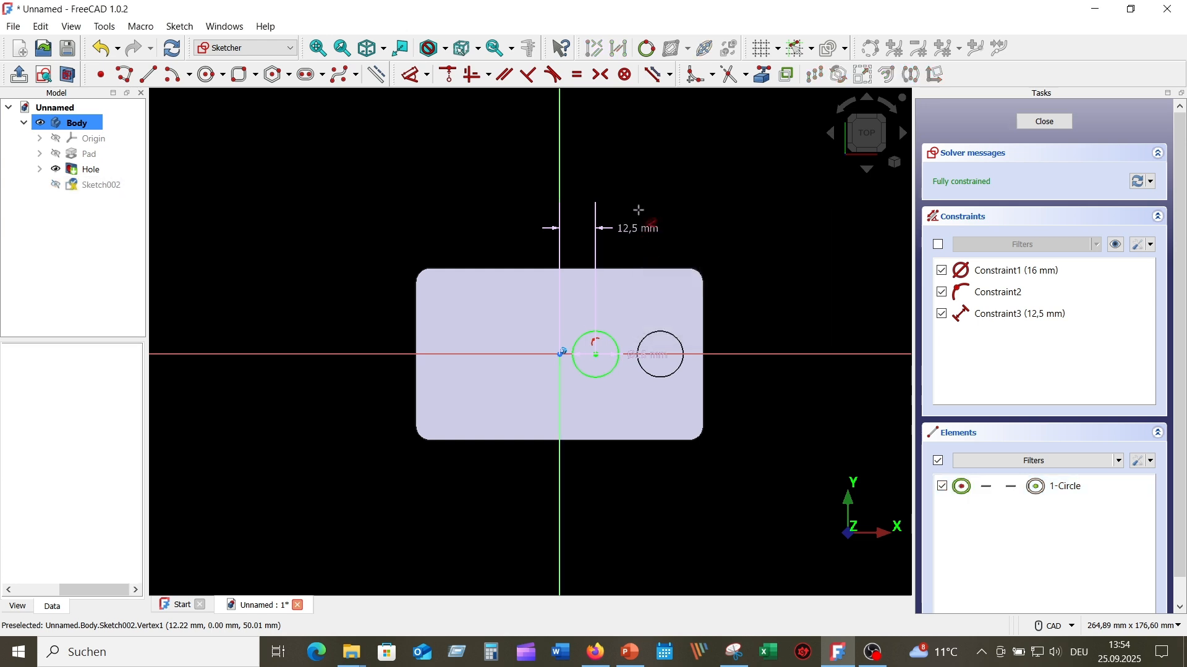
pyautogui.rightClick(677, 181)
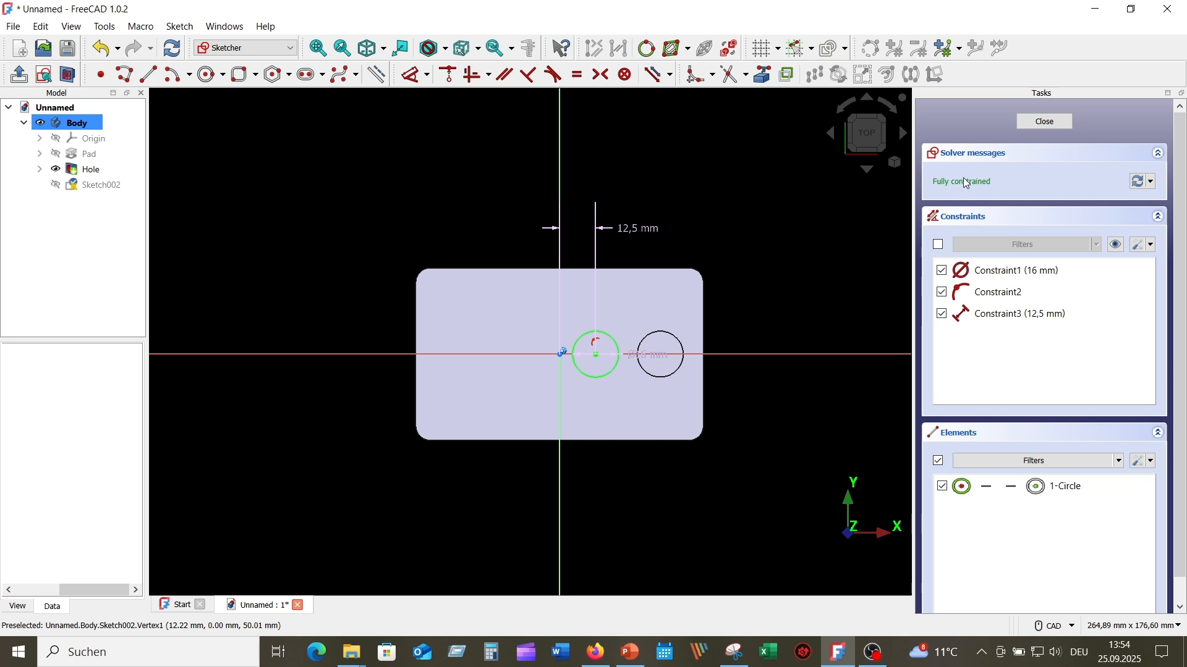
pyautogui.click(1044, 122)
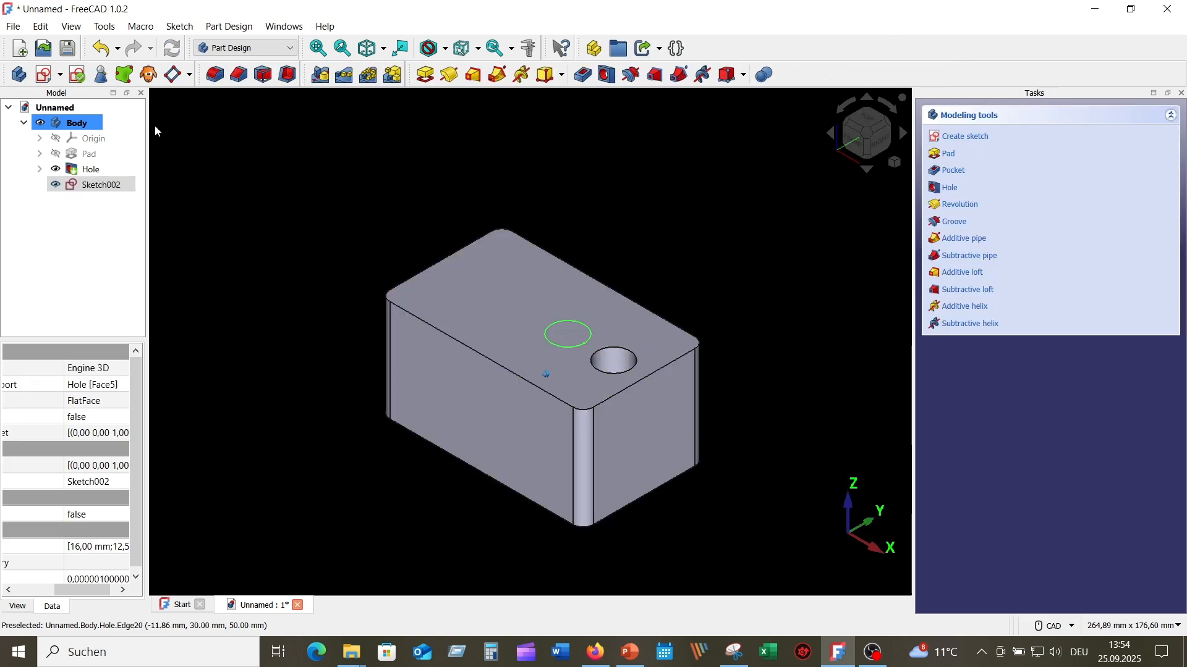
# Create a hole from the new circle sketch with 16 mm diameter and 35 mm depth, keeping the 118° angled drill point.
pyautogui.click(99, 185)
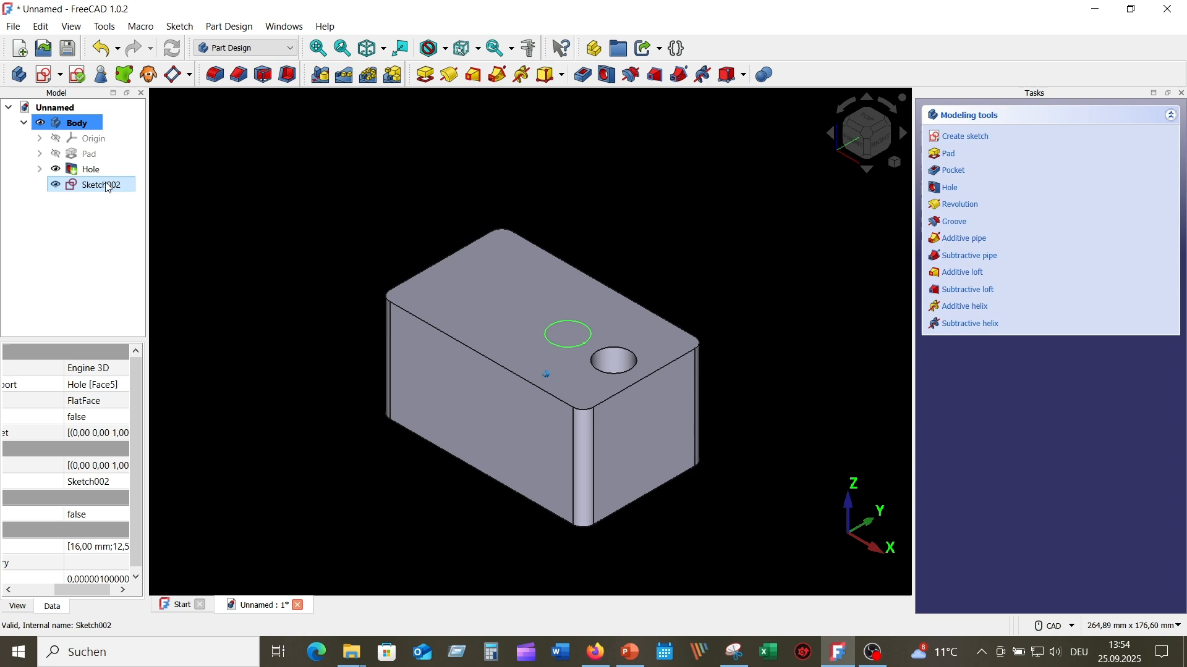
pyautogui.click(607, 76)
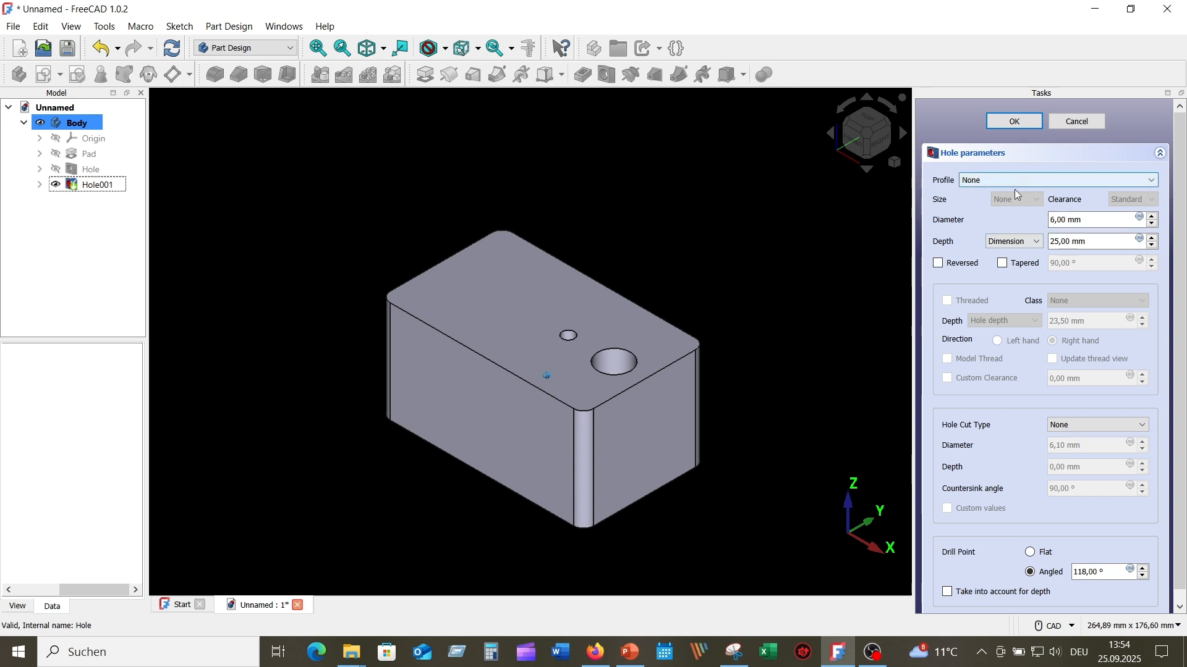
pyautogui.click(1052, 219)
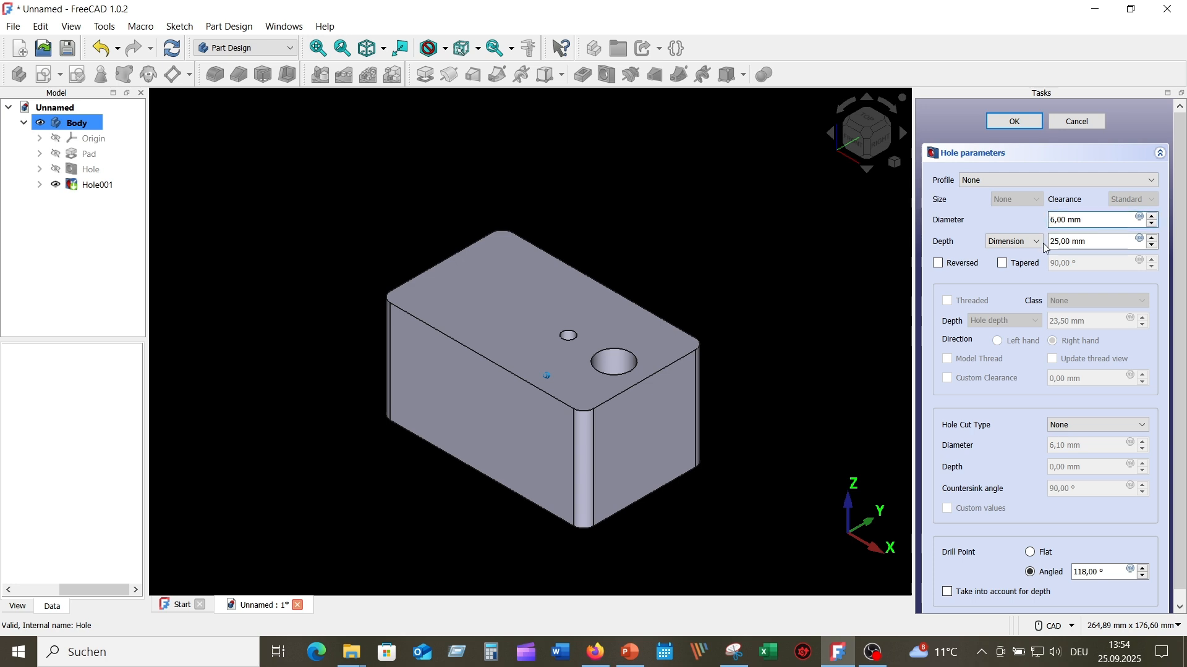
pyautogui.write('6')
pyautogui.click(1056, 241)
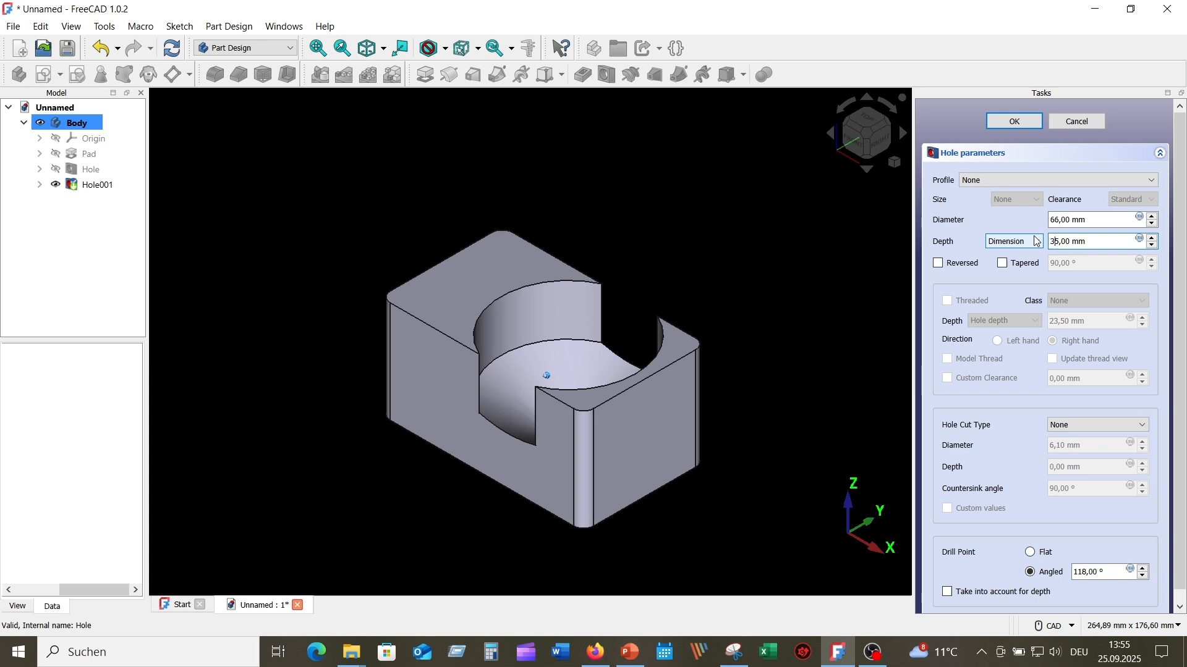
pyautogui.click(1054, 220)
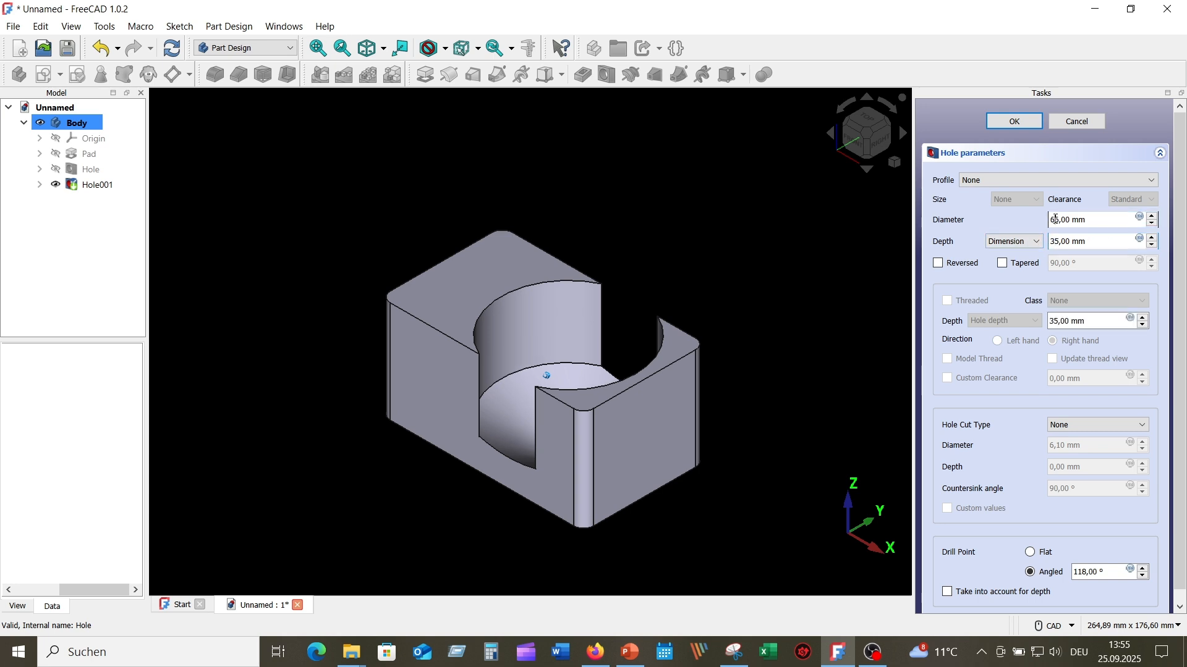
pyautogui.moveTo(1054, 219); pyautogui.dragTo(1036, 220)
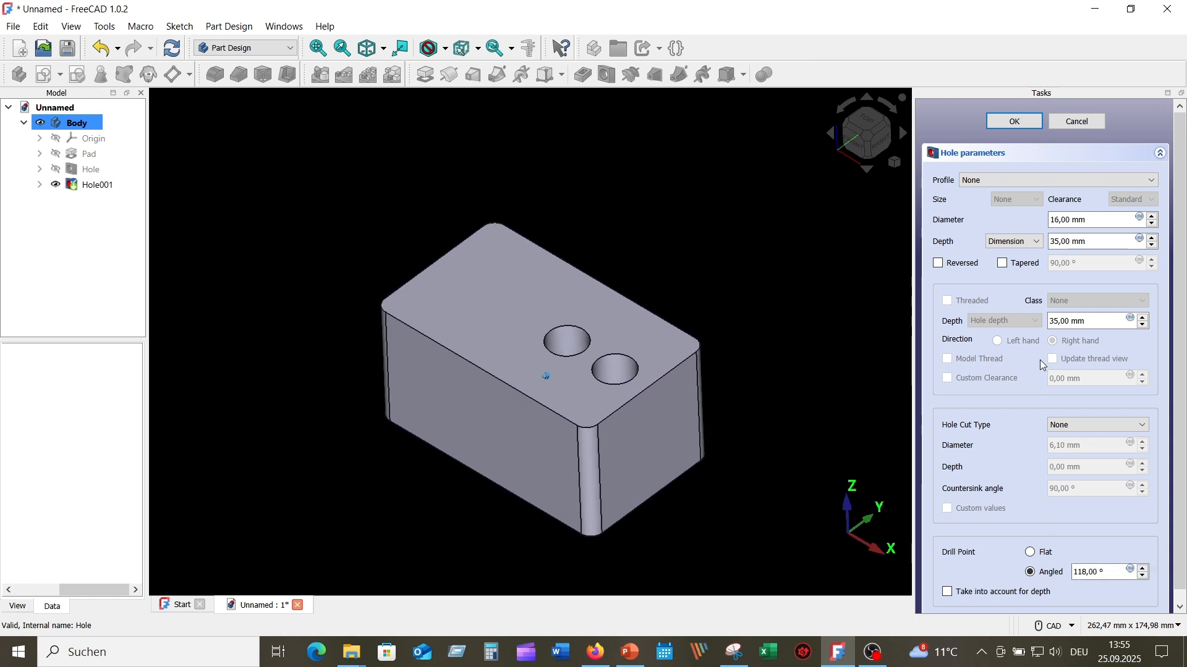
pyautogui.click(1017, 123)
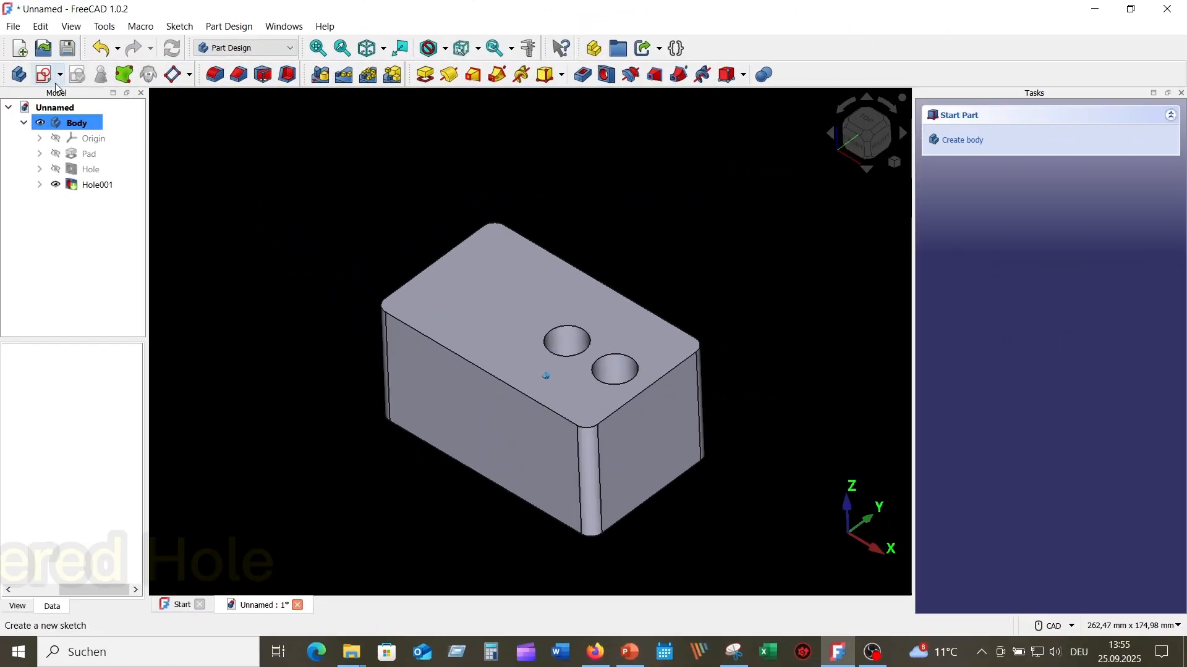
# Start a sketch on the block's top face and draw a 16 mm circle on the horizontal axis, on the negative X side beside the origin.
pyautogui.click(517, 313)
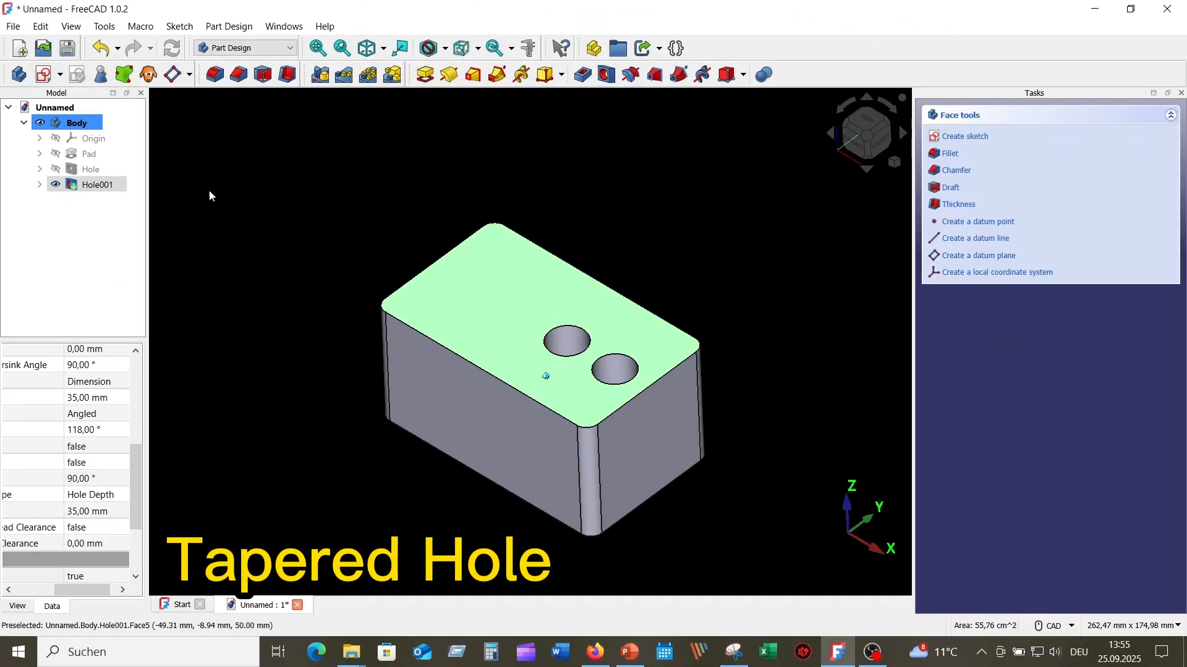
pyautogui.click(44, 76)
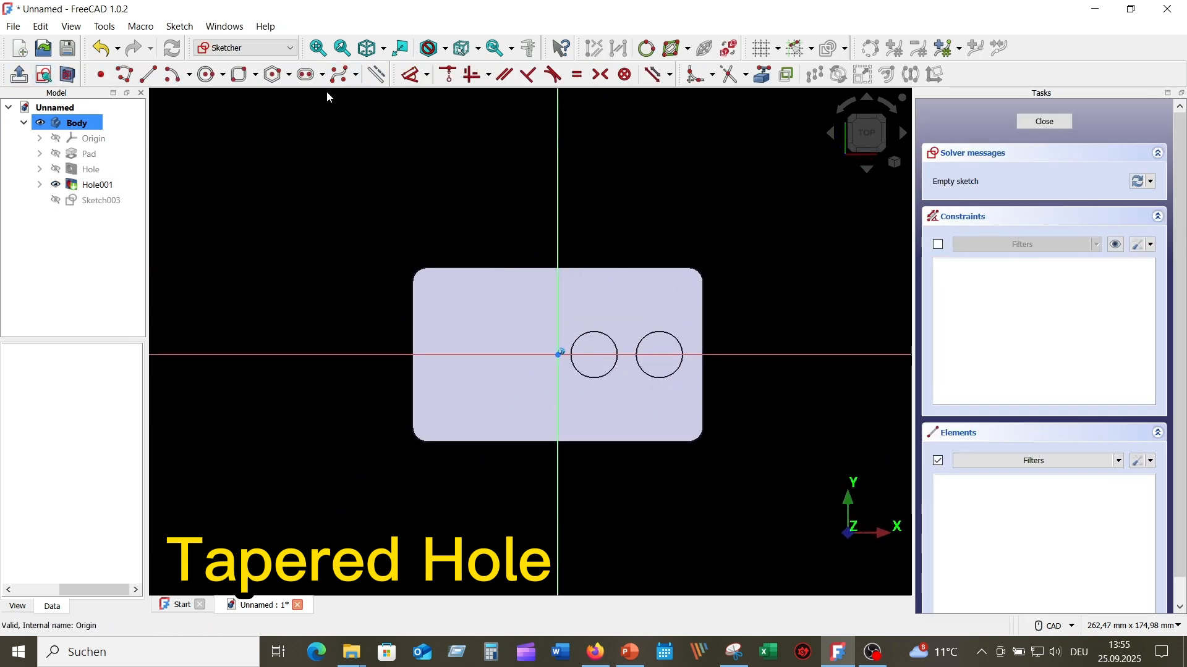
pyautogui.click(206, 75)
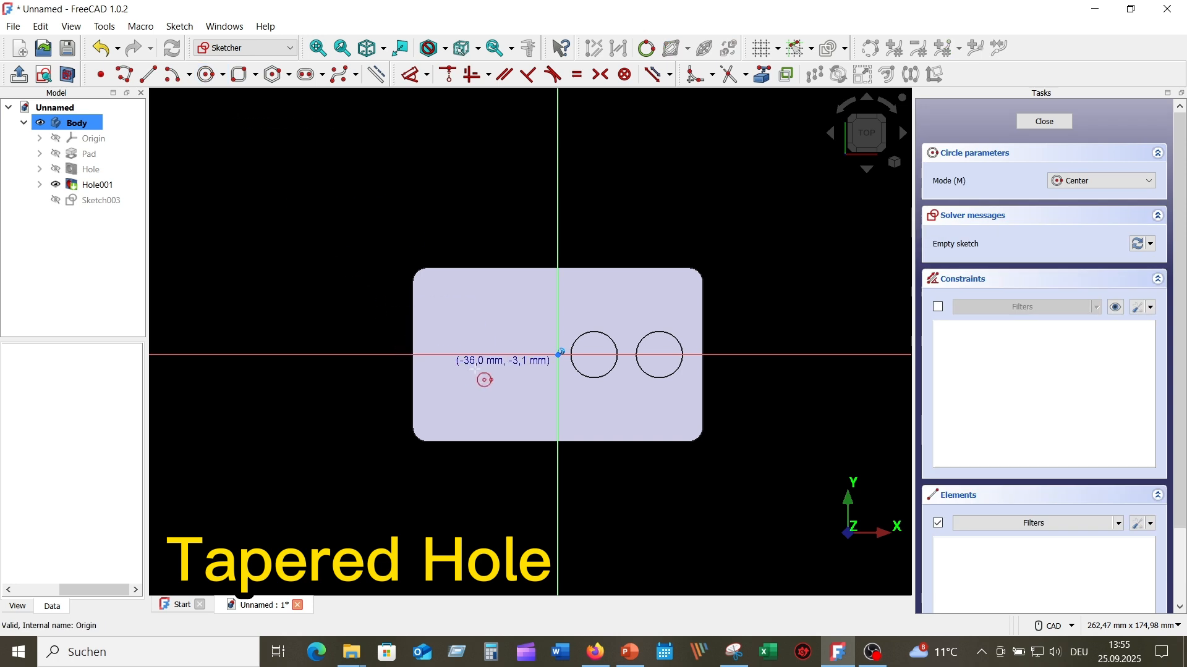
pyautogui.click(524, 355)
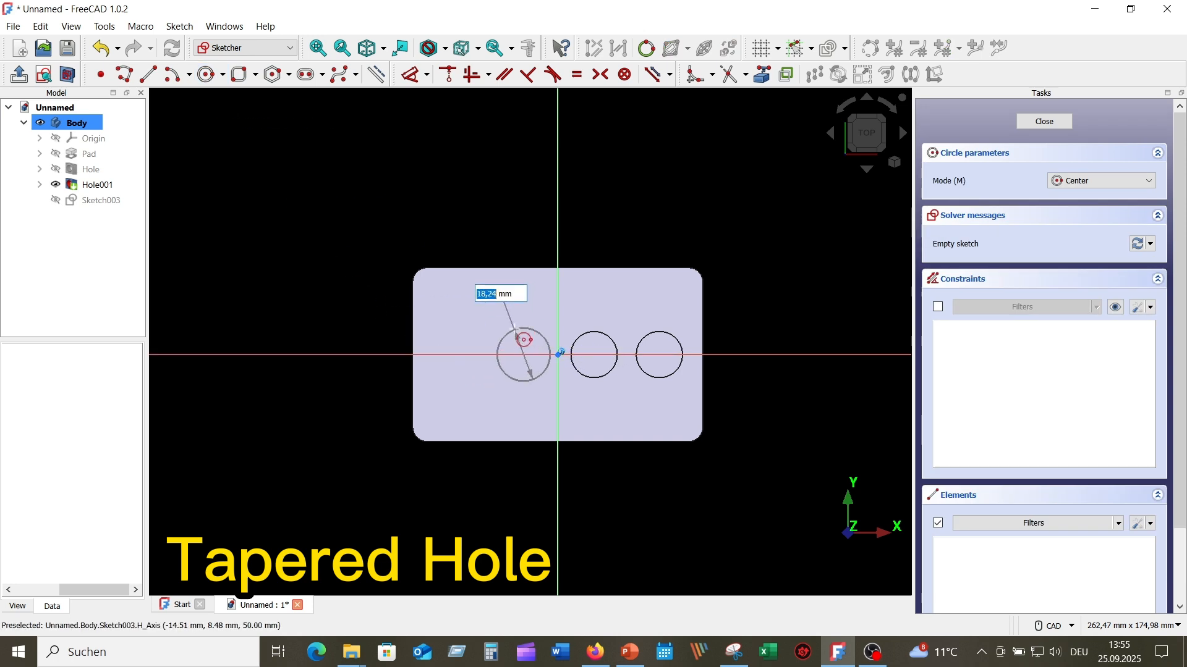
pyautogui.write('16')
pyautogui.press('Return')
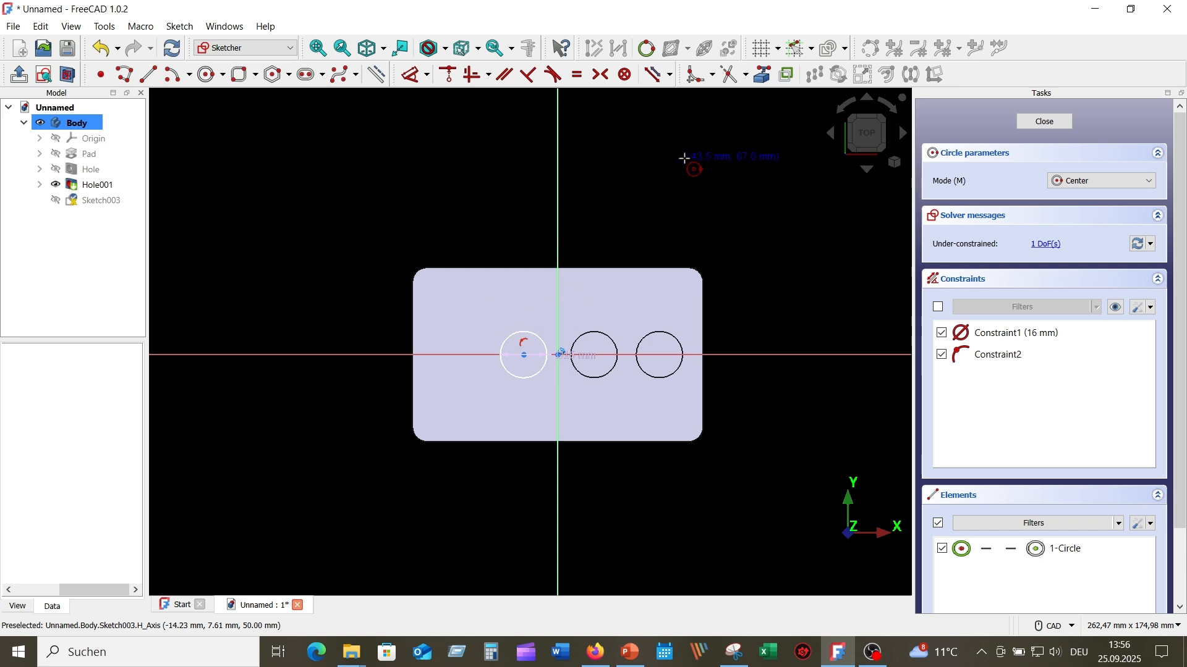
pyautogui.press('Escape')
# Dimension the circle's centre 12.5 mm from the vertical axis on the negative X side and close the sketch.
pyautogui.click(412, 74)
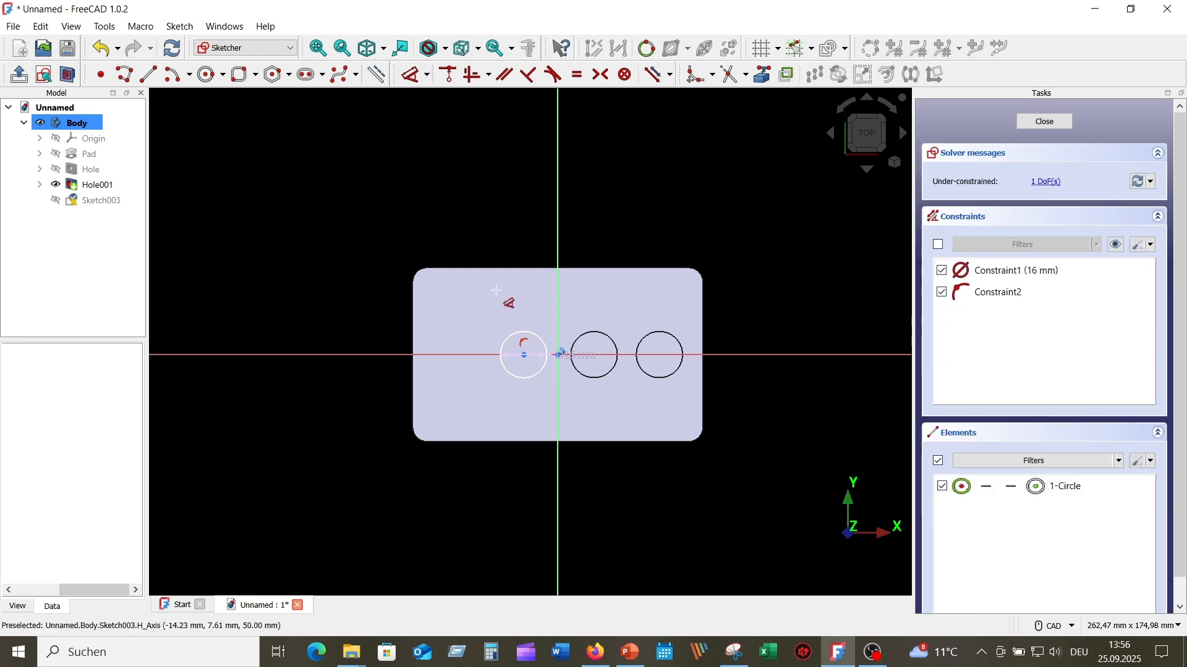
pyautogui.click(524, 355)
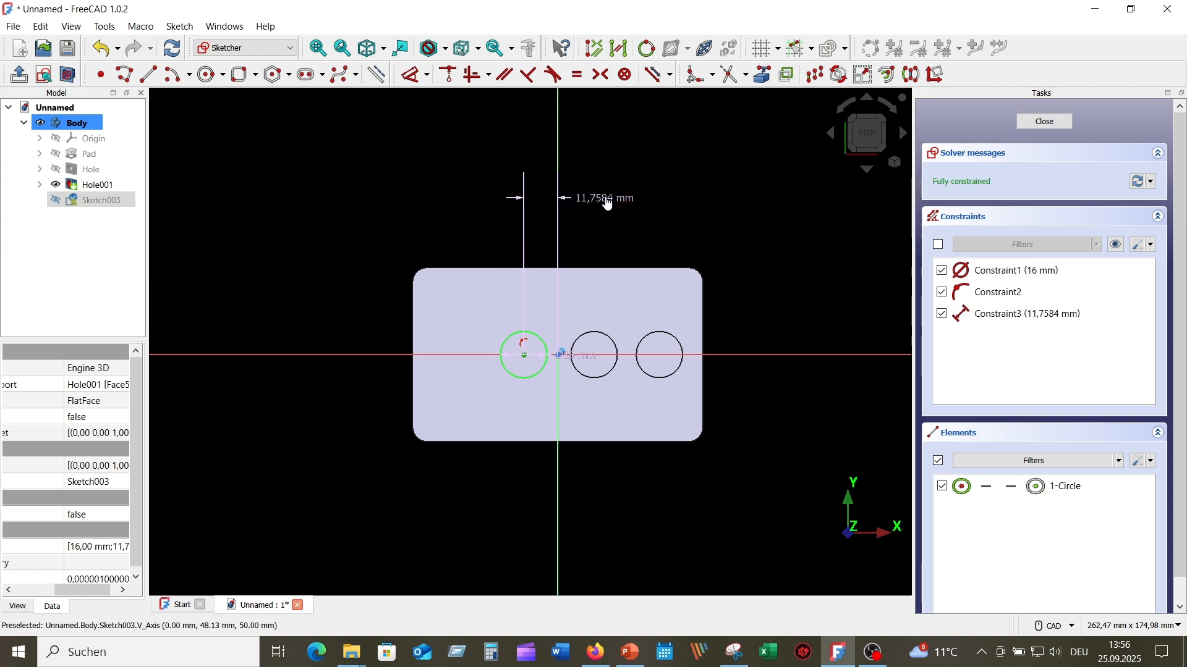
pyautogui.click(608, 207)
pyautogui.write('12')
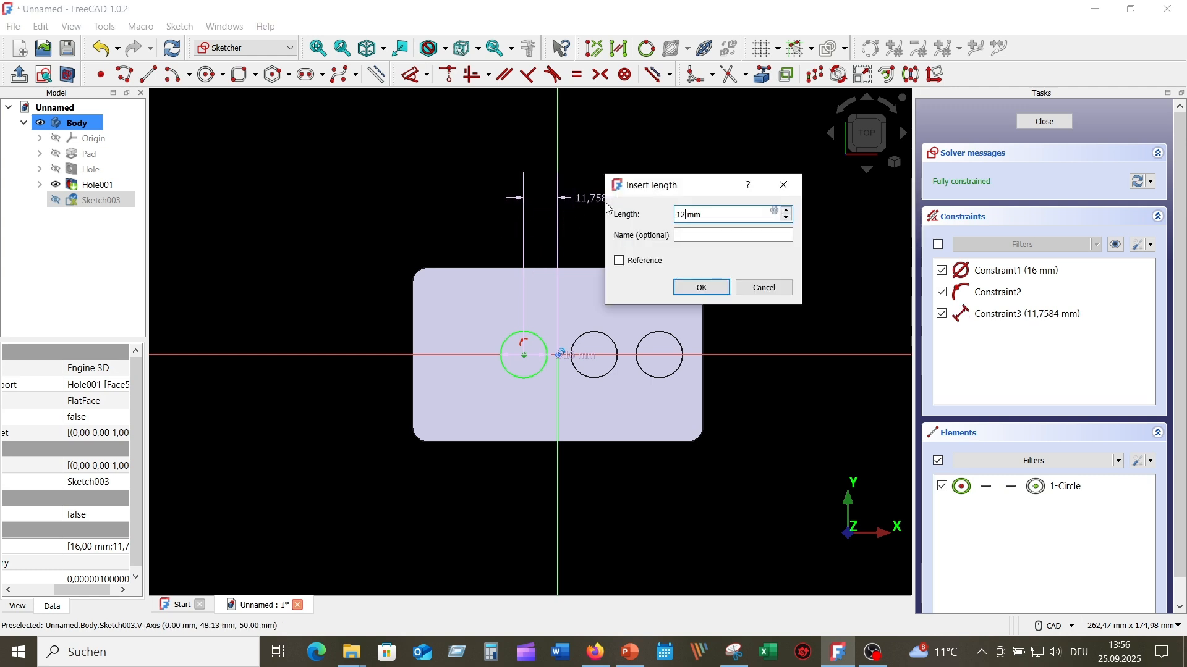
pyautogui.write(',5')
pyautogui.press('Return')
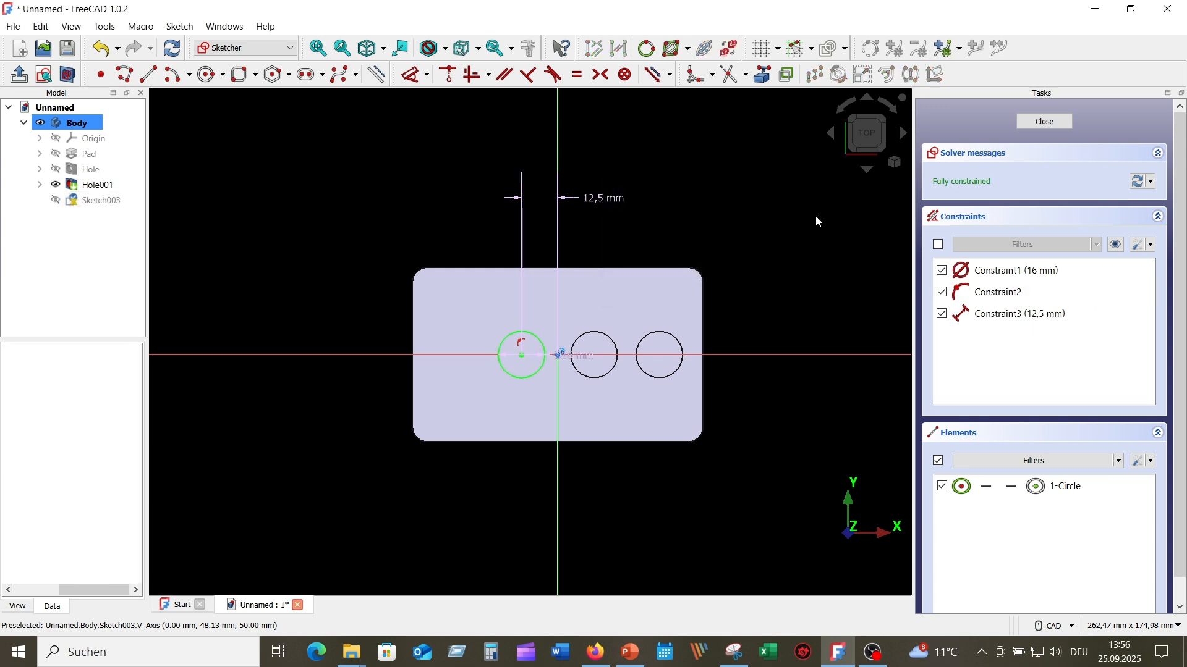
pyautogui.click(1043, 123)
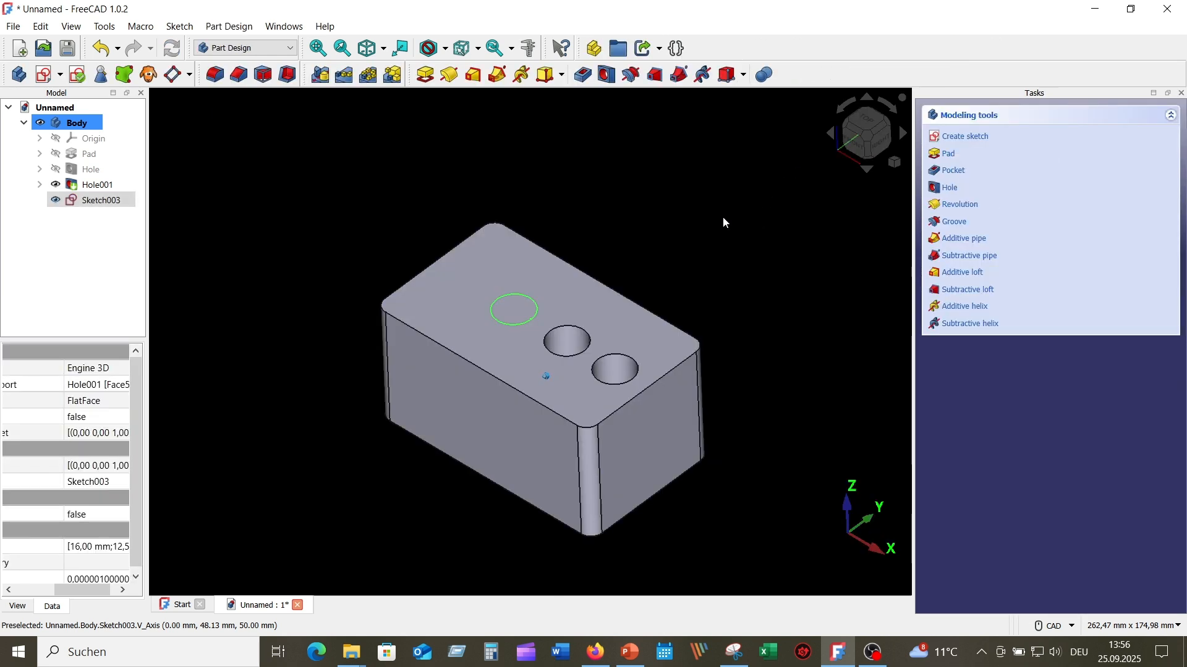
# Start a hole from the new circle sketch with a 16 mm diameter and 35 mm depth.
pyautogui.click(107, 203)
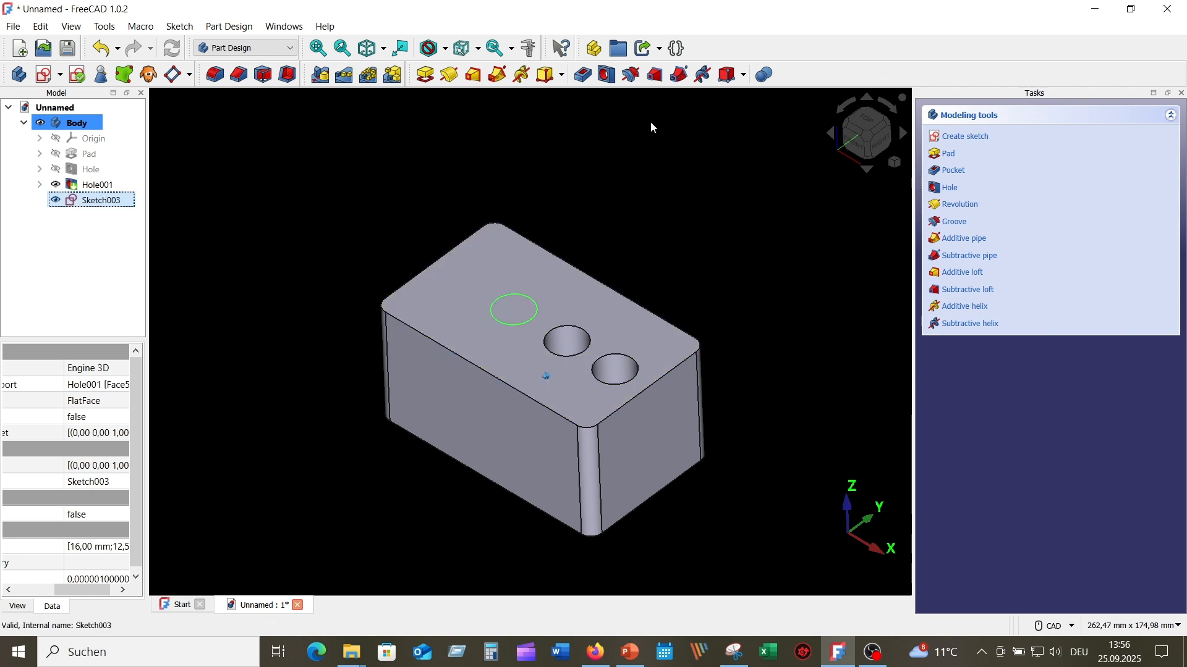
pyautogui.click(608, 75)
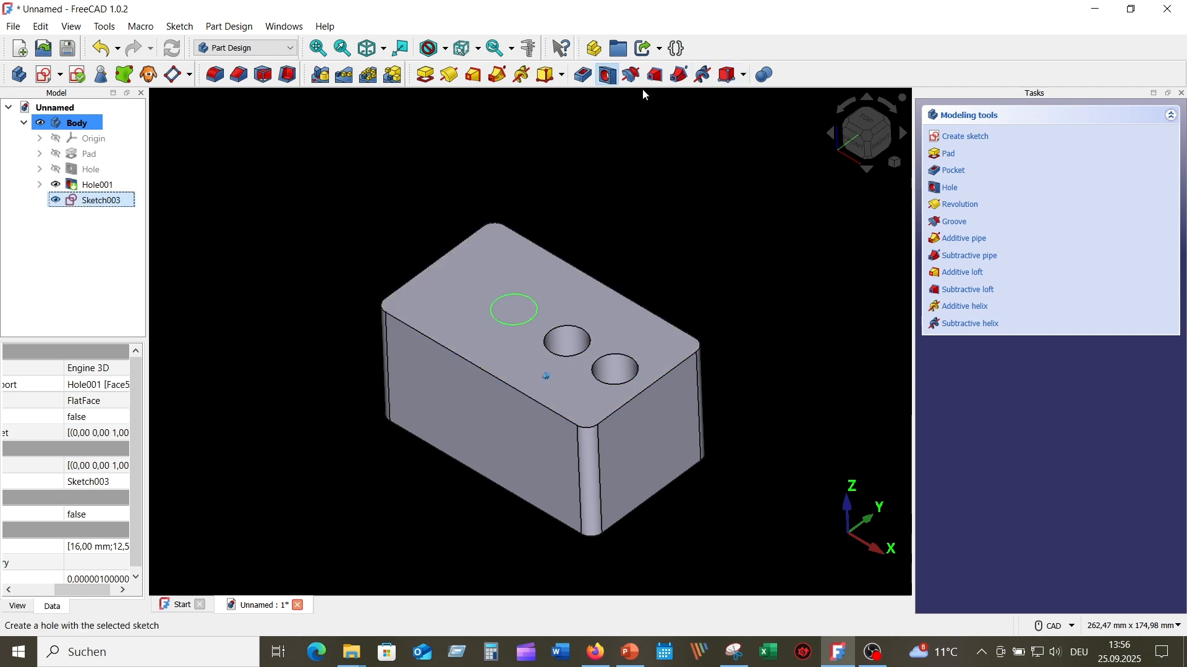
pyautogui.click(1050, 222)
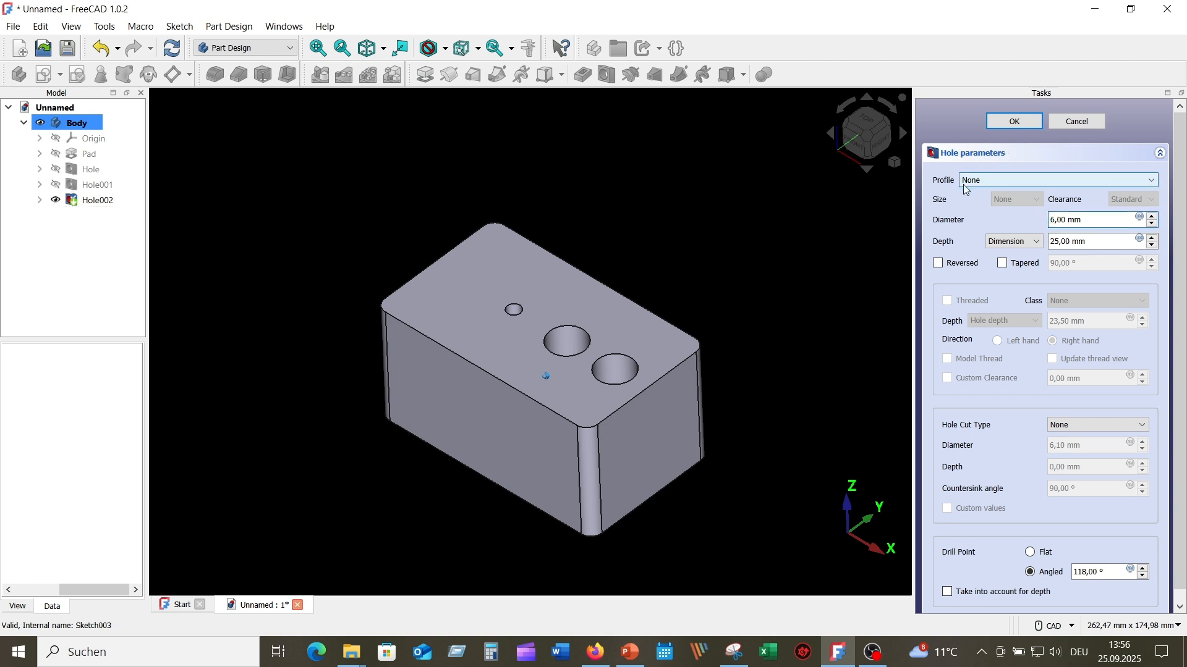
pyautogui.write('1')
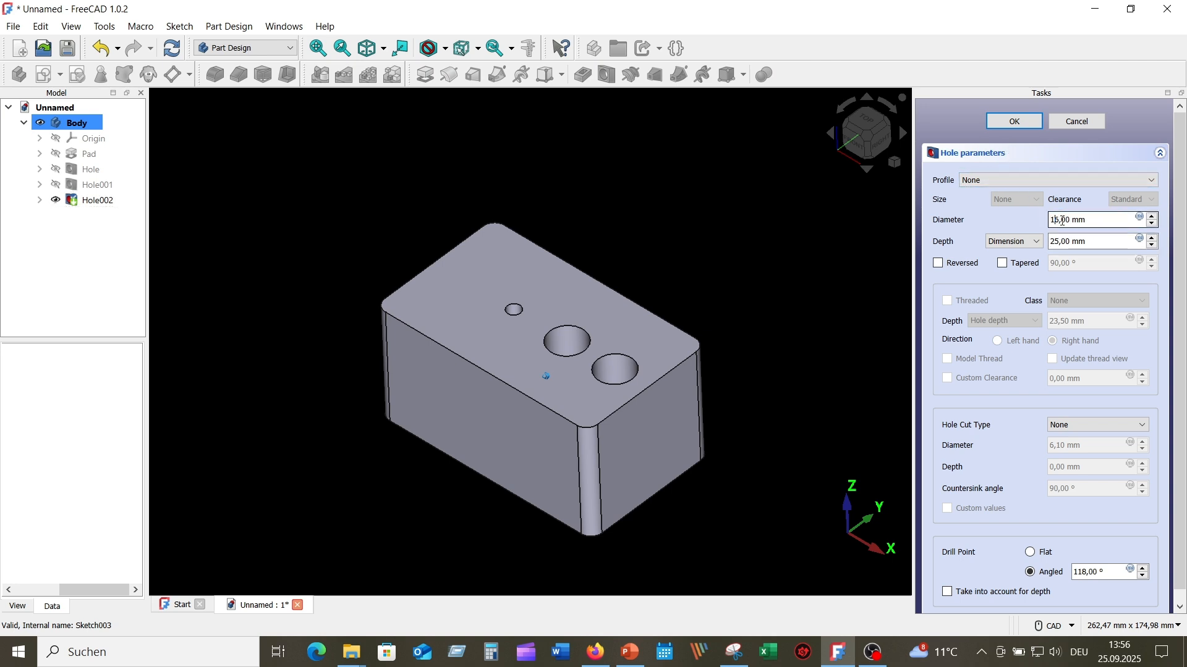
pyautogui.click(1054, 241)
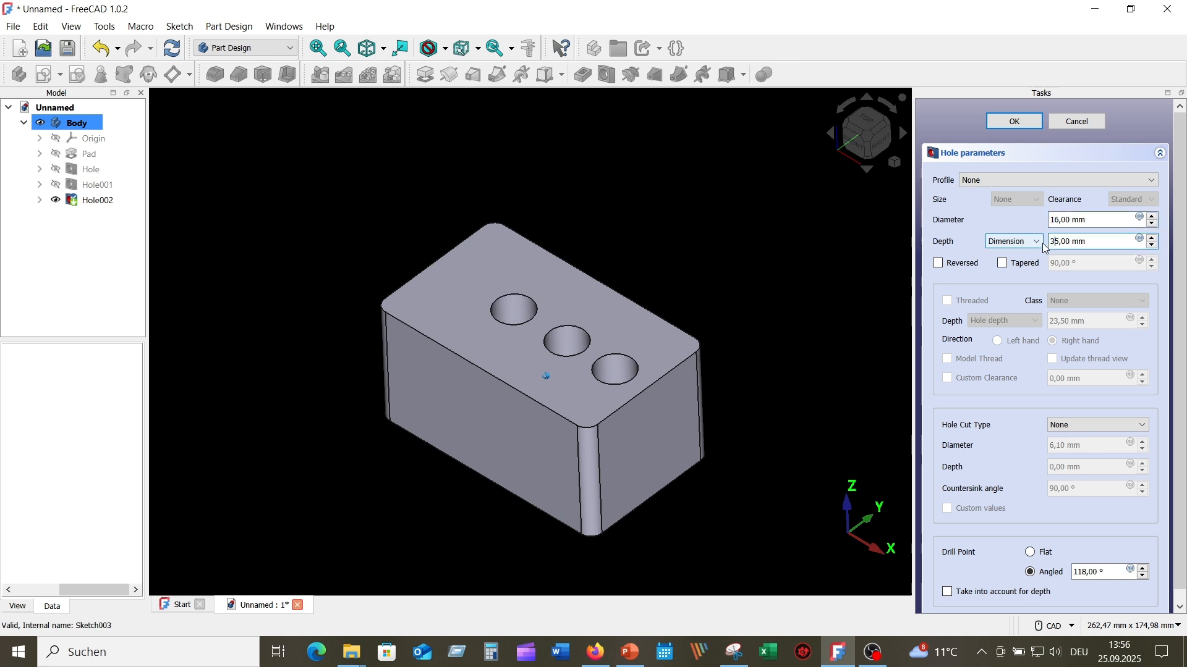
# Make the hole tapered with a 95° taper angle and accept the feature.
pyautogui.click(1002, 264)
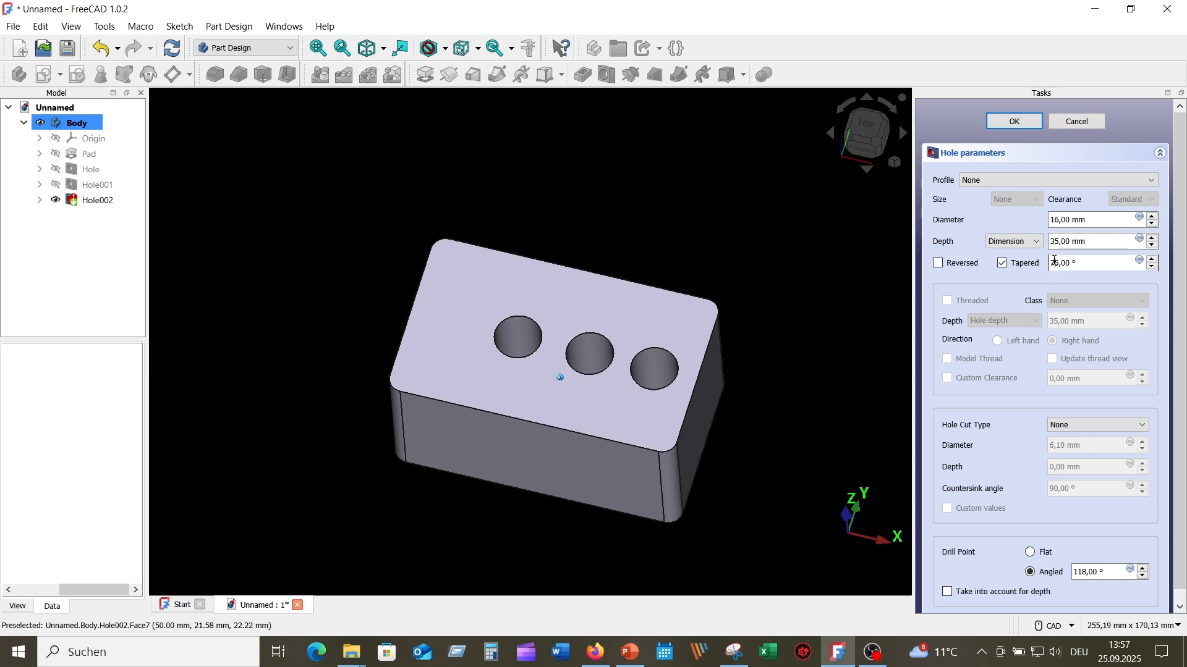
pyautogui.moveTo(1054, 262); pyautogui.dragTo(1050, 264)
pyautogui.write('9')
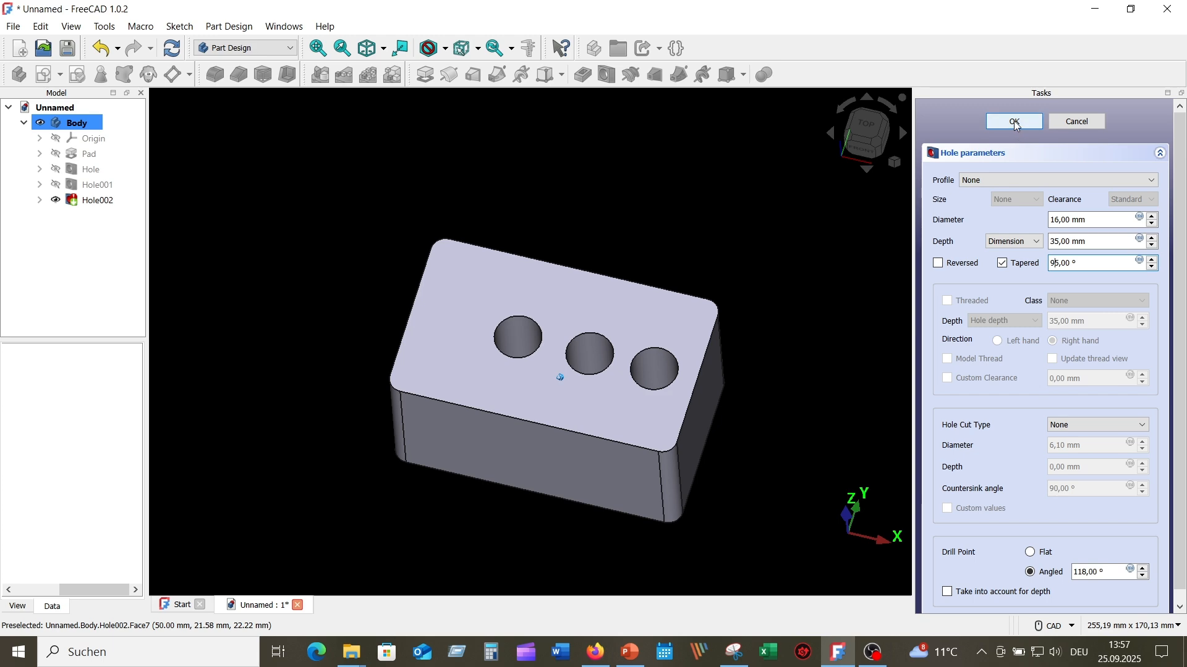
pyautogui.click(1014, 122)
# Start another sketch on the block's top face and draw a 16 mm circle on the horizontal axis between the tapered hole and the block's end.
pyautogui.press('2')
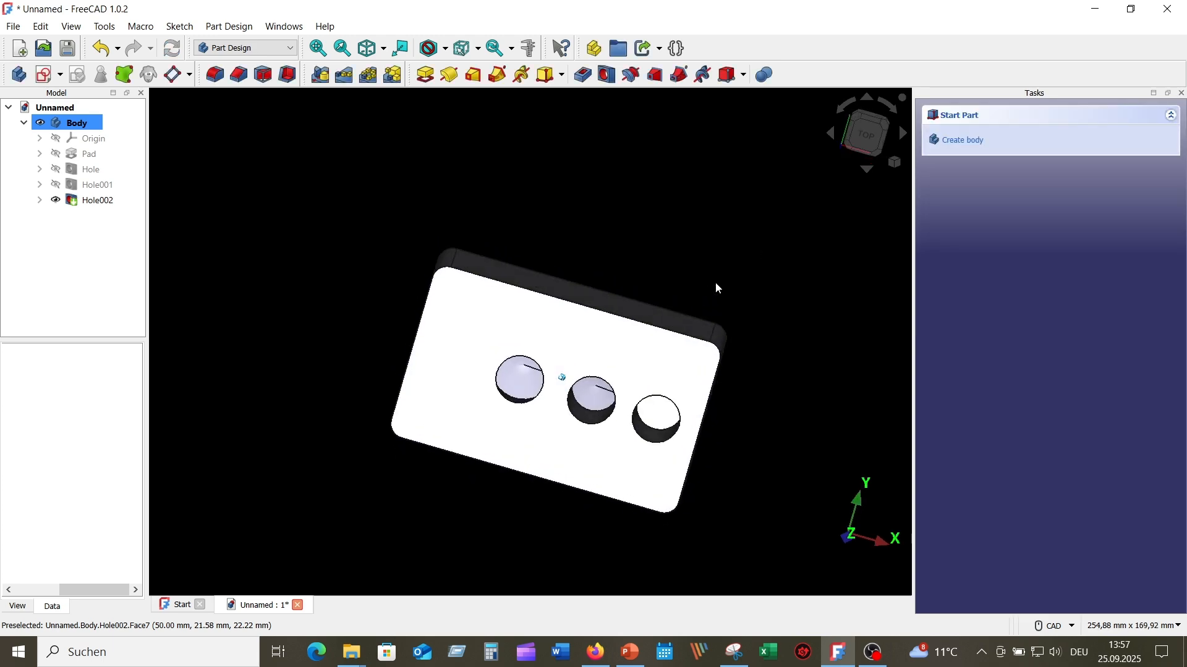
pyautogui.press('0')
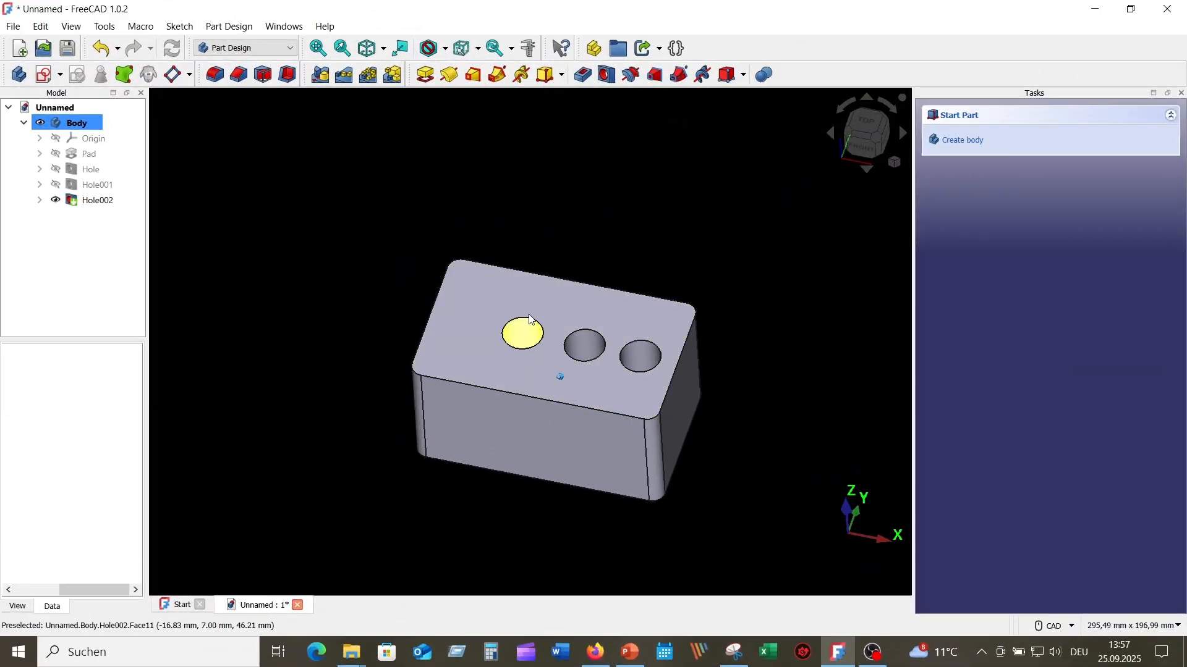
pyautogui.click(480, 291)
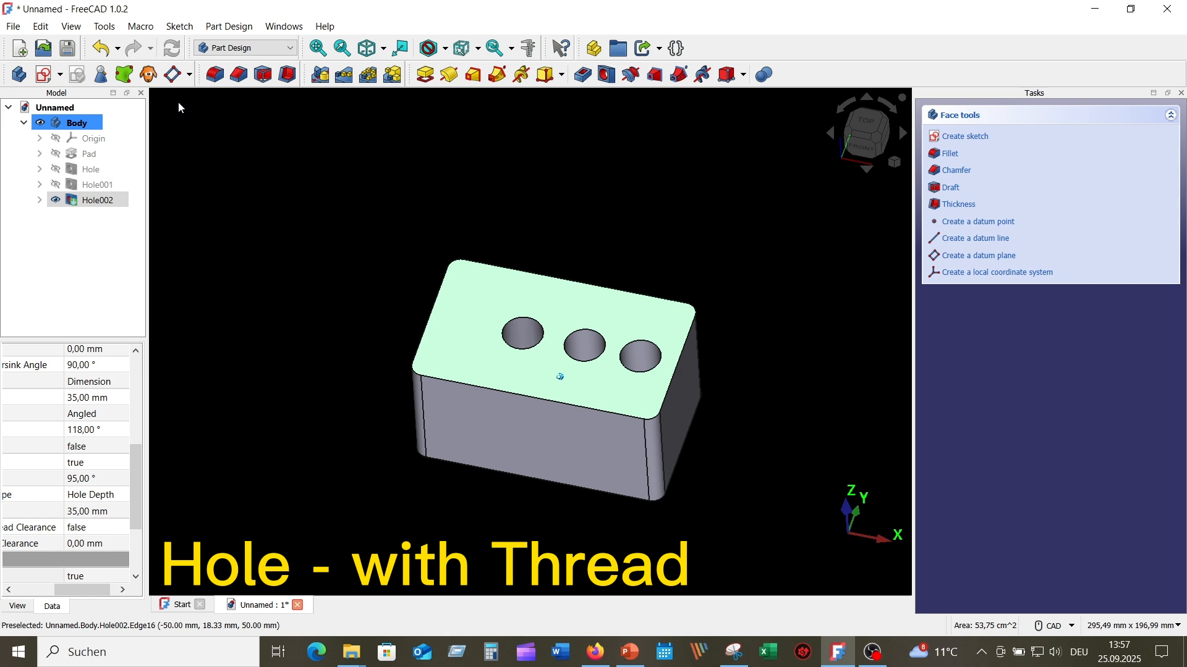
pyautogui.click(44, 74)
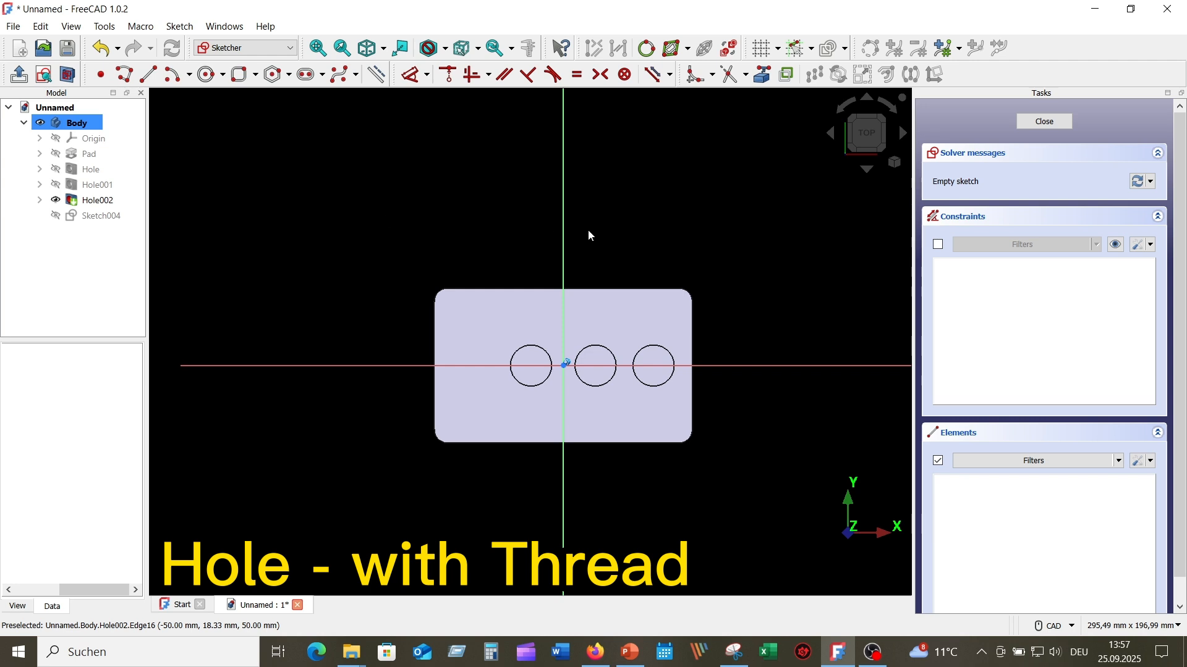
pyautogui.click(206, 75)
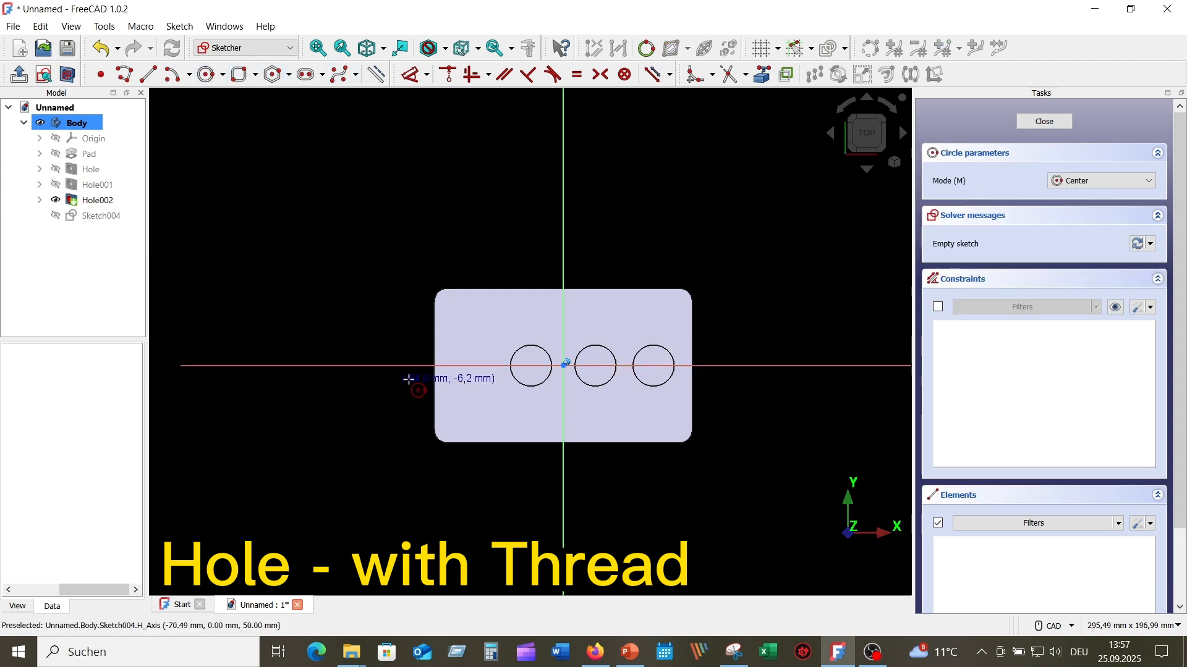
pyautogui.click(463, 361)
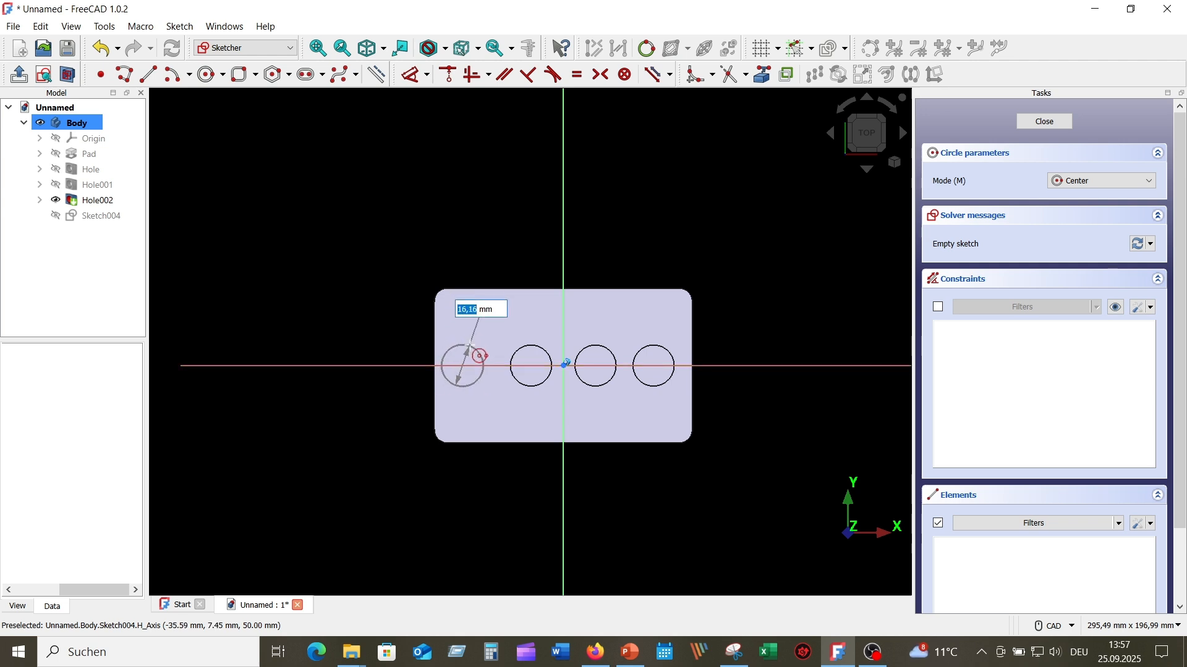
pyautogui.write('16')
pyautogui.press('Return')
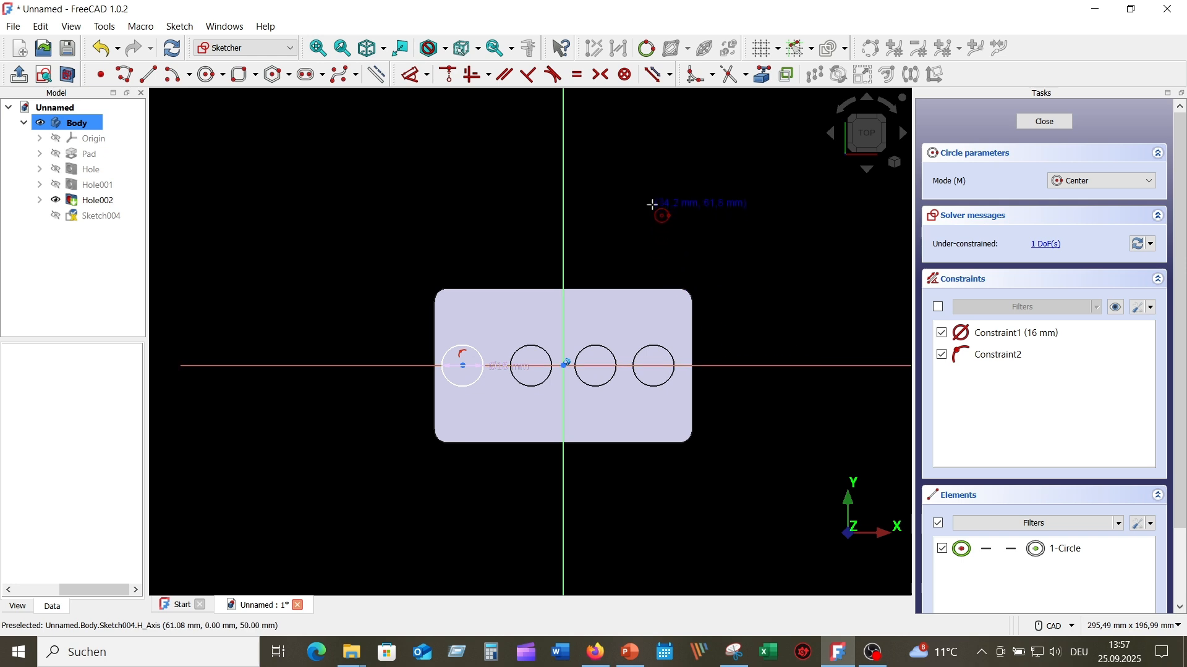
pyautogui.press('Escape')
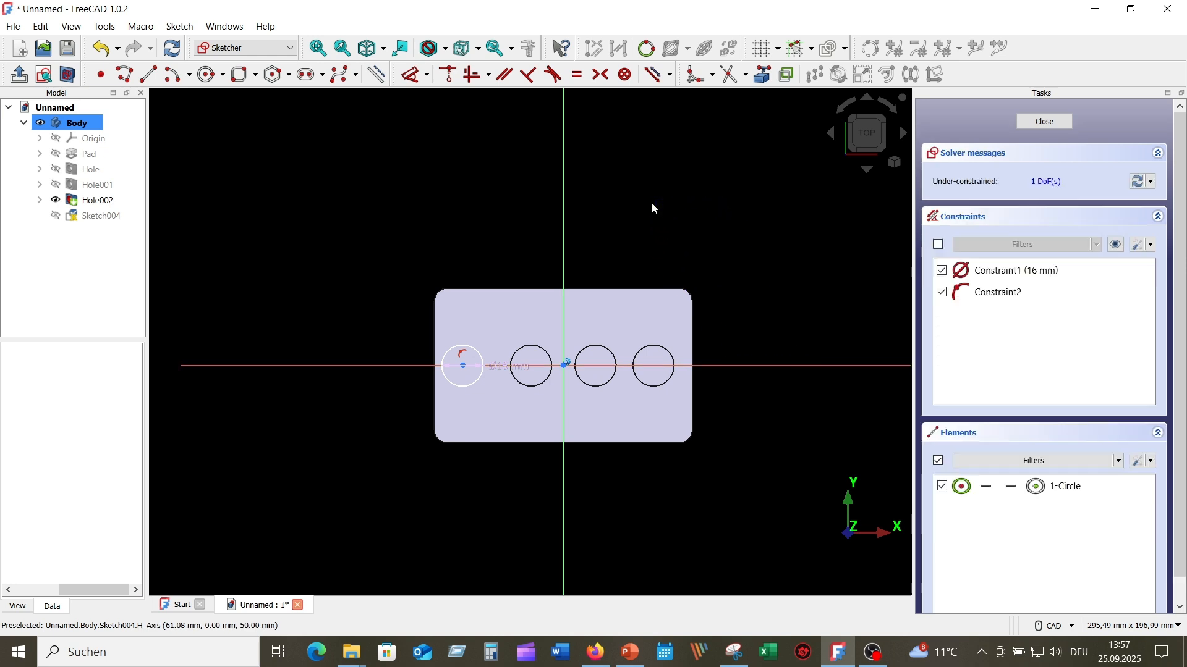
# Set the distance from the fourth circle's centre to the vertical axis to 35 mm and close the sketch.
pyautogui.click(412, 74)
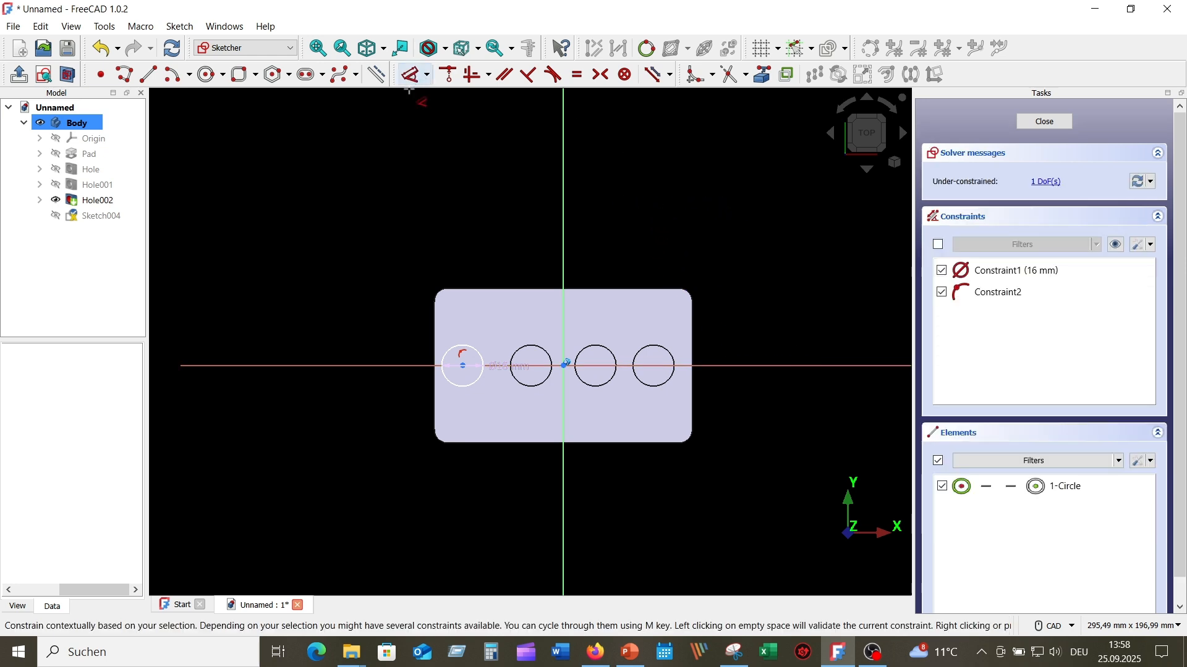
pyautogui.click(563, 252)
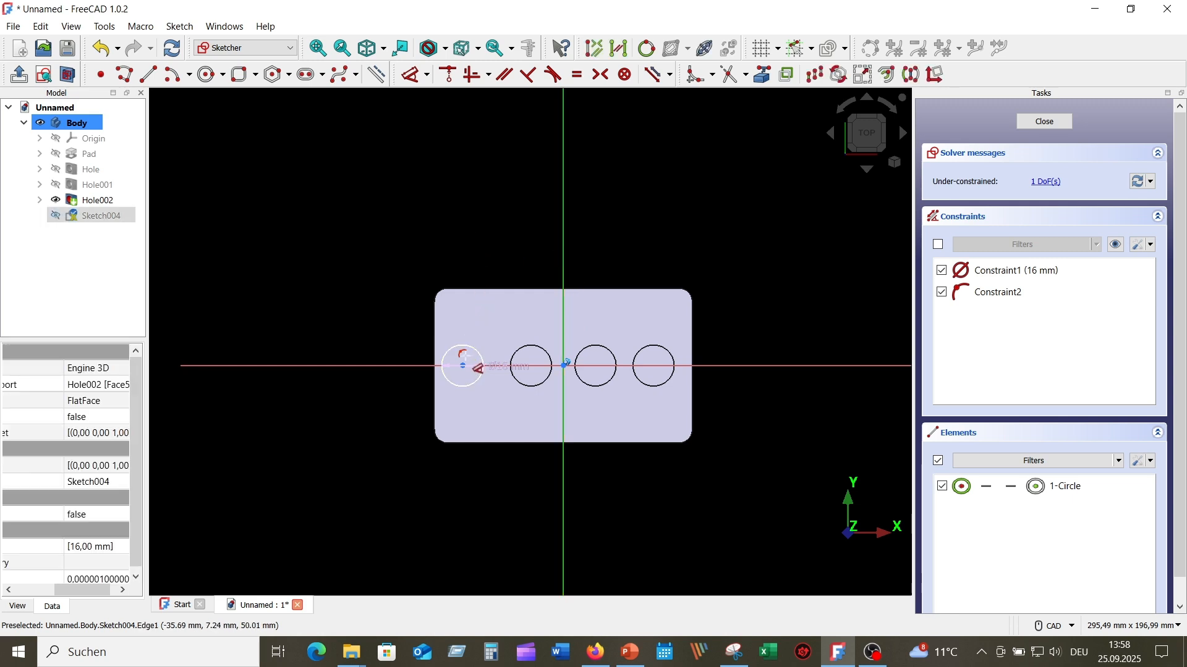
pyautogui.click(462, 365)
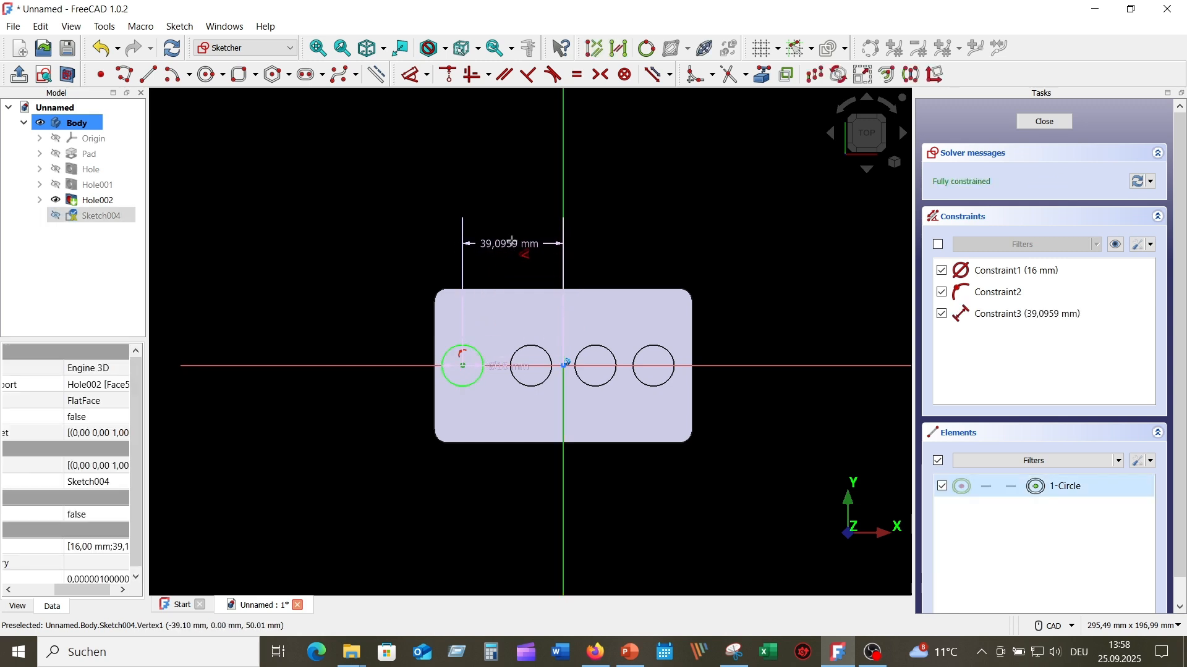
pyautogui.click(523, 272)
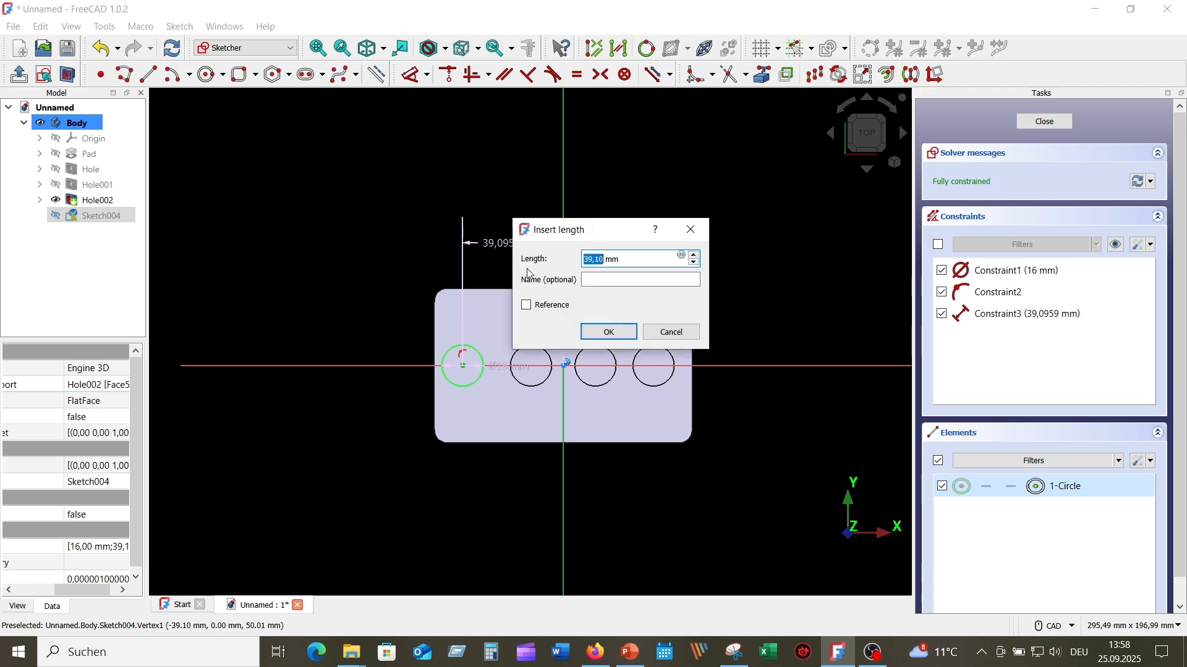
pyautogui.write('35')
pyautogui.press('Return')
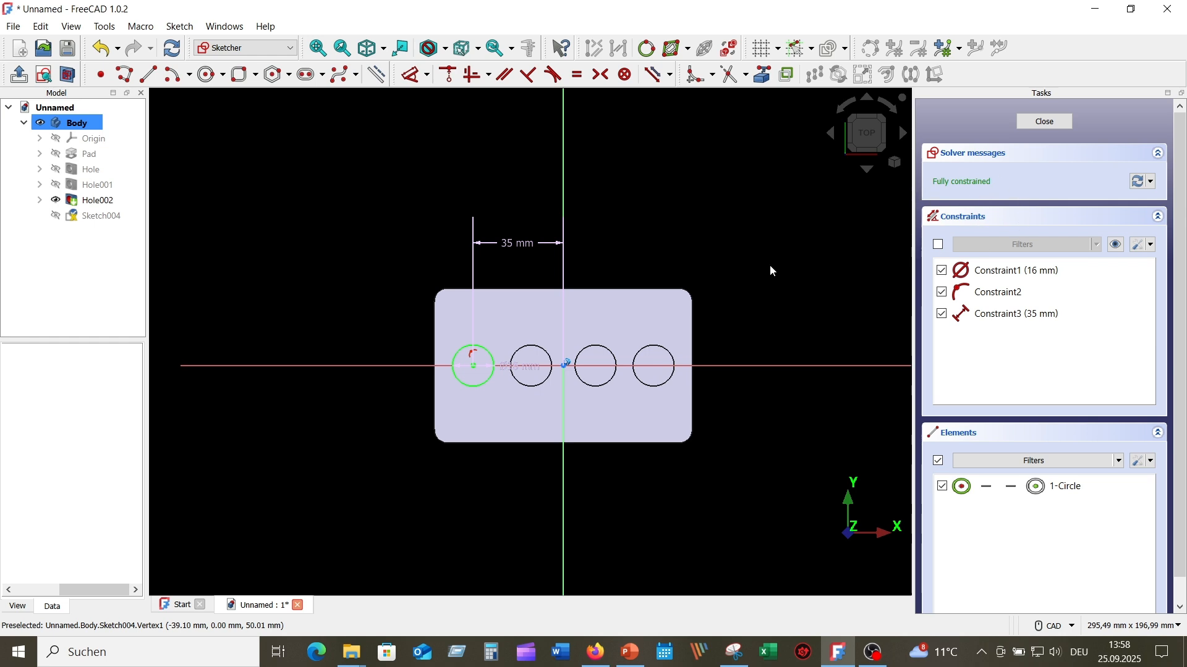
pyautogui.click(1050, 123)
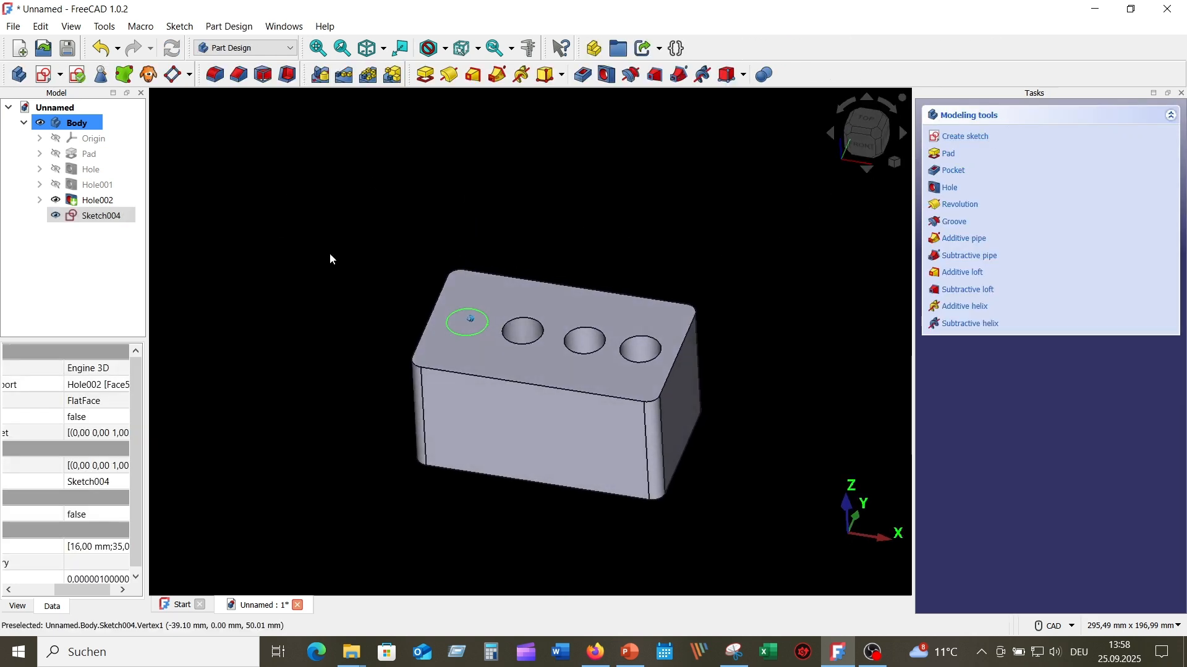
# Start a hole from the fourth circle sketch using the ISO metric regular profile in size M16.
pyautogui.click(118, 218)
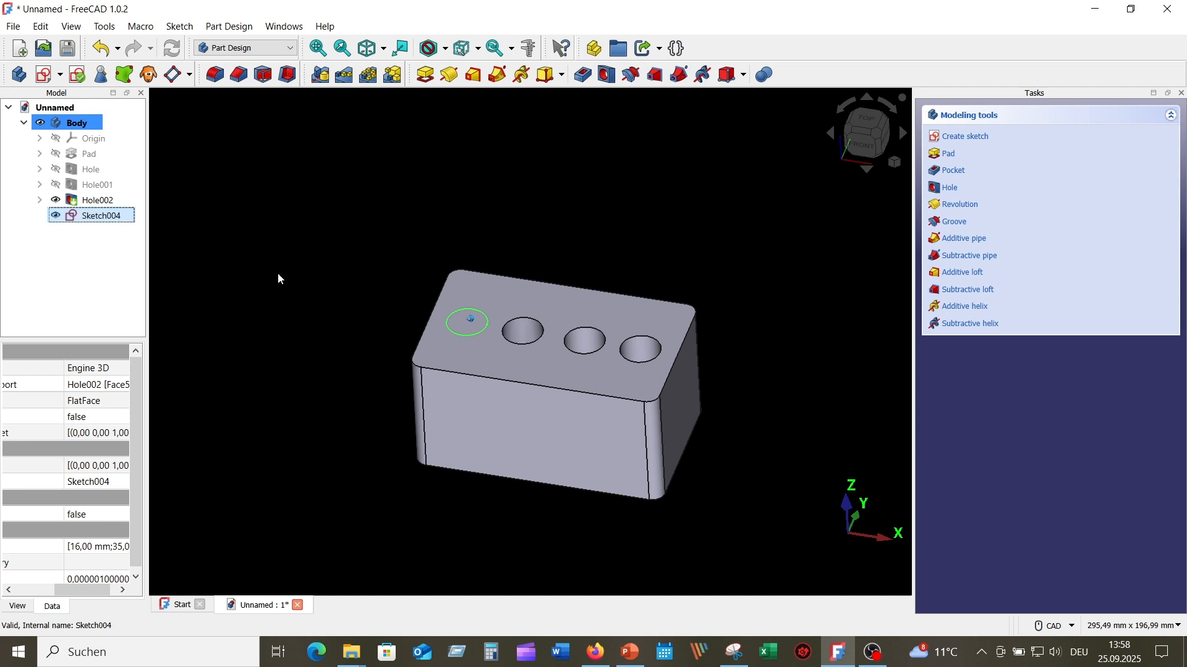
pyautogui.click(606, 77)
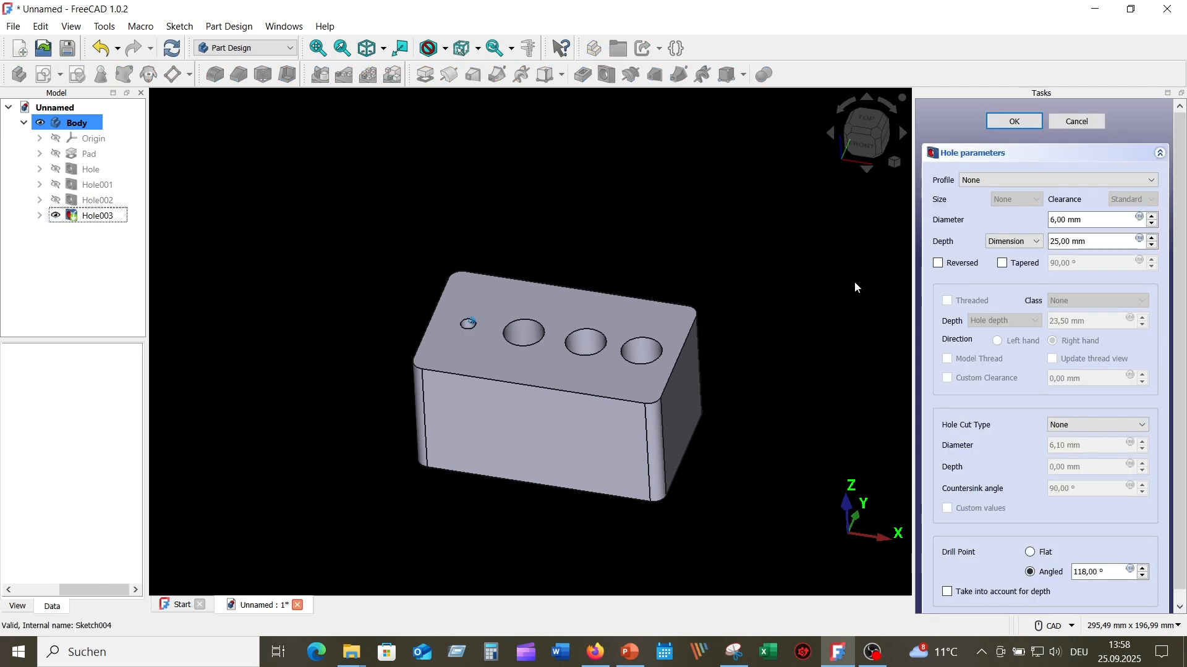
pyautogui.click(1153, 180)
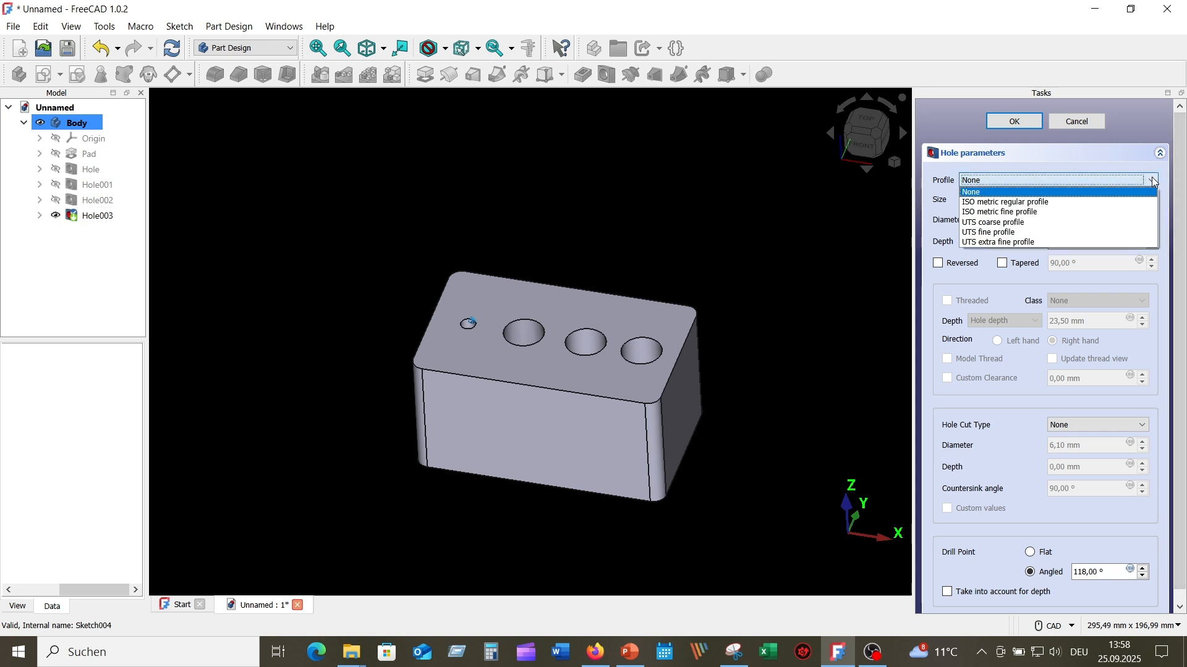
pyautogui.click(1065, 202)
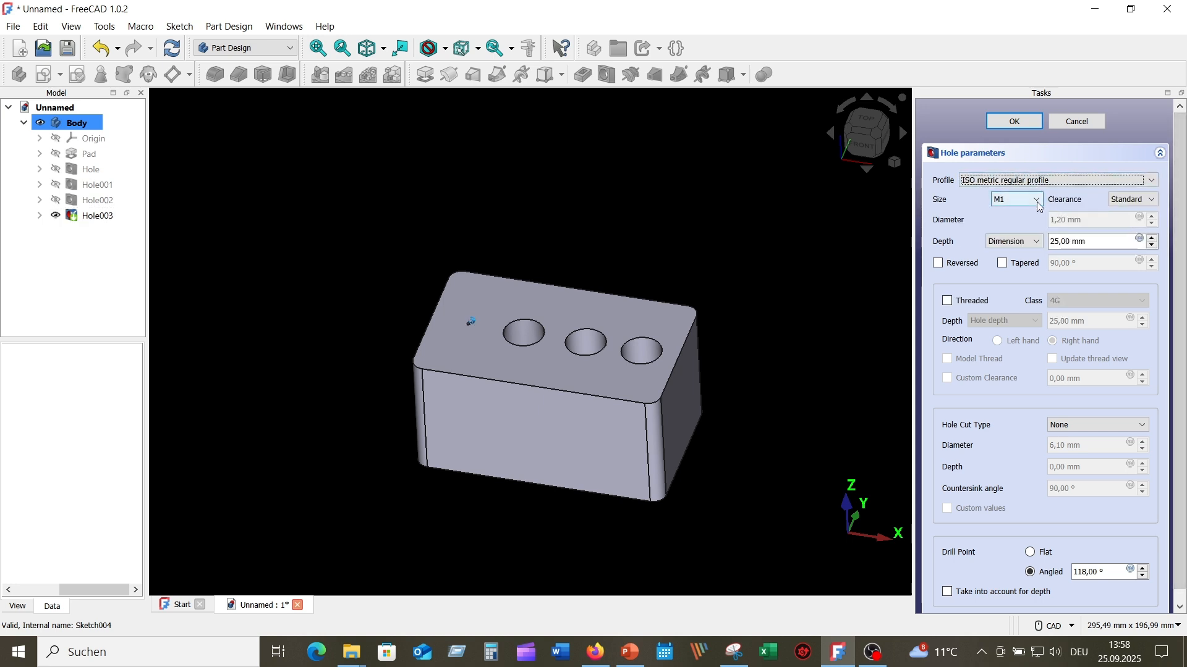
pyautogui.click(1038, 201)
pyautogui.scroll(-5, 1007, 281)
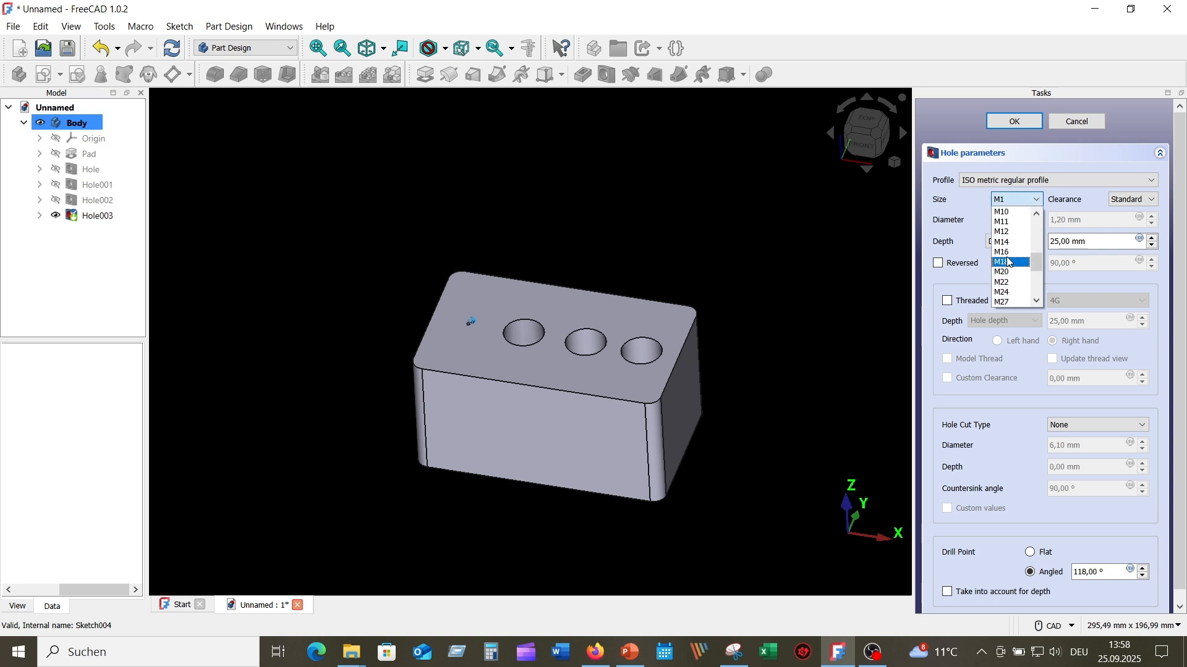
pyautogui.click(1006, 253)
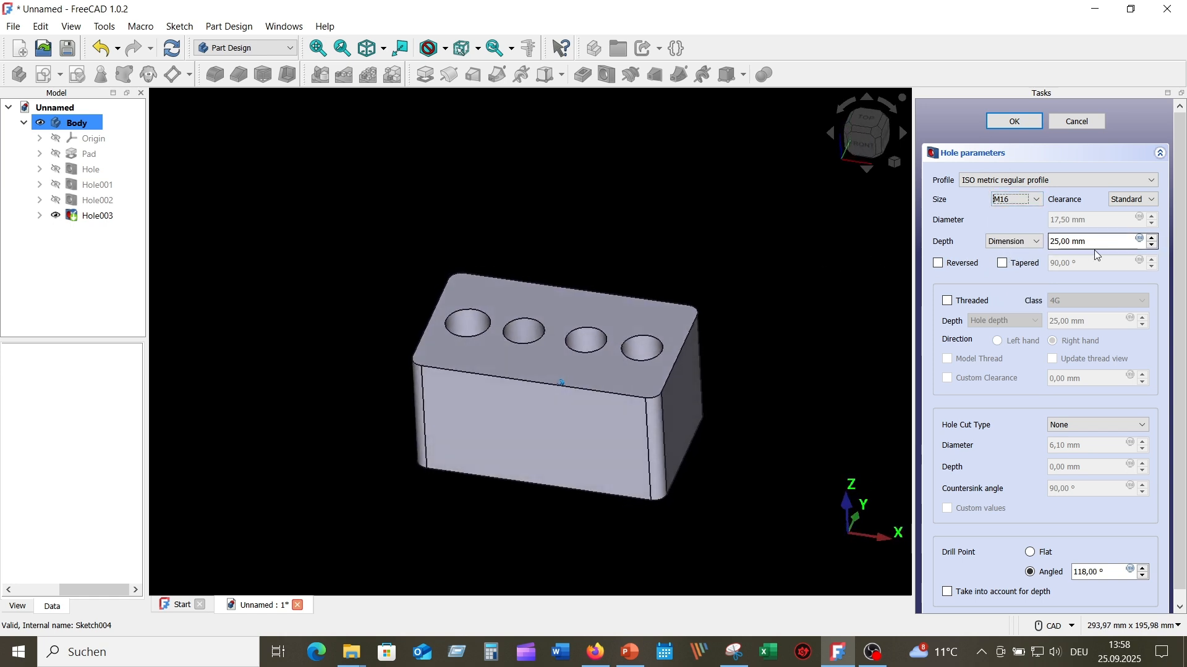
# Set the M16 hole's depth to 35 mm with Standard clearance, make it threaded and accept the feature.
pyautogui.click(1057, 241)
pyautogui.moveTo(1056, 241); pyautogui.dragTo(1046, 248)
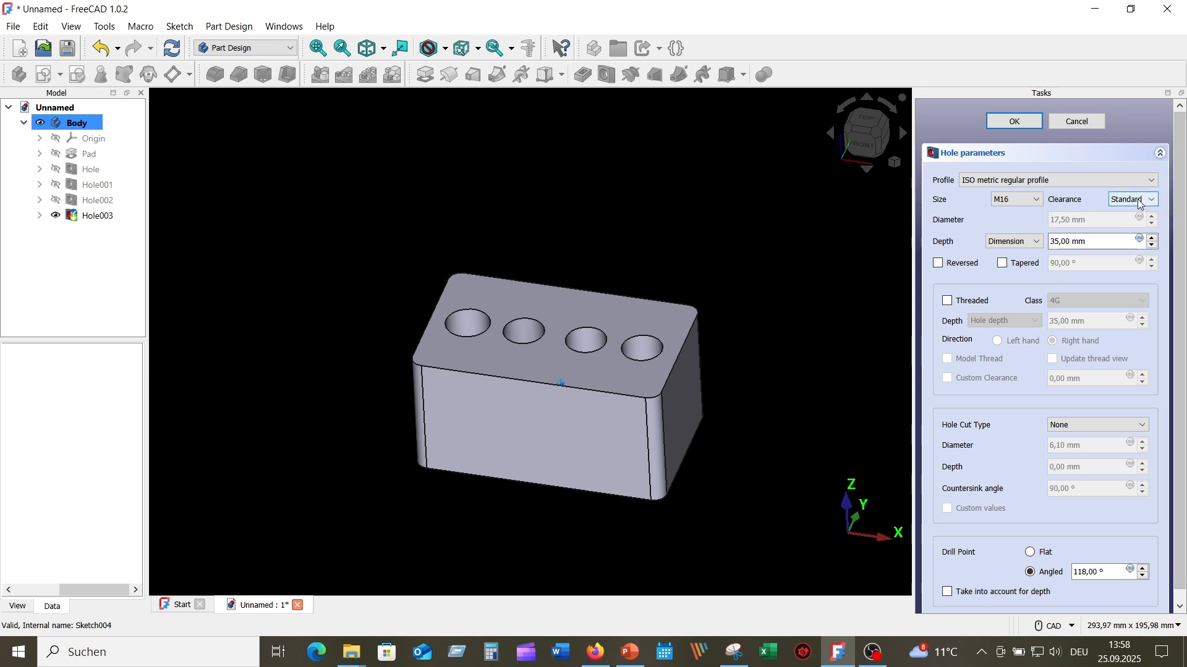
pyautogui.click(1153, 201)
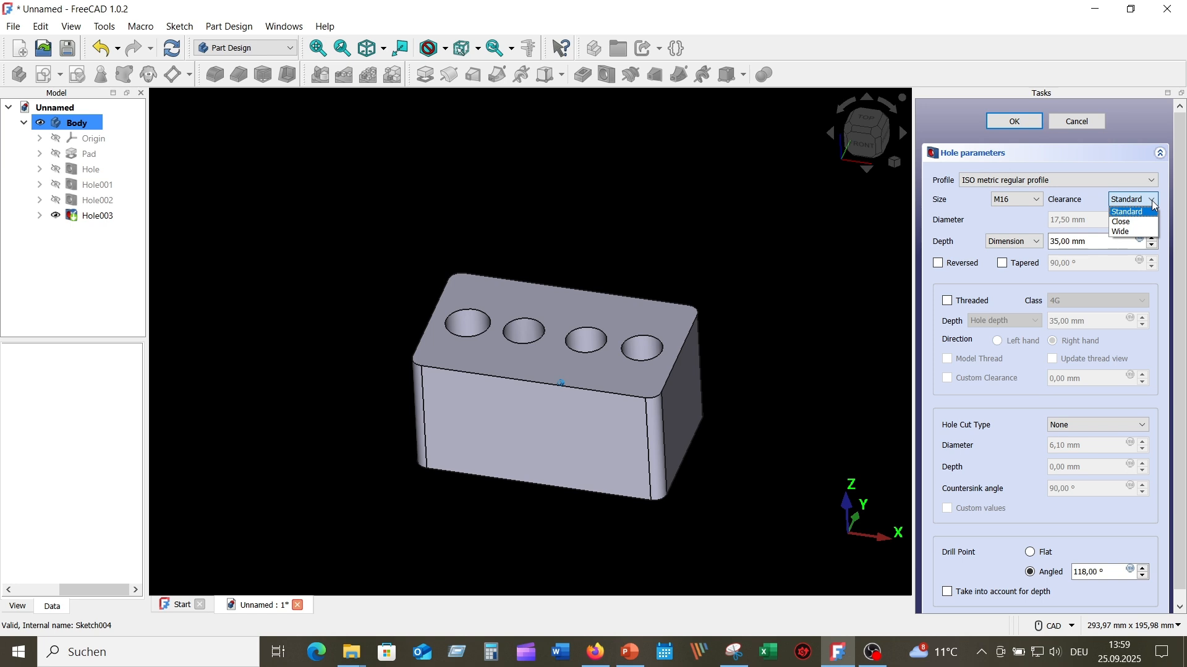
pyautogui.click(1154, 205)
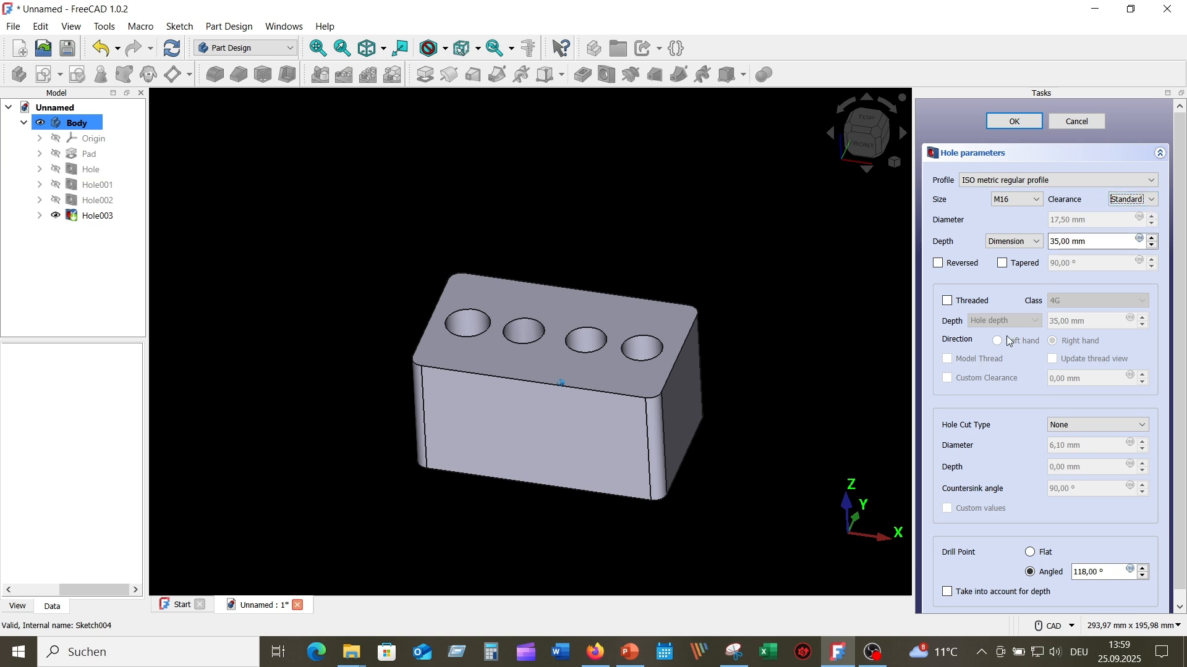
pyautogui.click(948, 302)
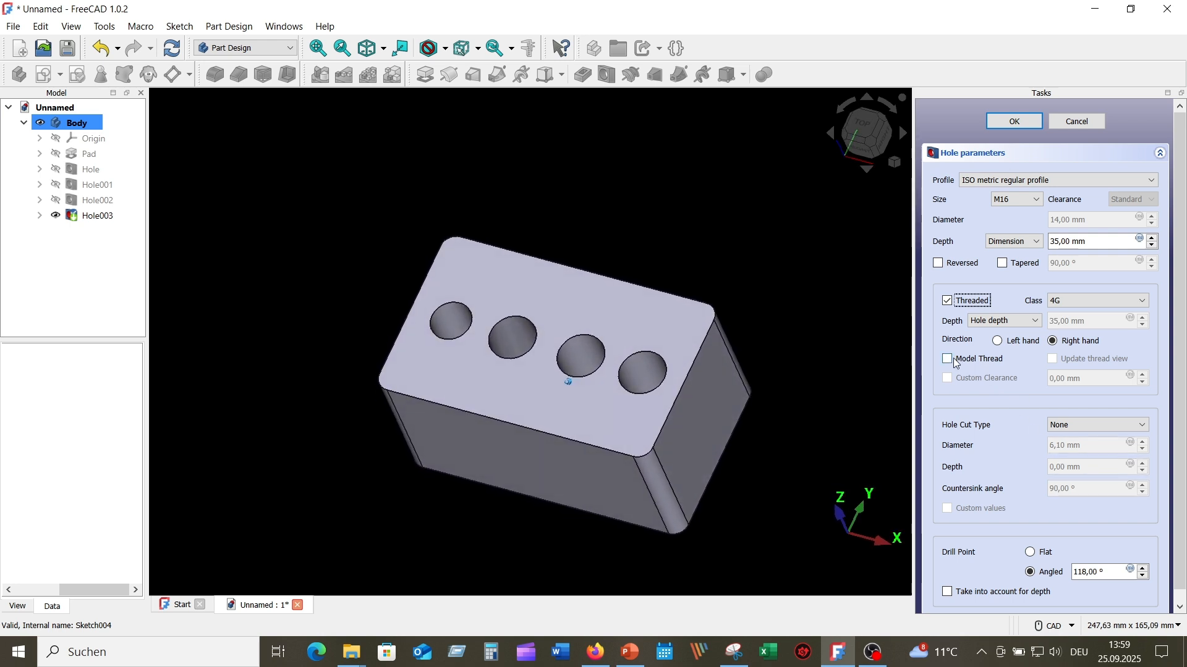
pyautogui.click(1013, 122)
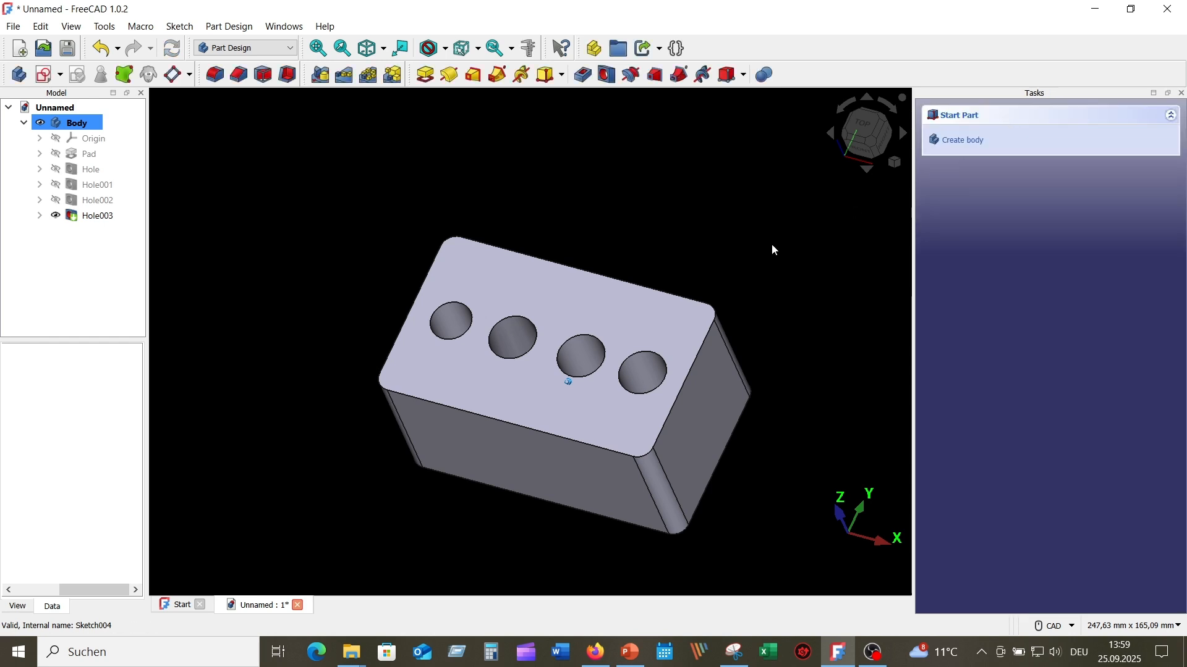
# Set the Refine property of the threaded hole feature to false.
pyautogui.click(103, 217)
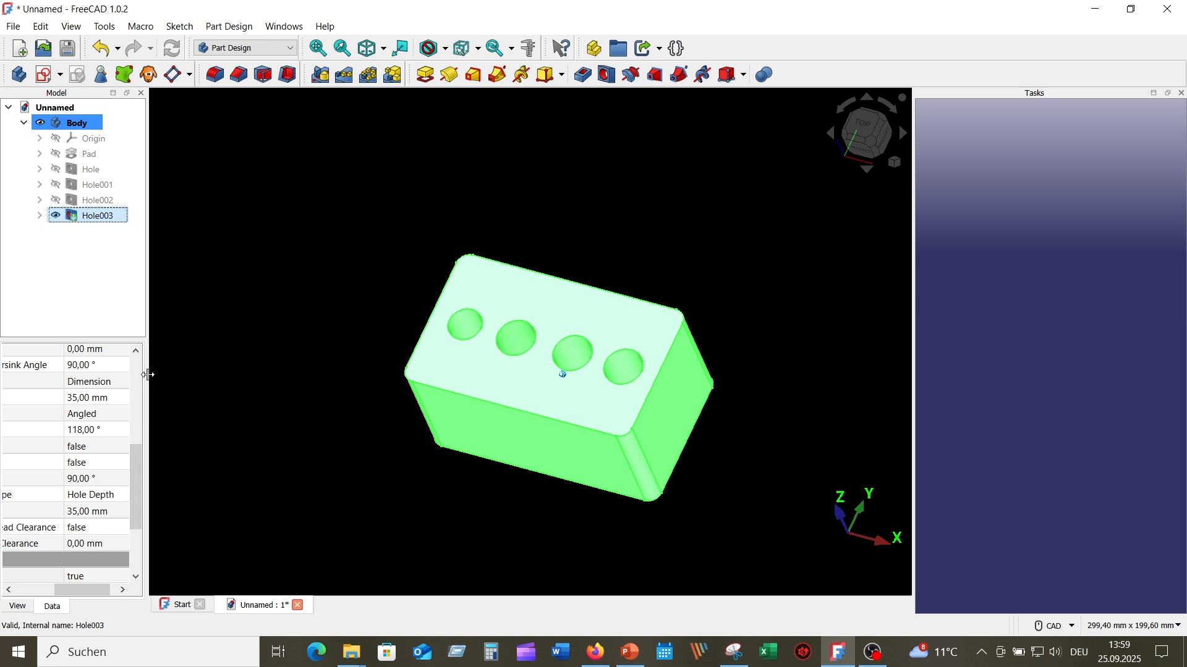
pyautogui.moveTo(148, 375); pyautogui.dragTo(258, 392)
pyautogui.scroll(-2, 162, 479)
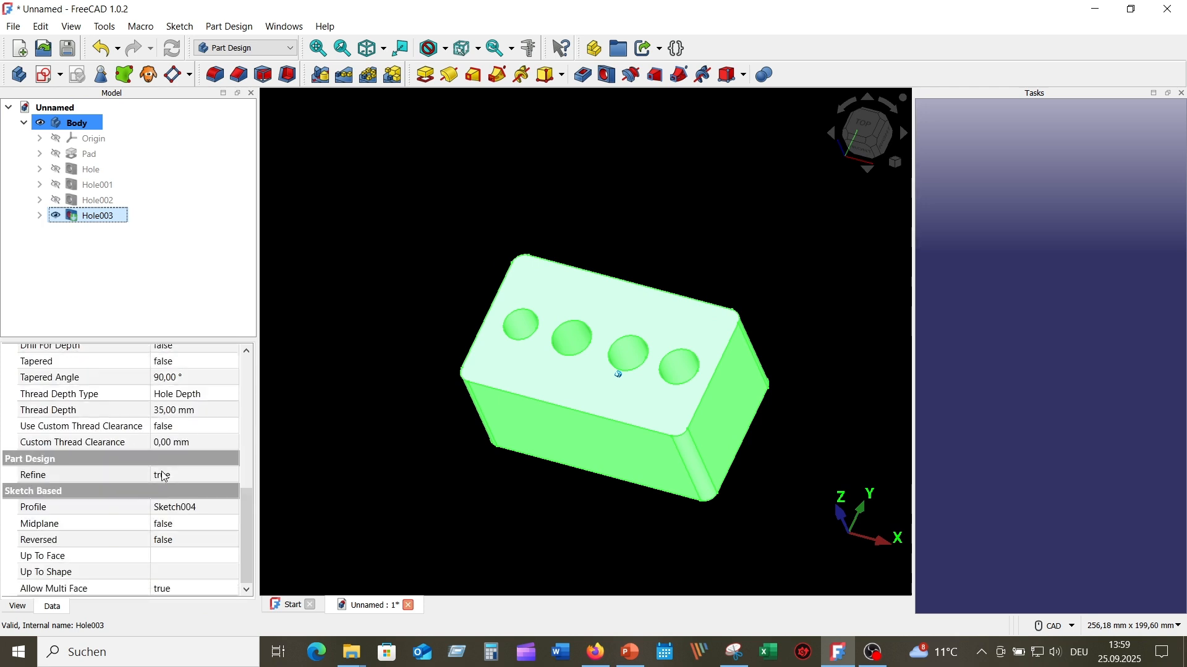
pyautogui.click(205, 477)
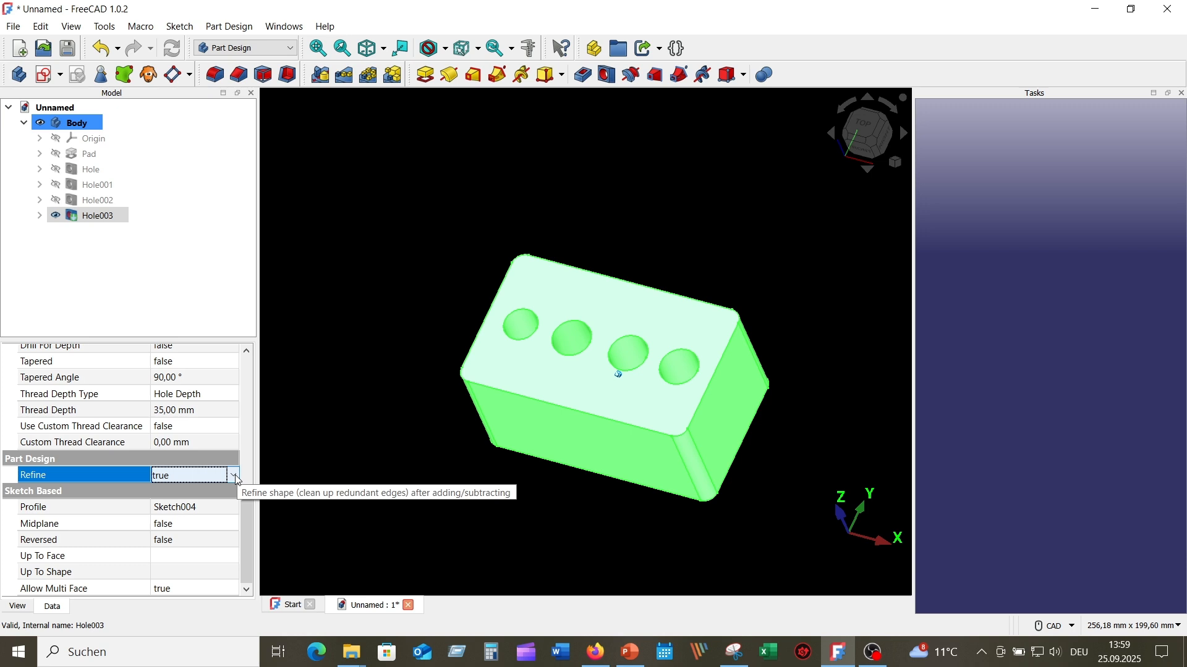
pyautogui.click(235, 476)
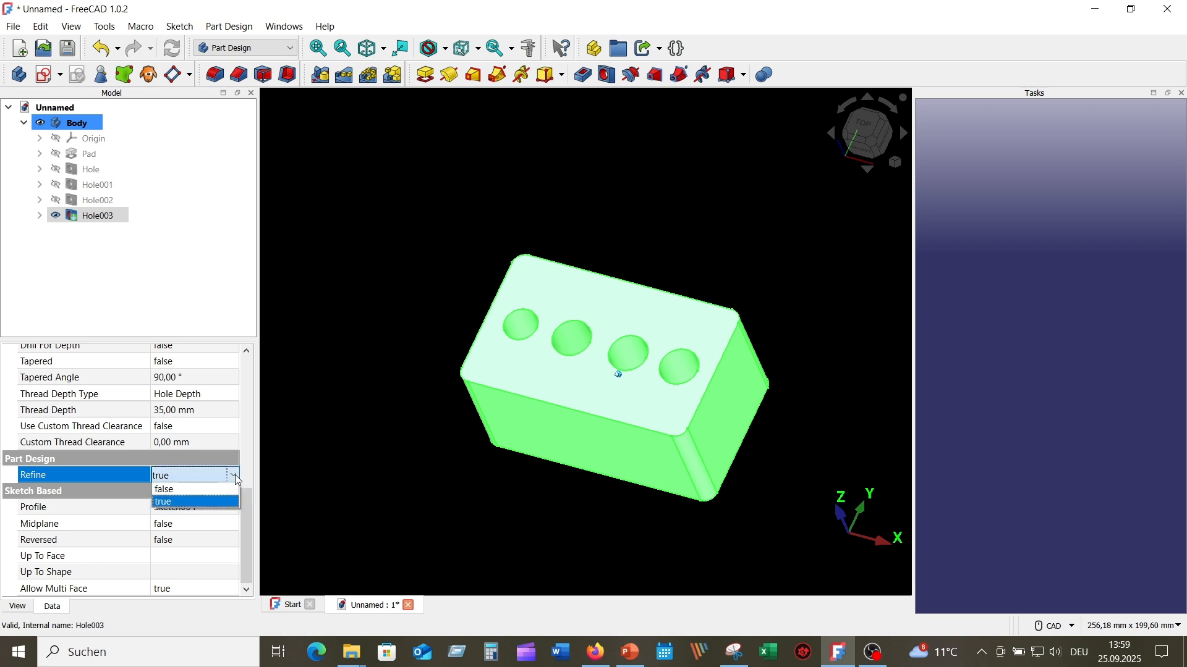
pyautogui.click(209, 493)
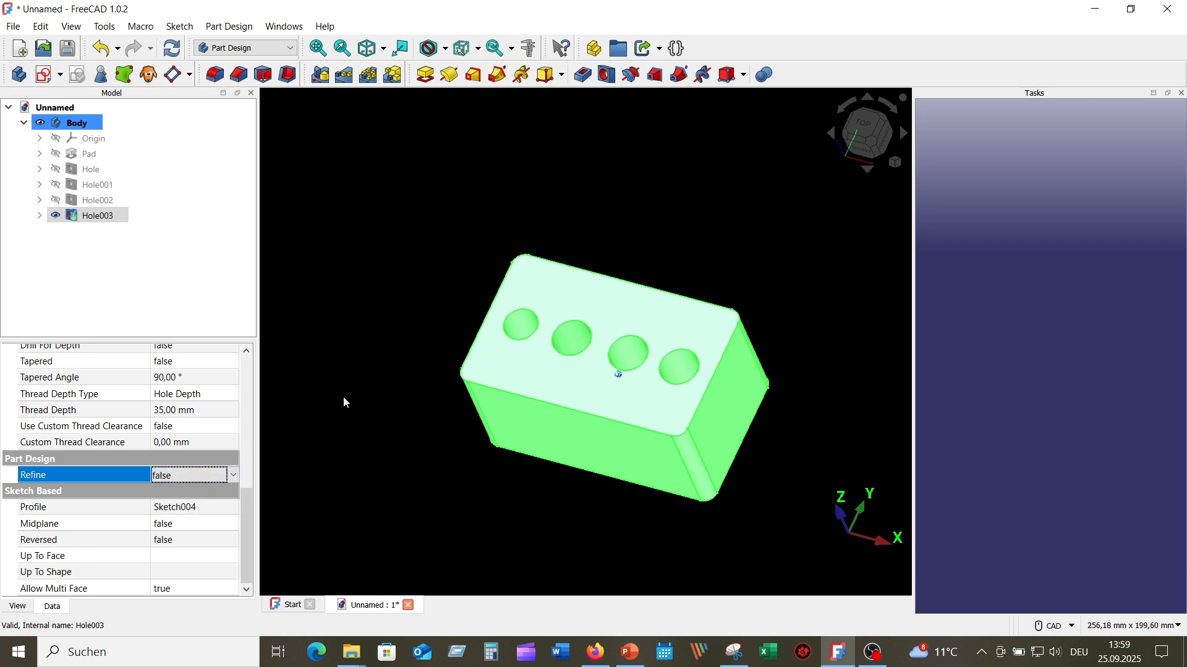
pyautogui.click(243, 287)
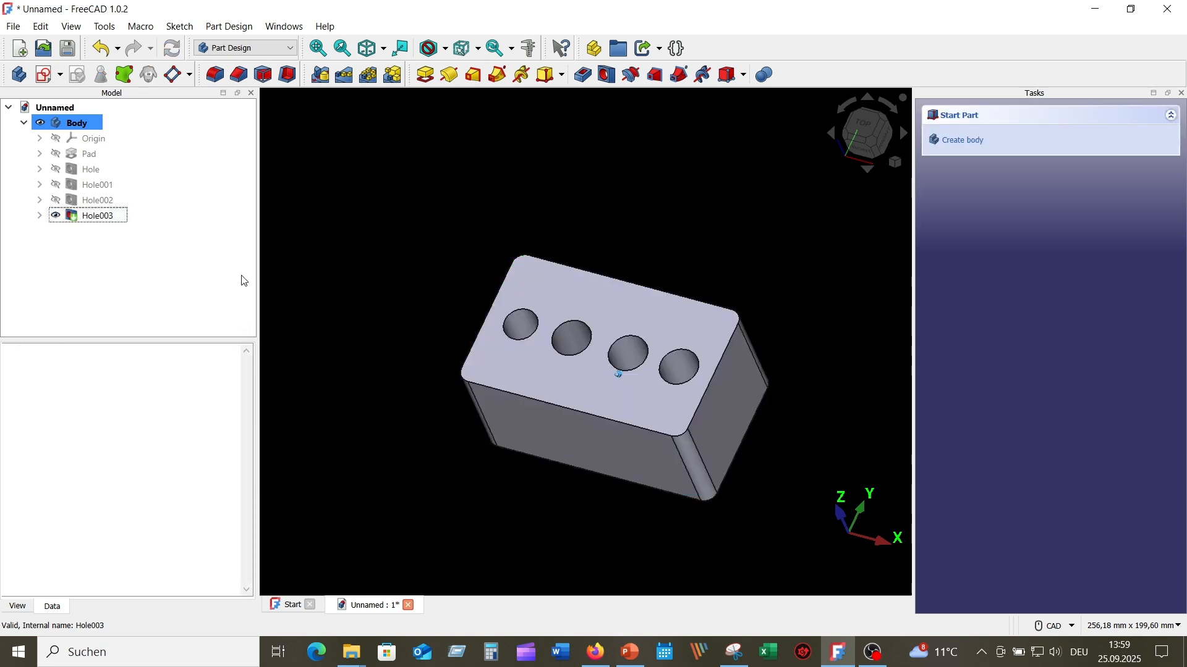
# Set the threaded hole's Model Thread property to true so the thread geometry is generated.
pyautogui.click(119, 217)
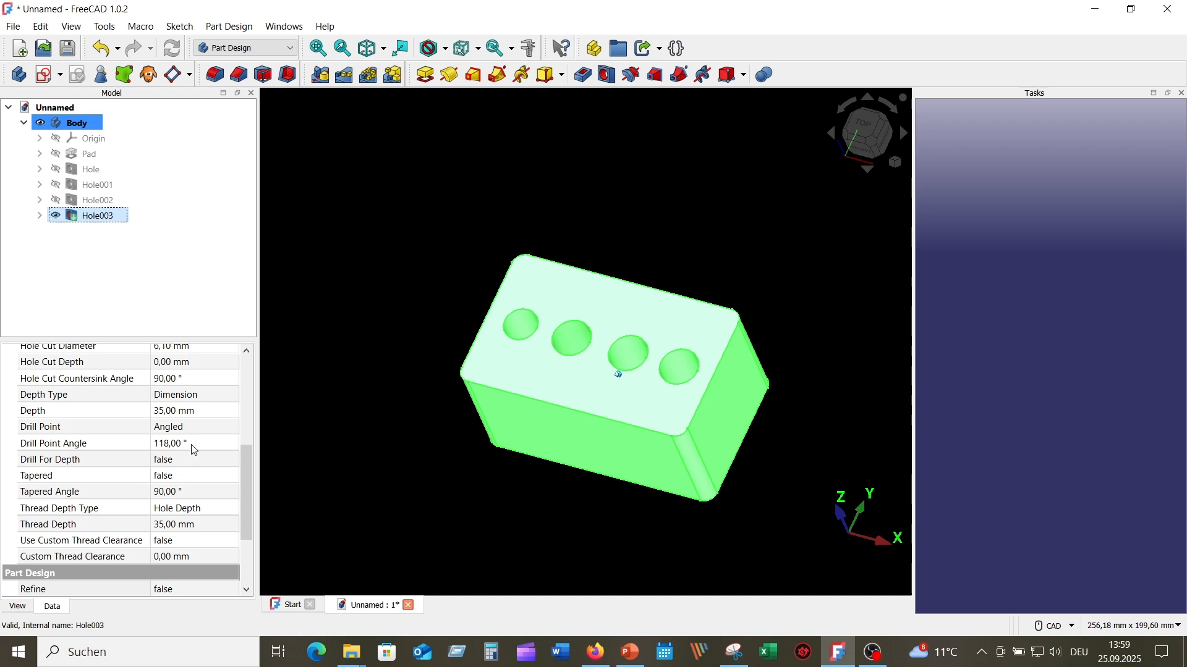
pyautogui.scroll(2, 194, 450)
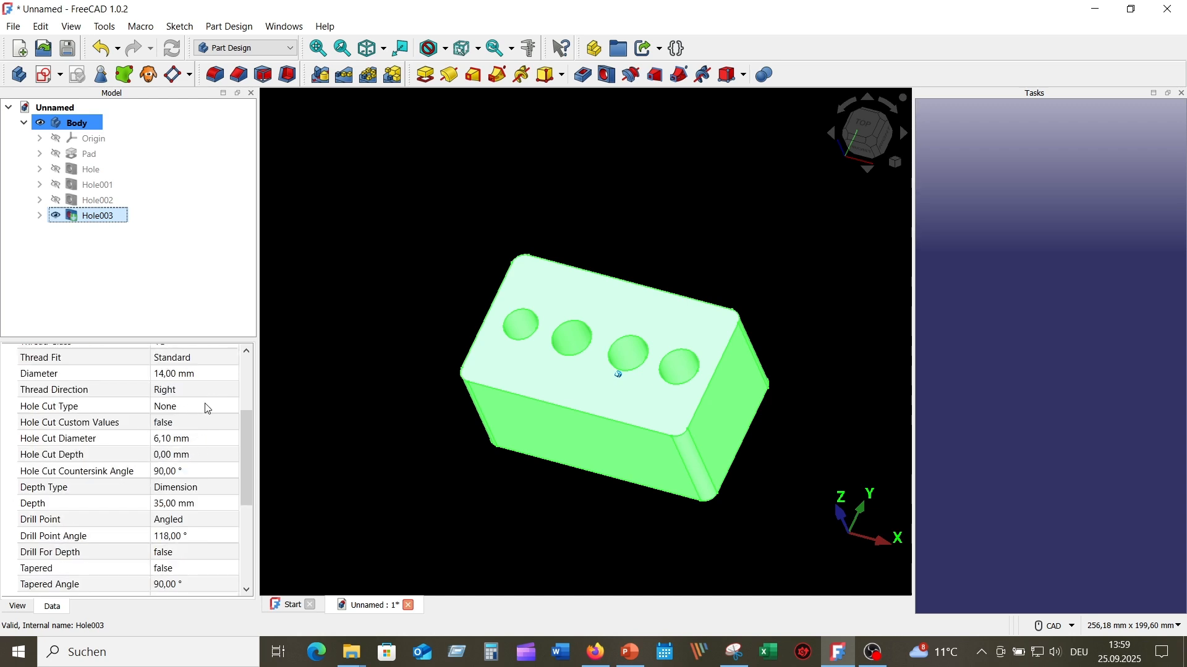
pyautogui.scroll(2, 197, 432)
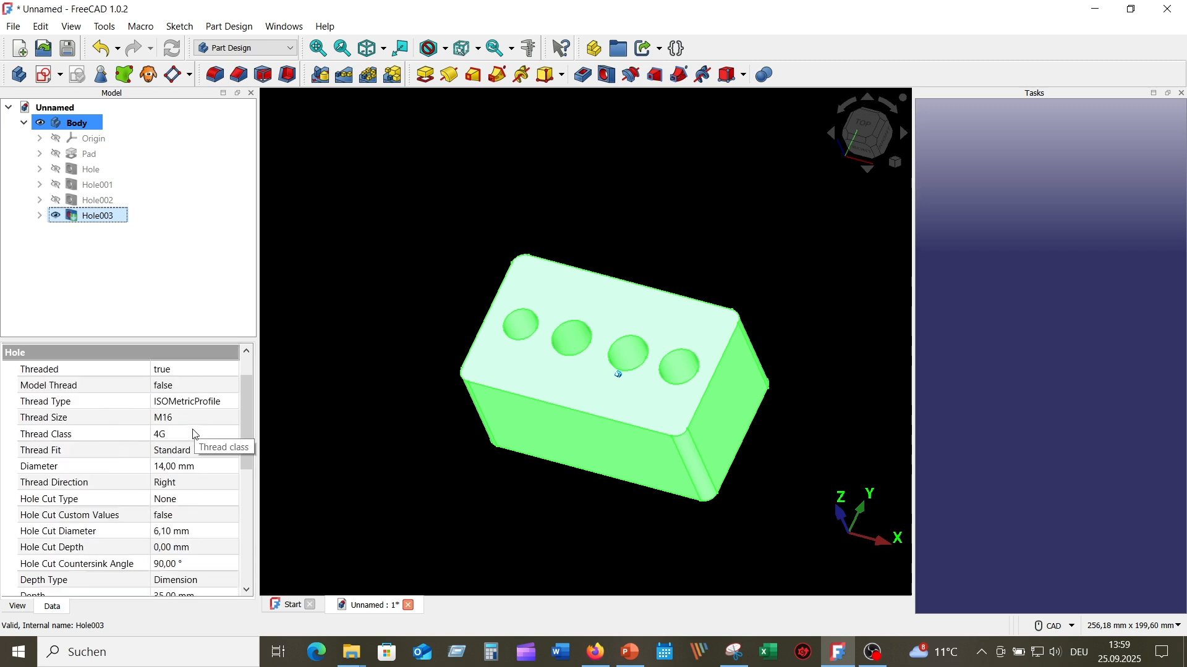
pyautogui.click(214, 391)
pyautogui.click(213, 390)
pyautogui.click(214, 387)
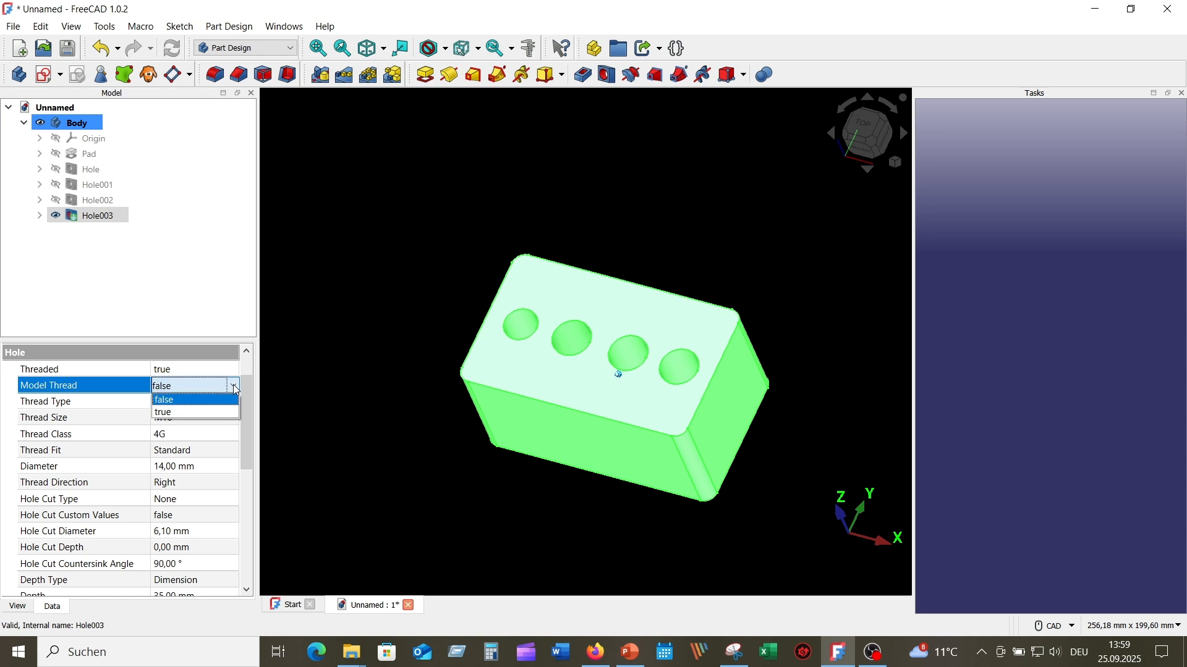
pyautogui.click(212, 413)
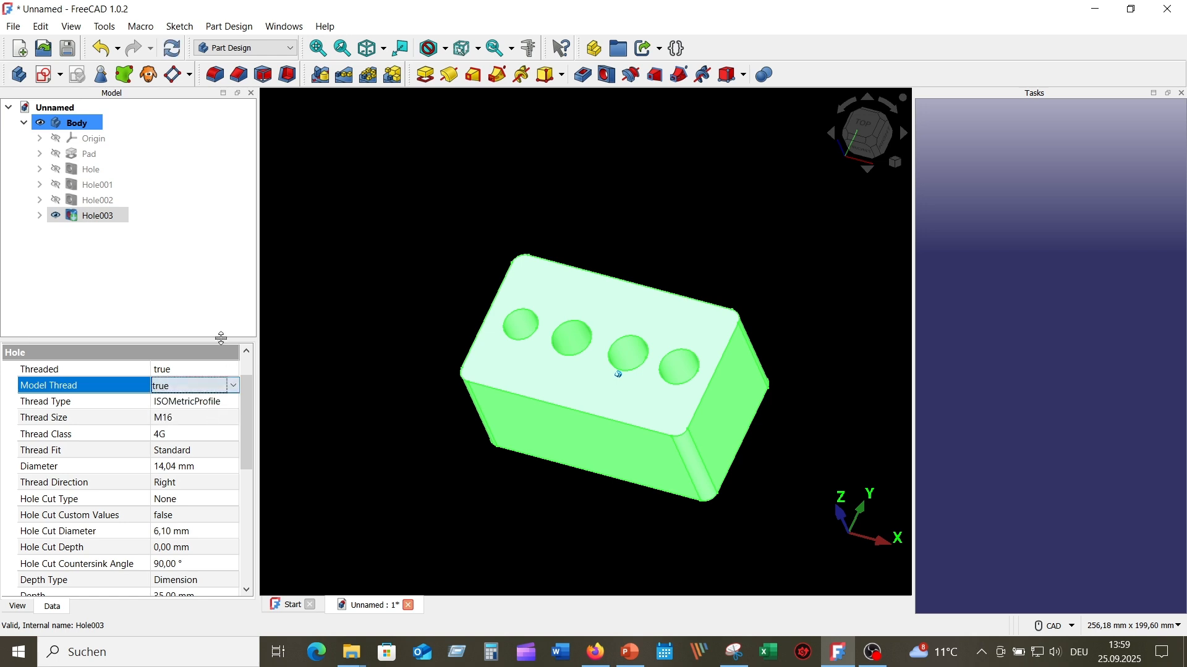
pyautogui.click(215, 296)
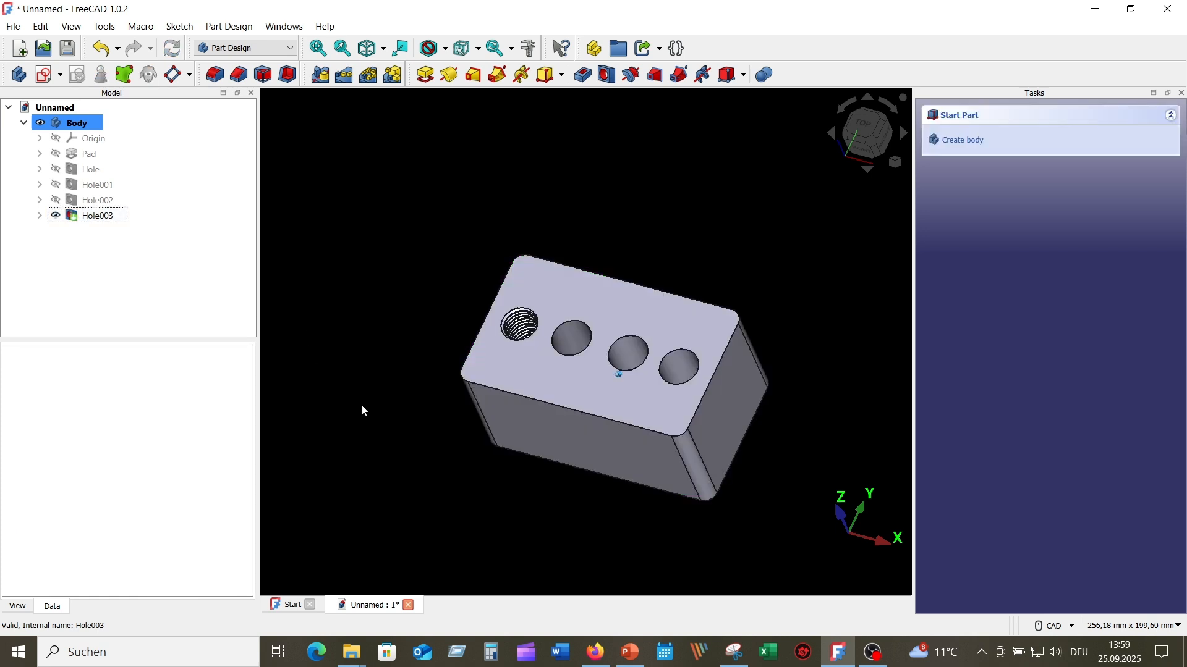
# Create a persistent section cut through the block along Y at offset 0 to examine the four hole profiles.
pyautogui.scroll(3, 437, 457)
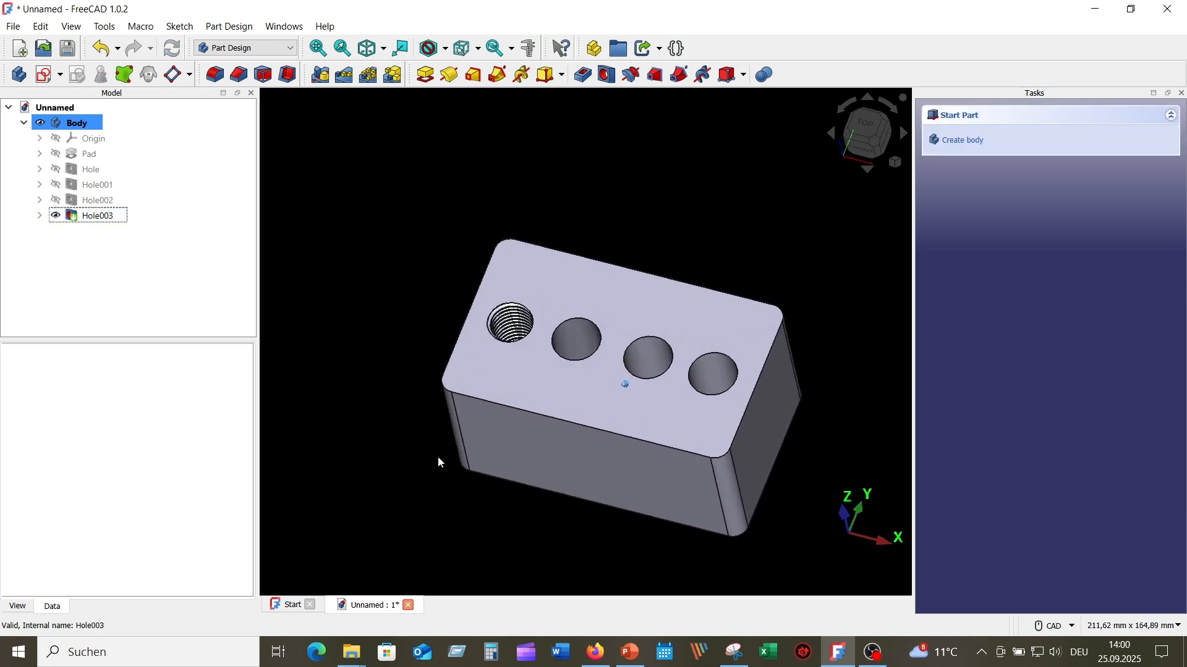
pyautogui.scroll(-1, 437, 457)
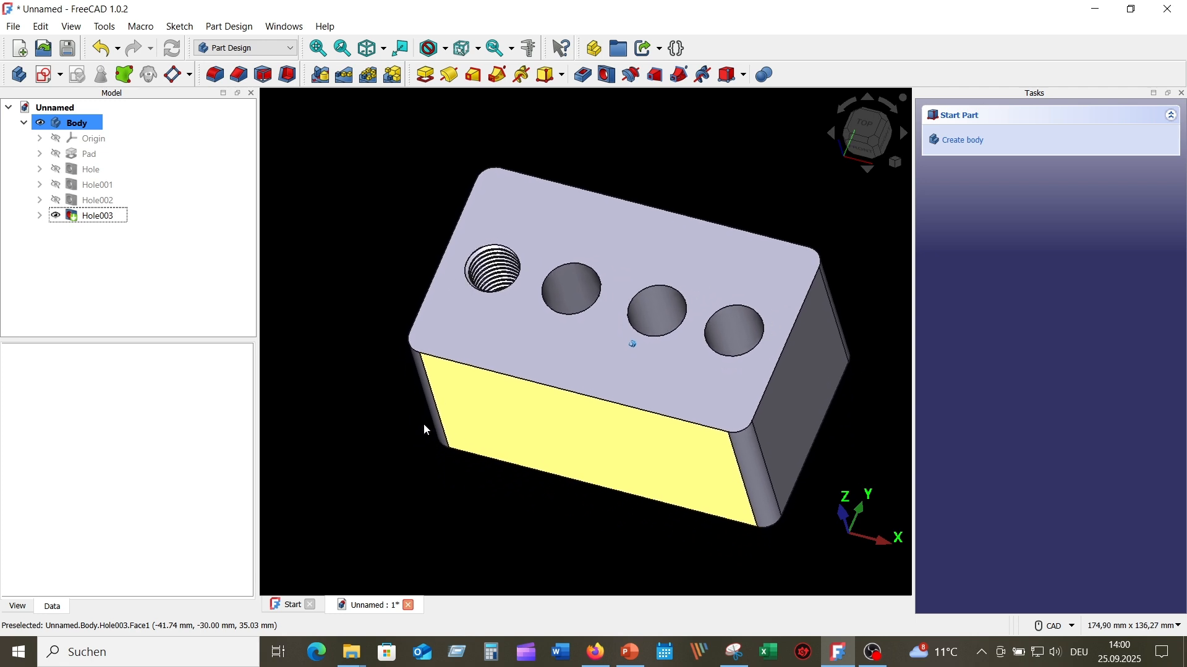
pyautogui.moveTo(424, 424); pyautogui.dragTo(423, 425, button='middle')
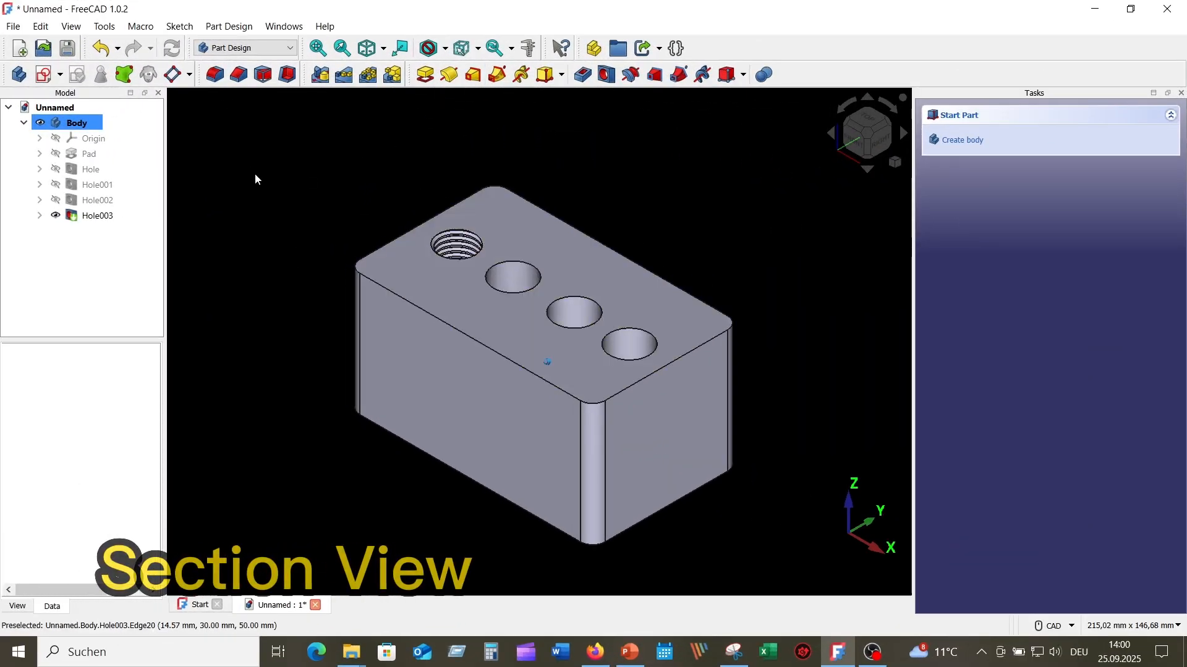
pyautogui.click(73, 27)
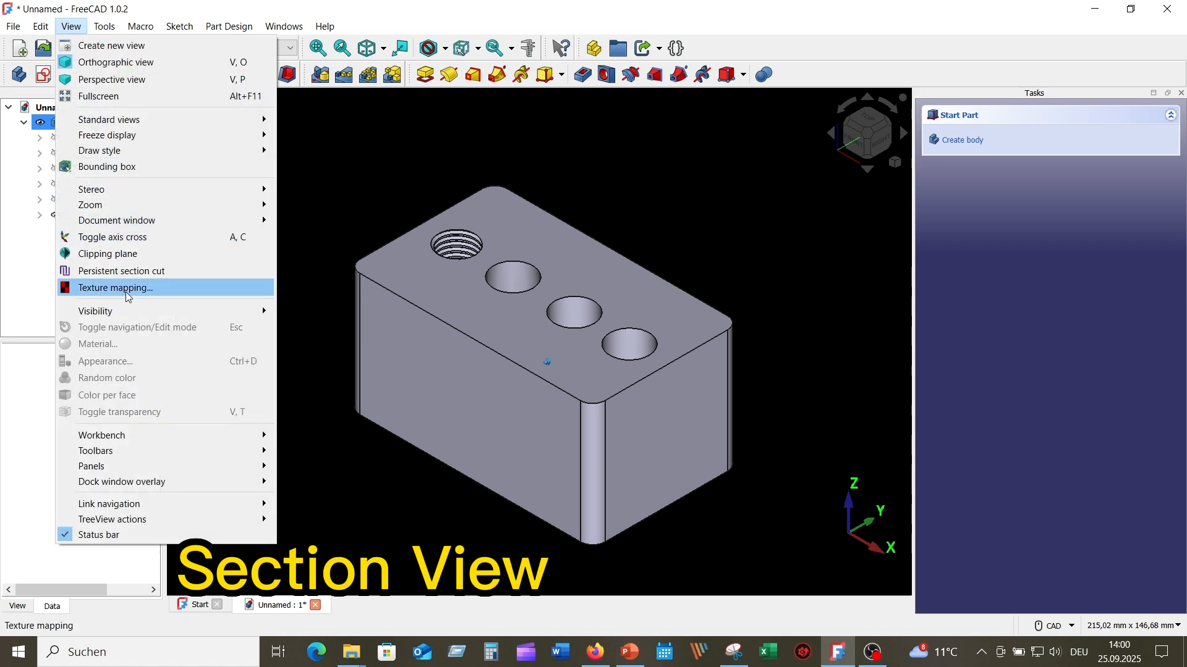
pyautogui.click(137, 277)
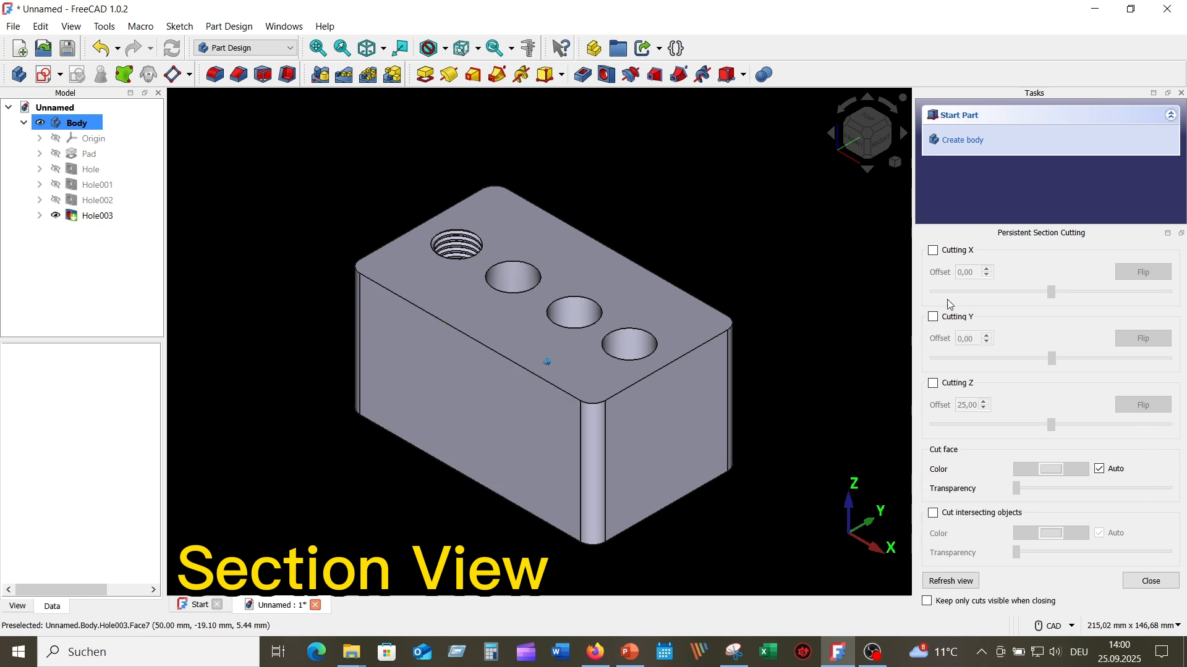
pyautogui.click(935, 319)
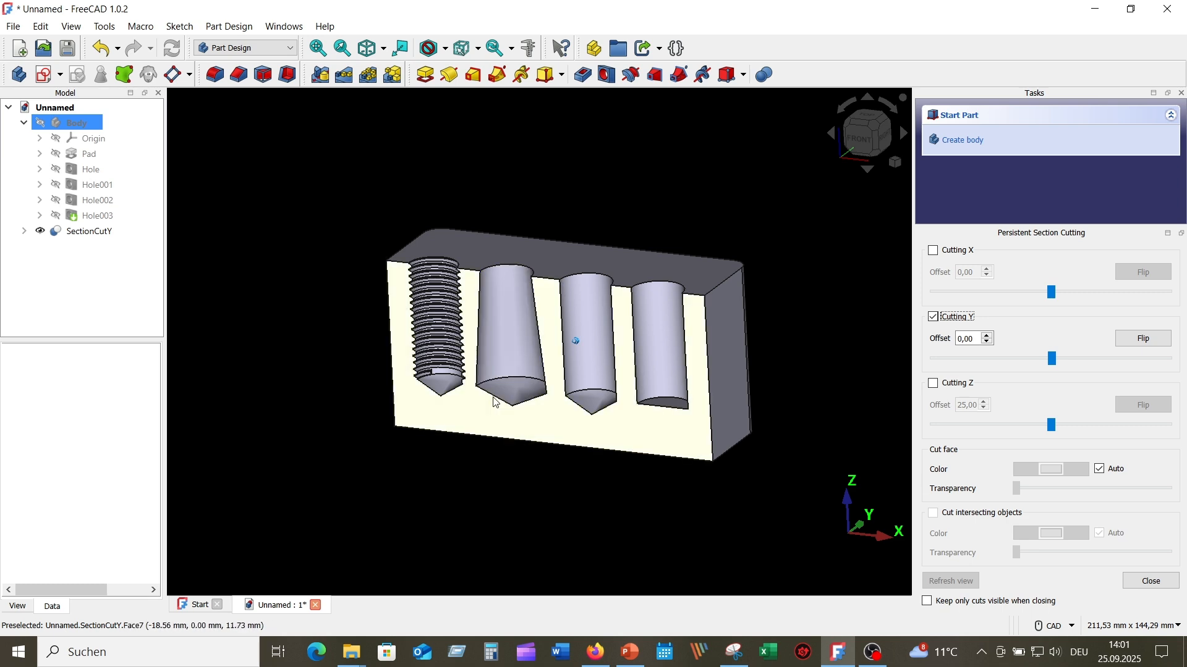
pyautogui.moveTo(518, 357); pyautogui.dragTo(519, 378, button='middle')
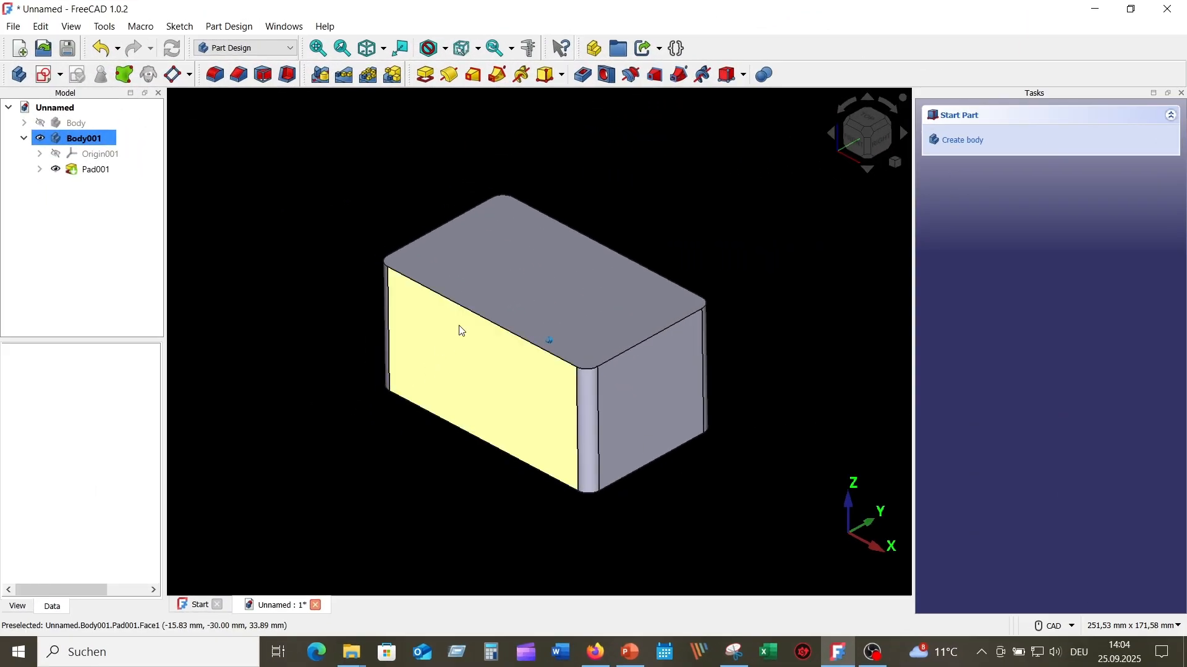
# Start a sketch on the new block's top face and draw a 12 mm circle on the horizontal axis near the block's negative-X end.
pyautogui.click(474, 283)
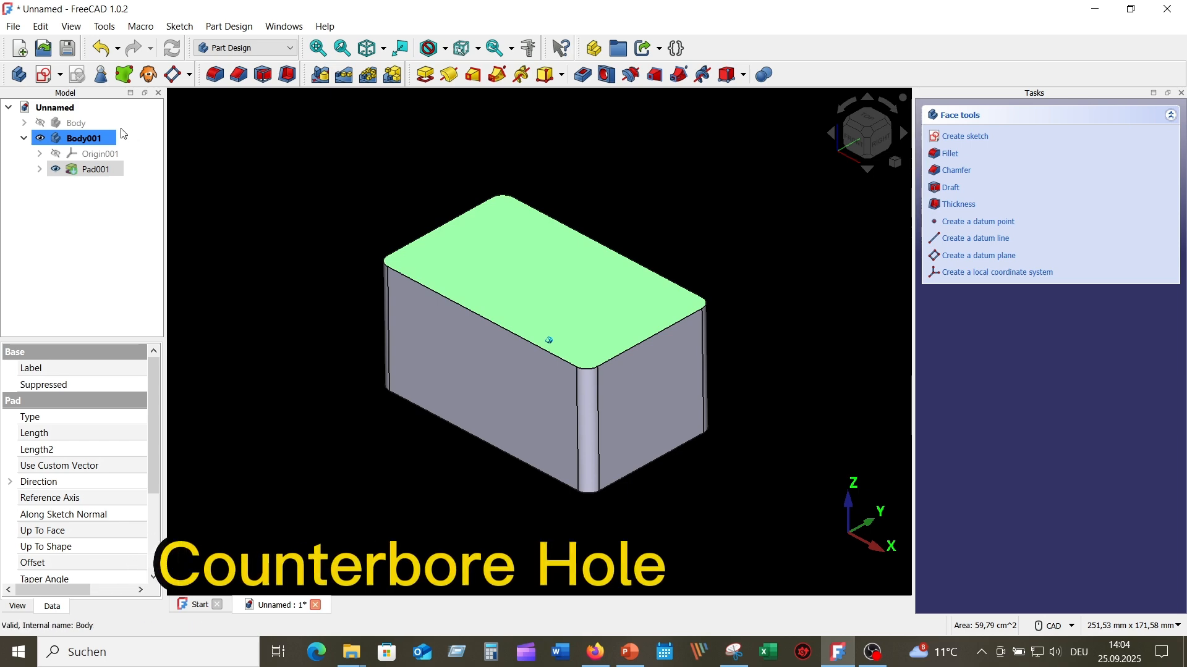
pyautogui.click(48, 76)
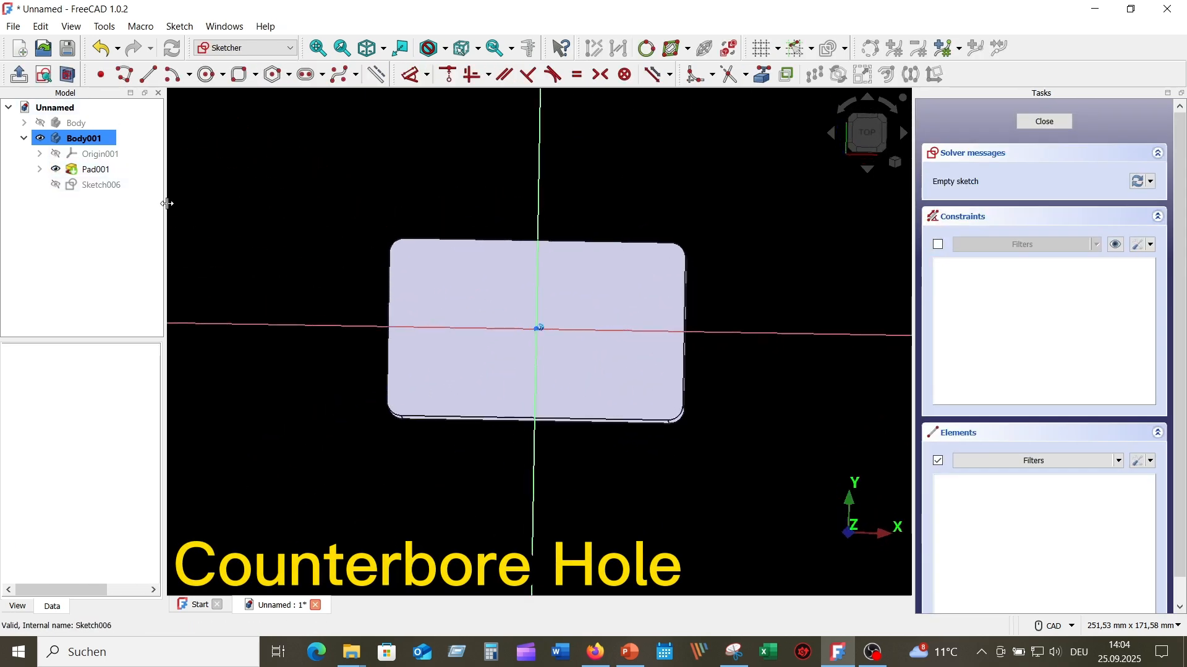
pyautogui.click(207, 74)
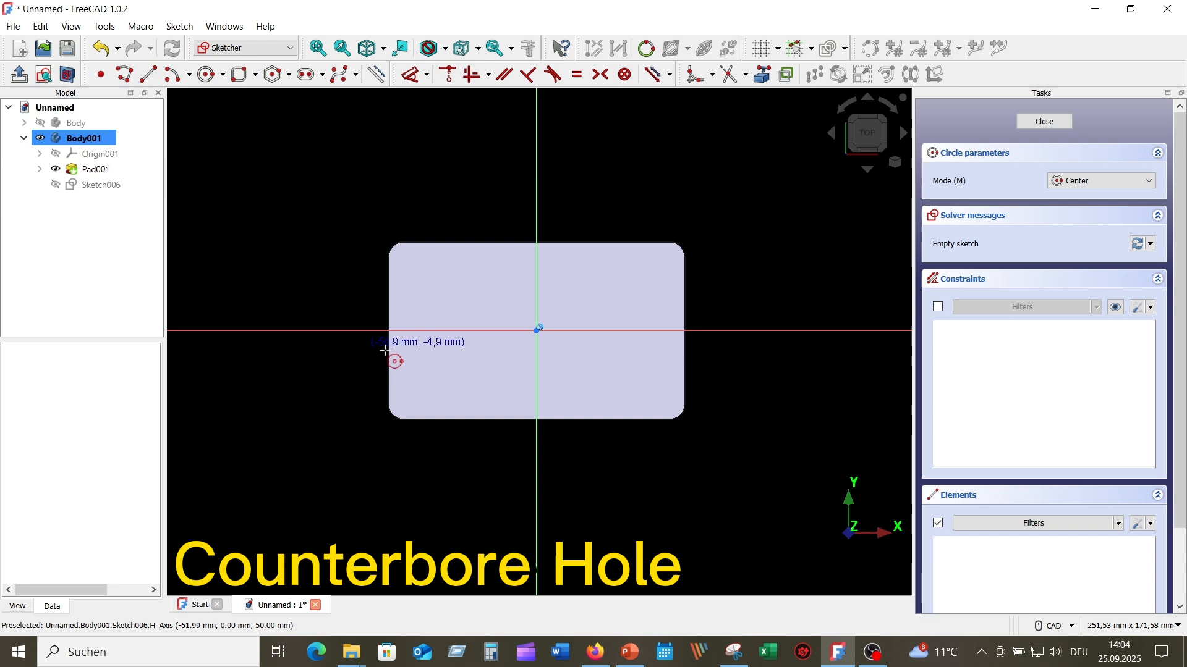
pyautogui.click(426, 331)
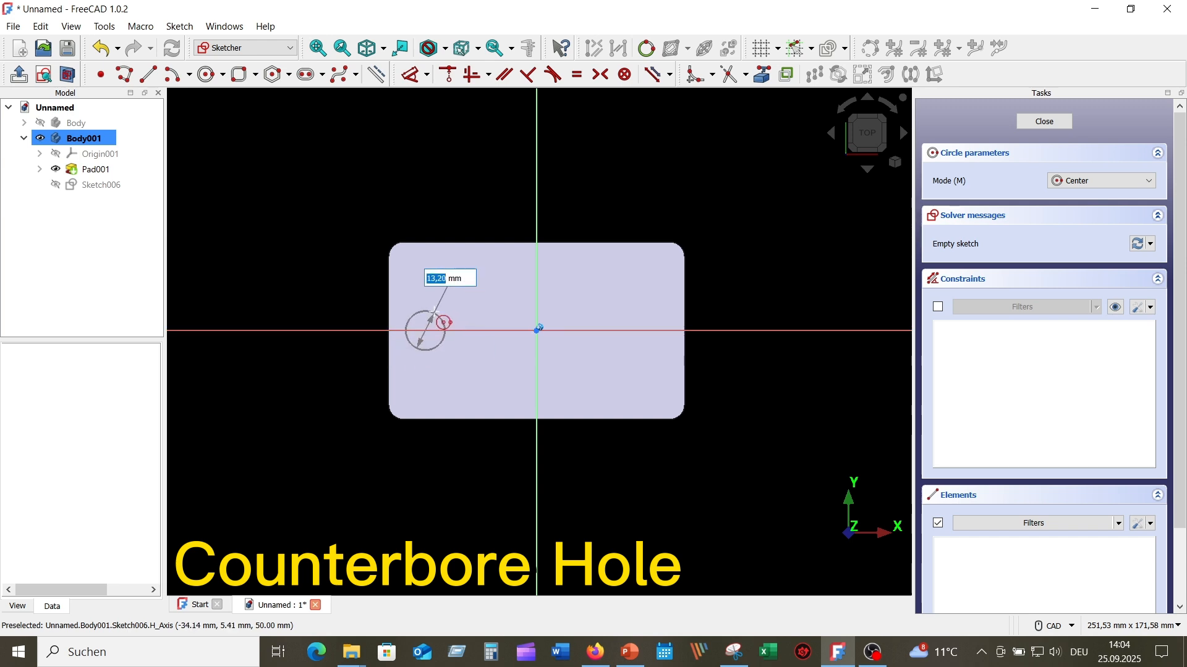
pyautogui.write('12')
pyautogui.press('Return')
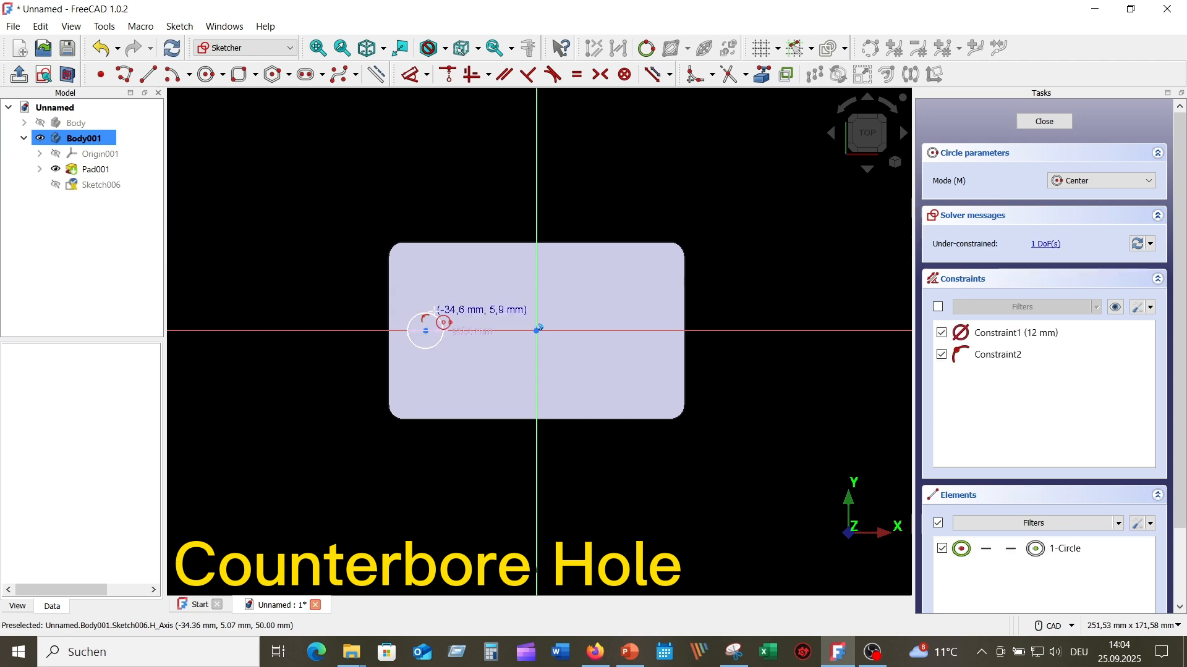
# Constrain the 12 mm circle's centre 30 mm horizontally from the vertical axis and finish the sketch.
pyautogui.rightClick(473, 136)
pyautogui.click(411, 74)
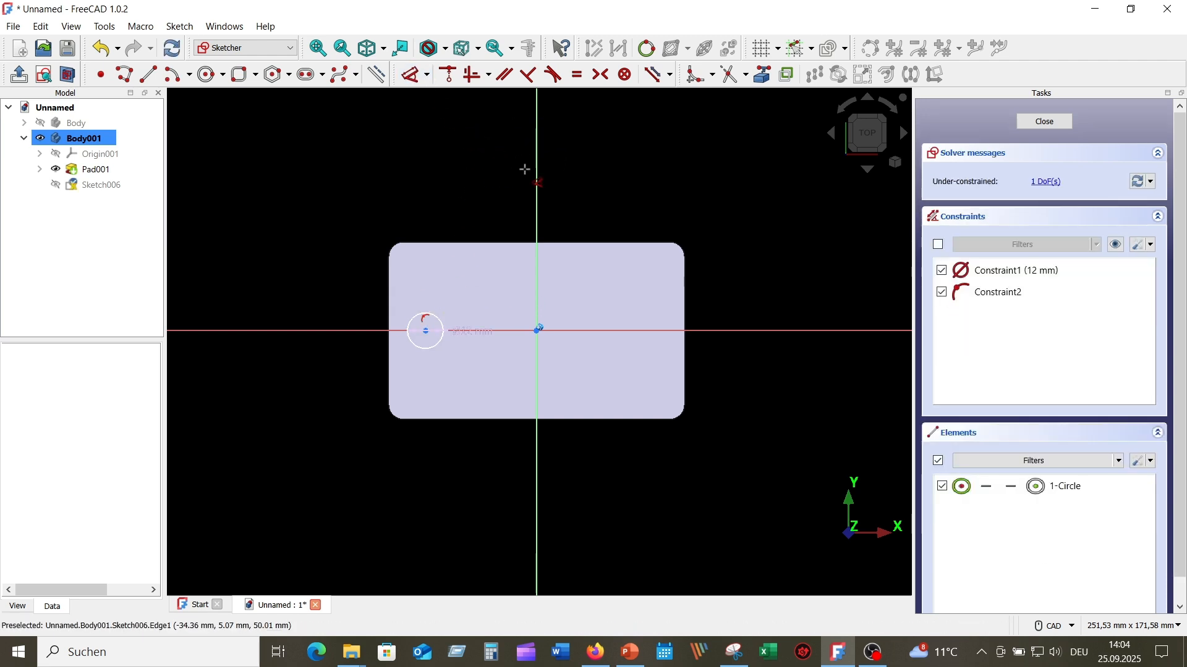
pyautogui.click(537, 175)
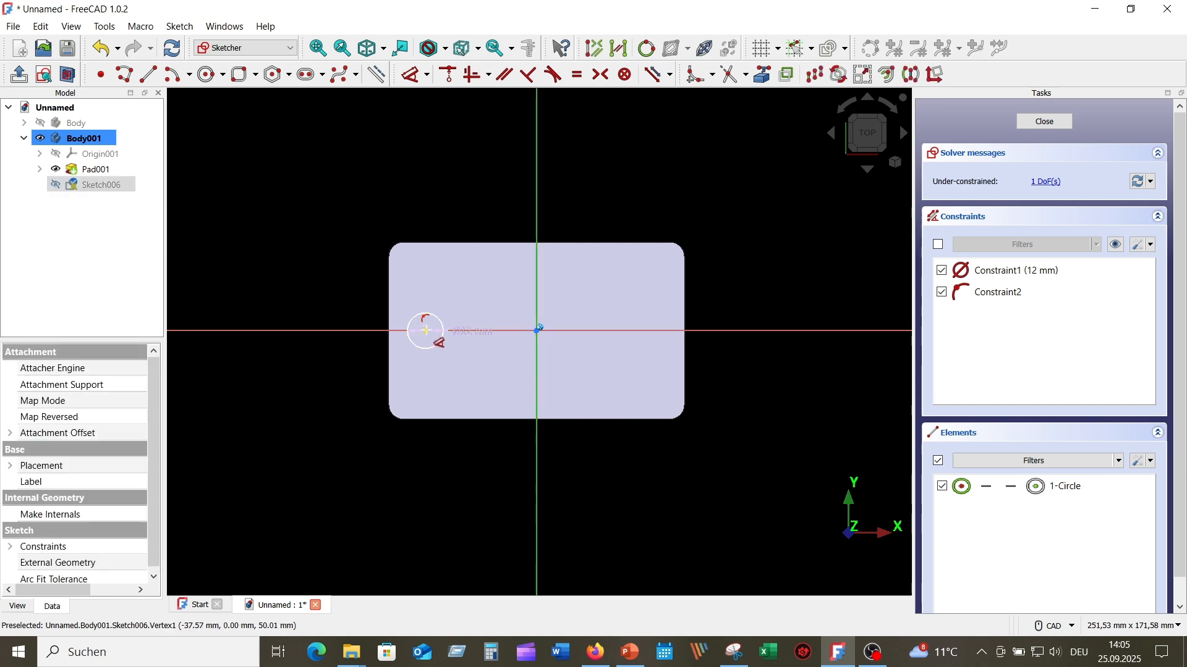
pyautogui.click(427, 334)
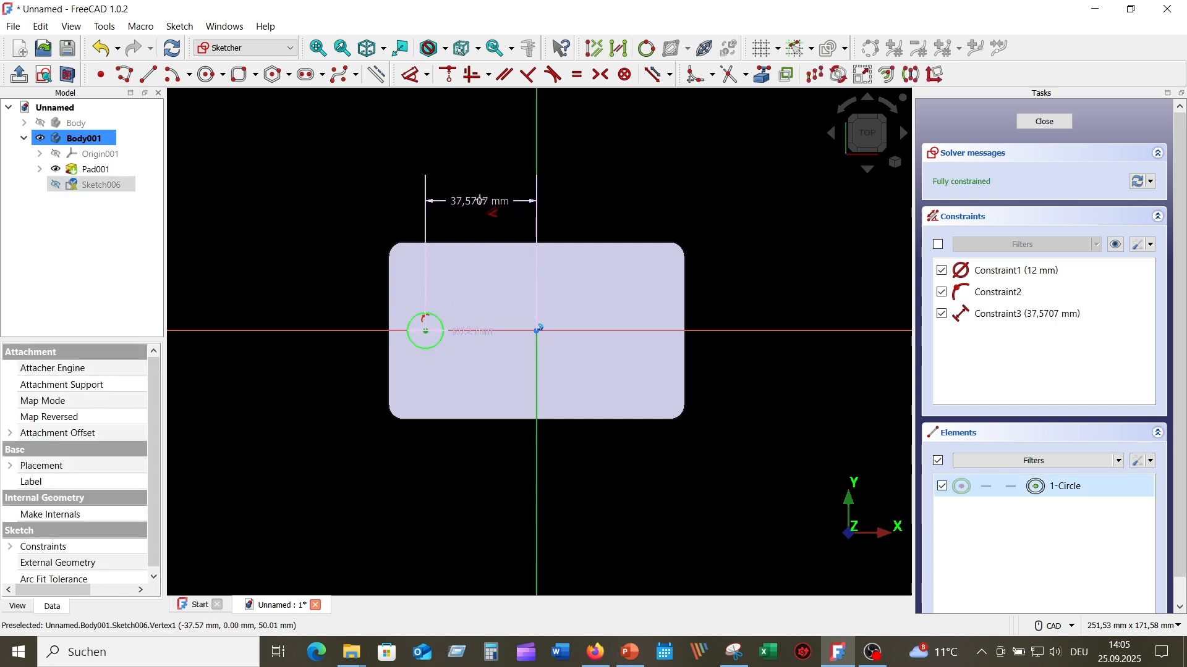
pyautogui.click(480, 201)
pyautogui.write('3')
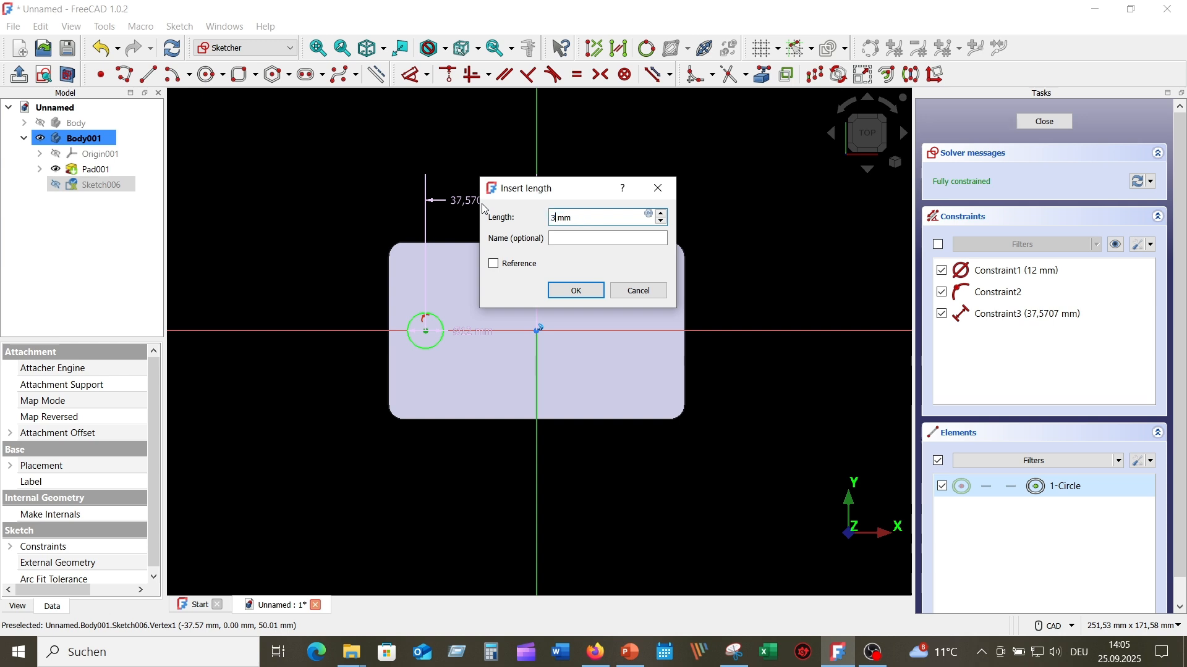
pyautogui.write('0')
pyautogui.press('Return')
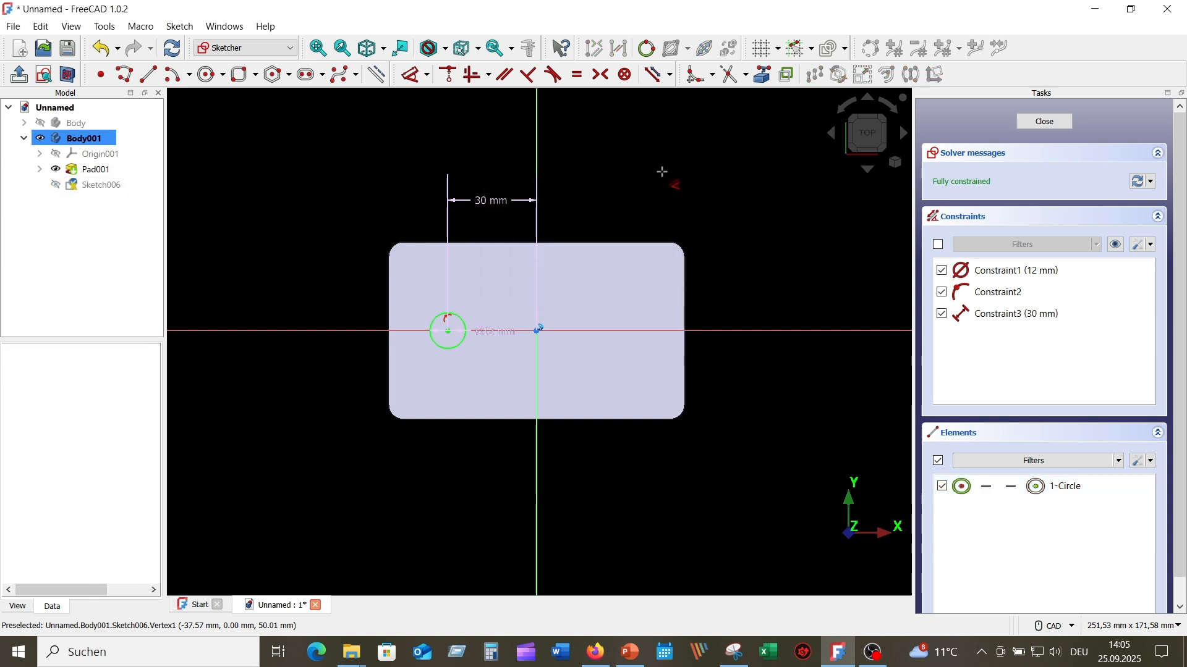
pyautogui.press('Escape')
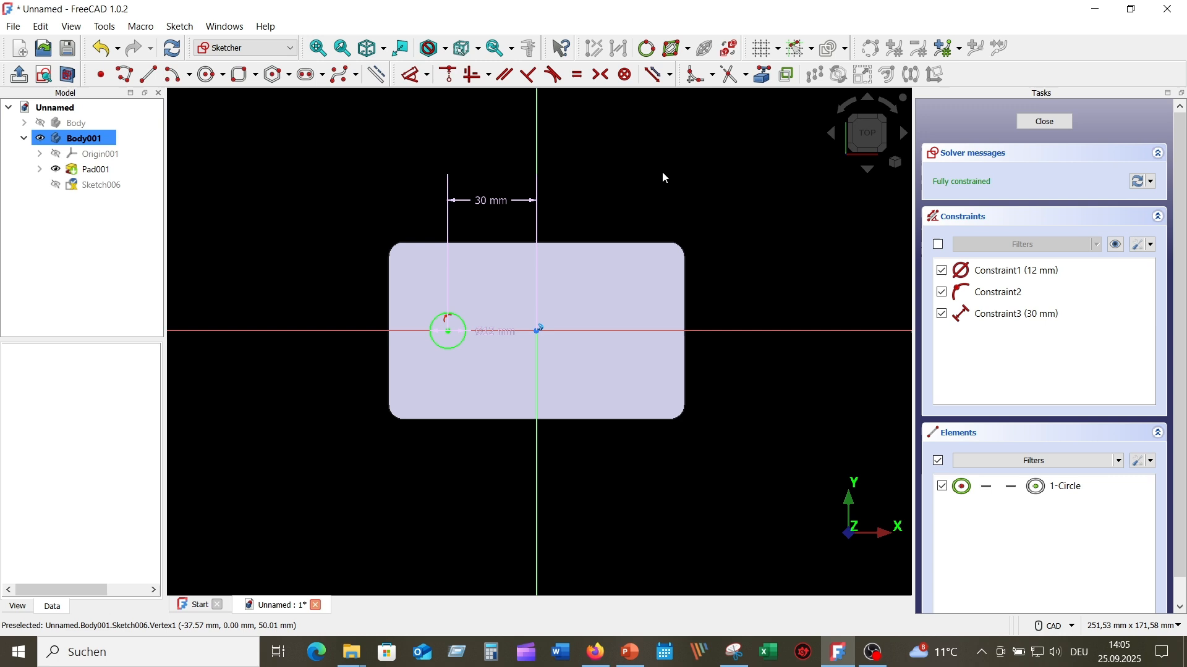
pyautogui.click(1046, 122)
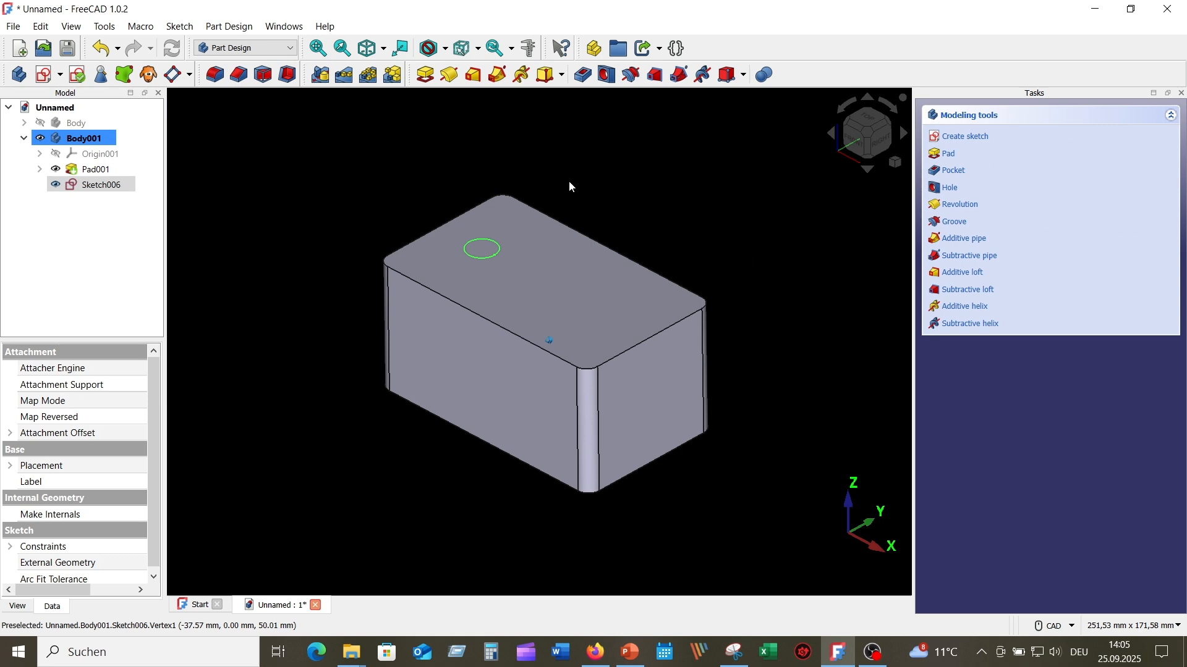
# Create a Hole feature from the new circle sketch with a 16 mm diameter and 35 mm depth.
pyautogui.click(110, 186)
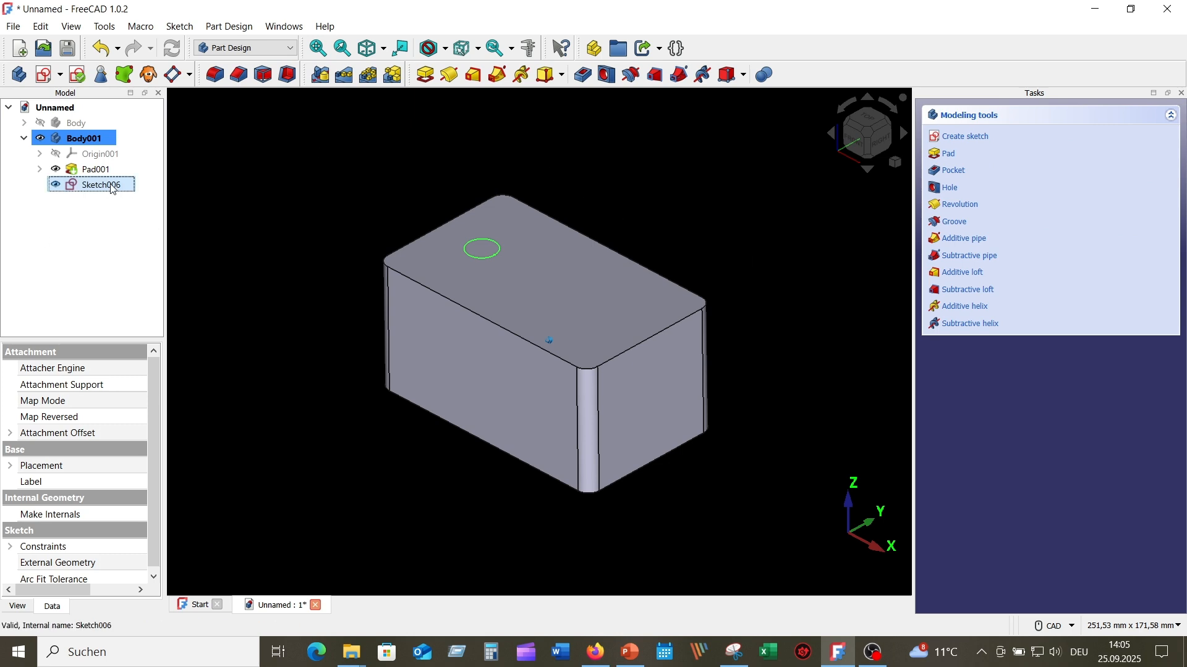
pyautogui.click(607, 75)
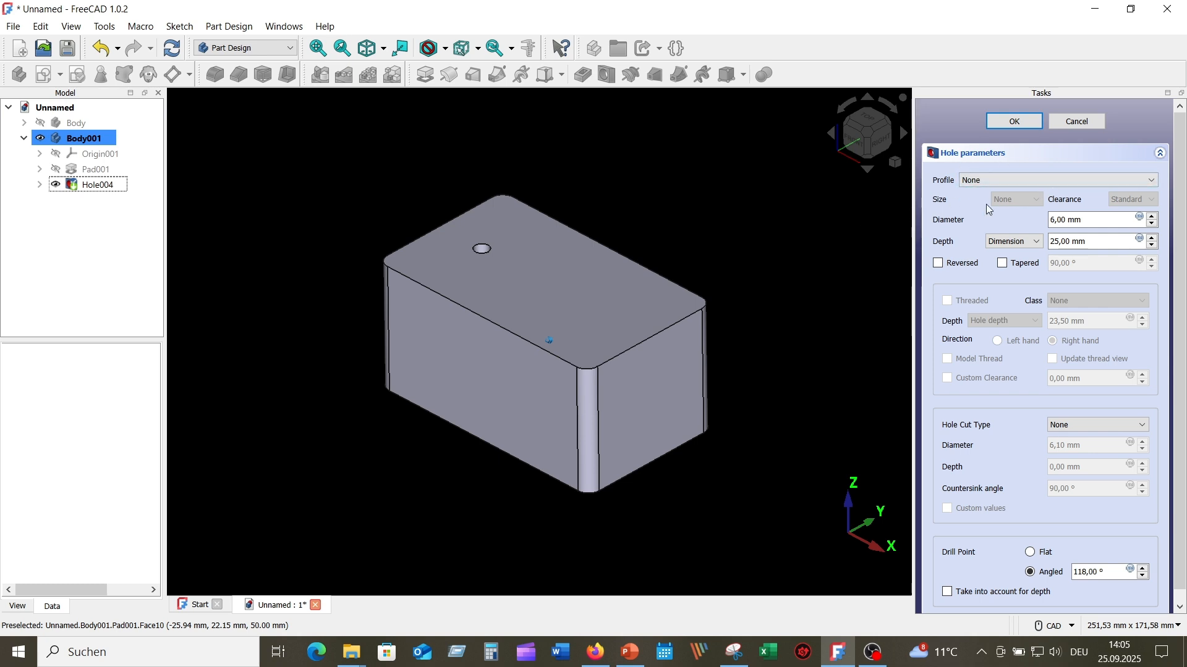
pyautogui.click(1052, 220)
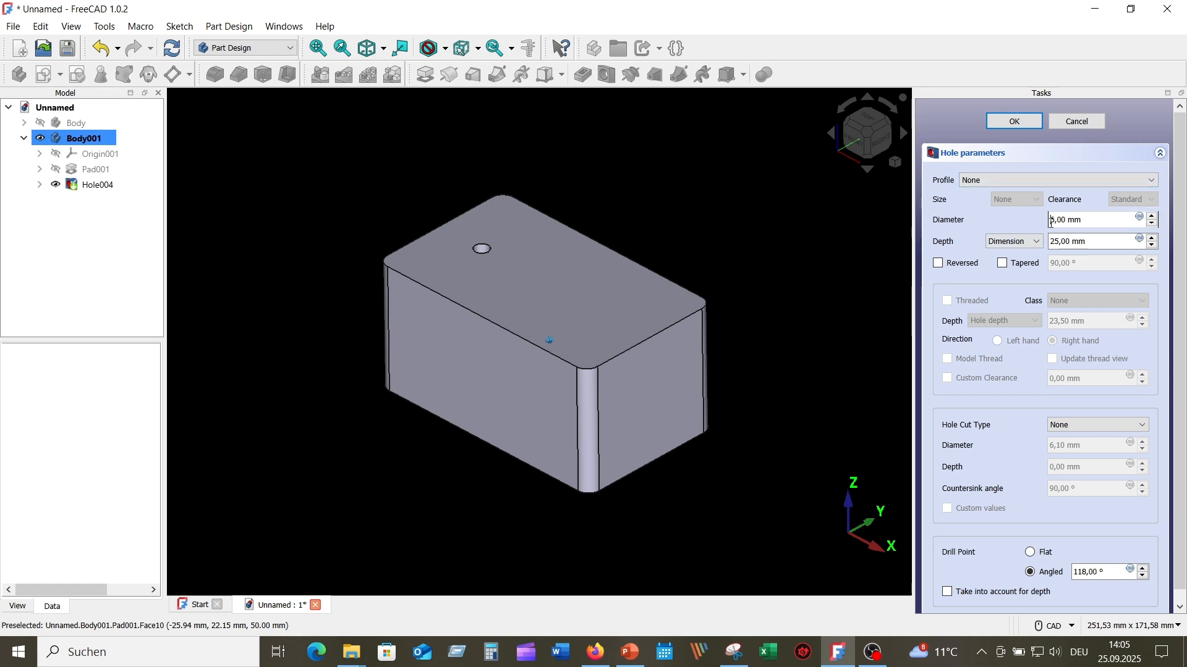
pyautogui.write('1')
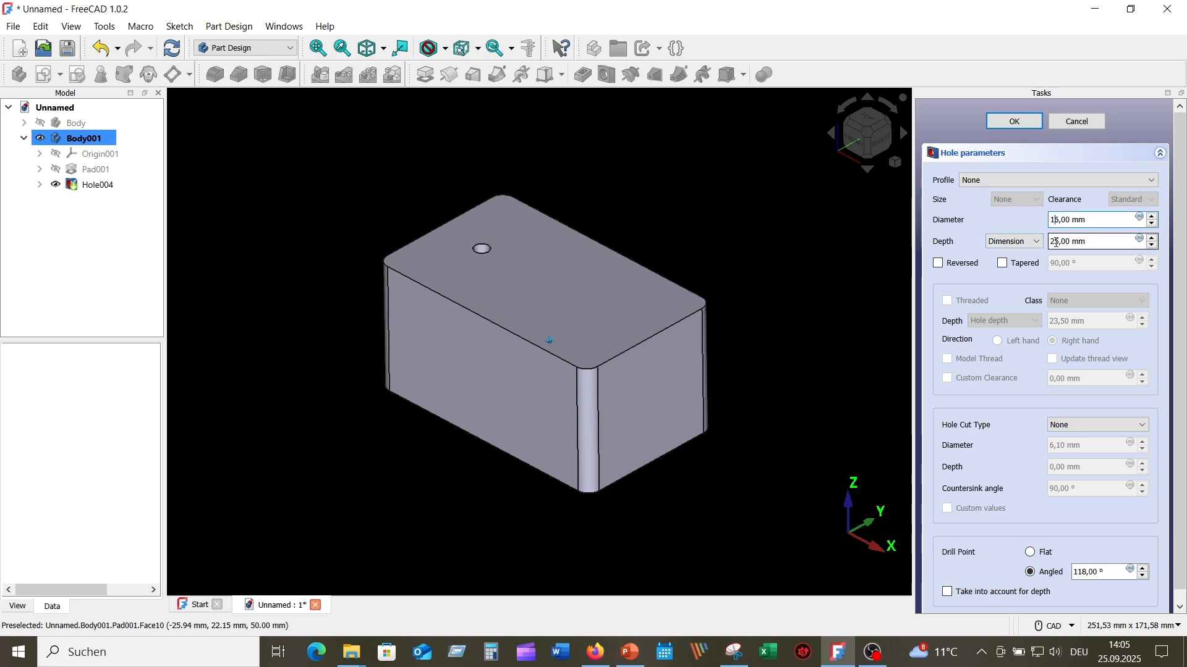
pyautogui.click(1052, 243)
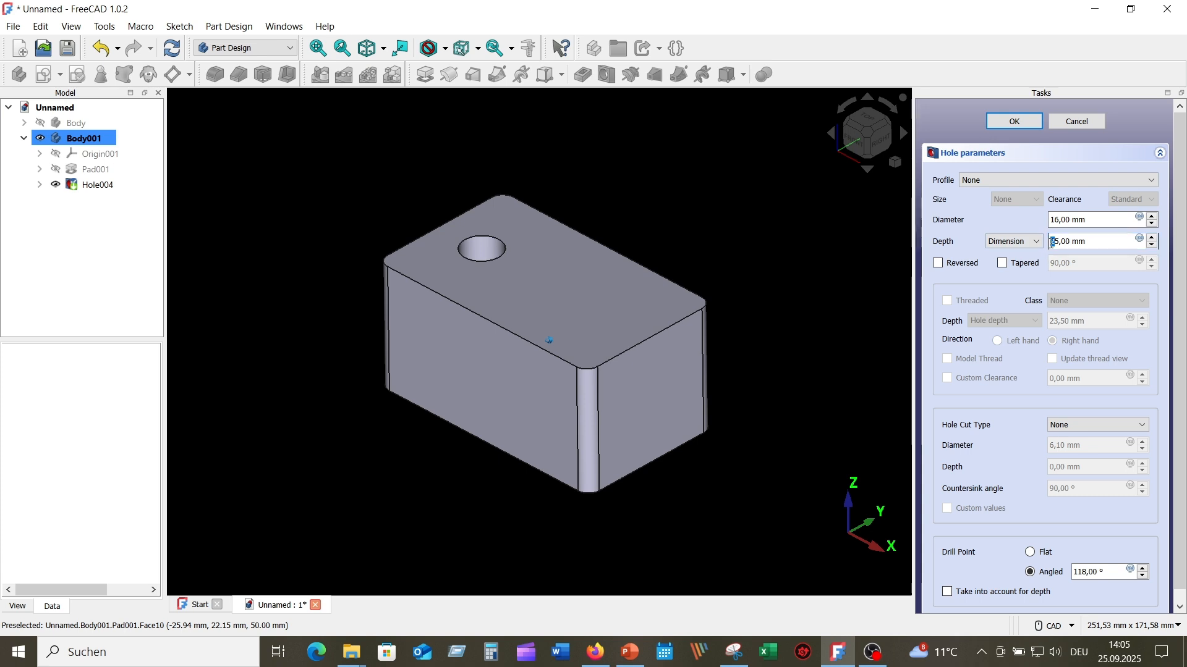
pyautogui.write('3')
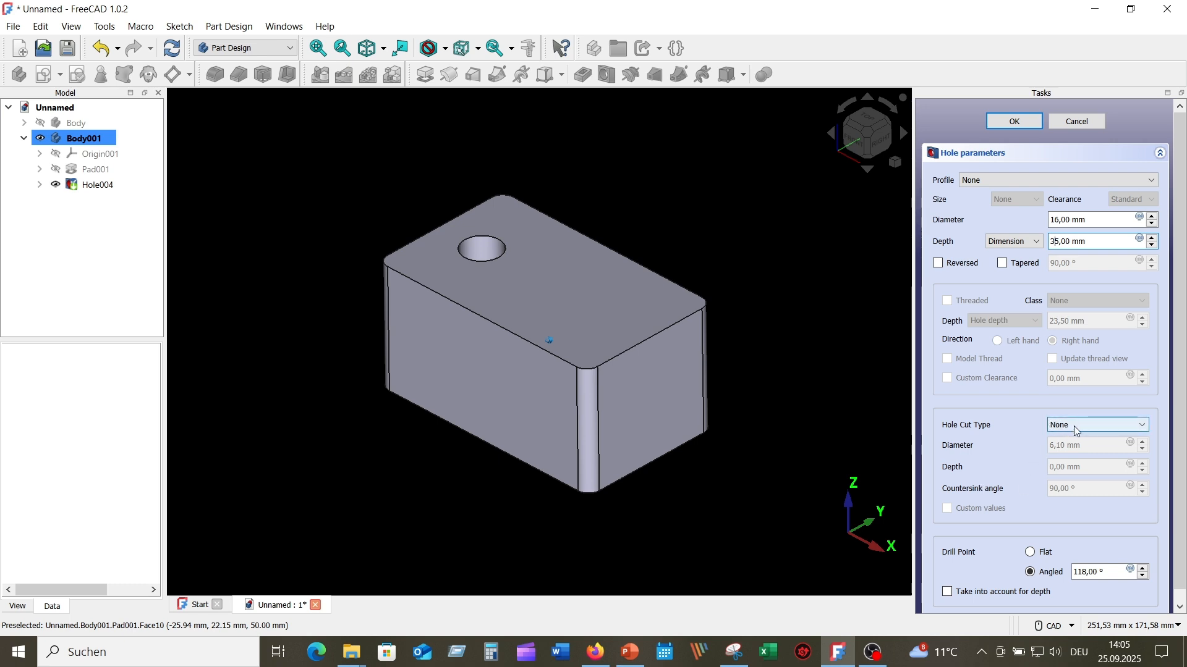
# Set the hole's cut type to Counterbore and its overall depth to 40 mm.
pyautogui.click(1144, 422)
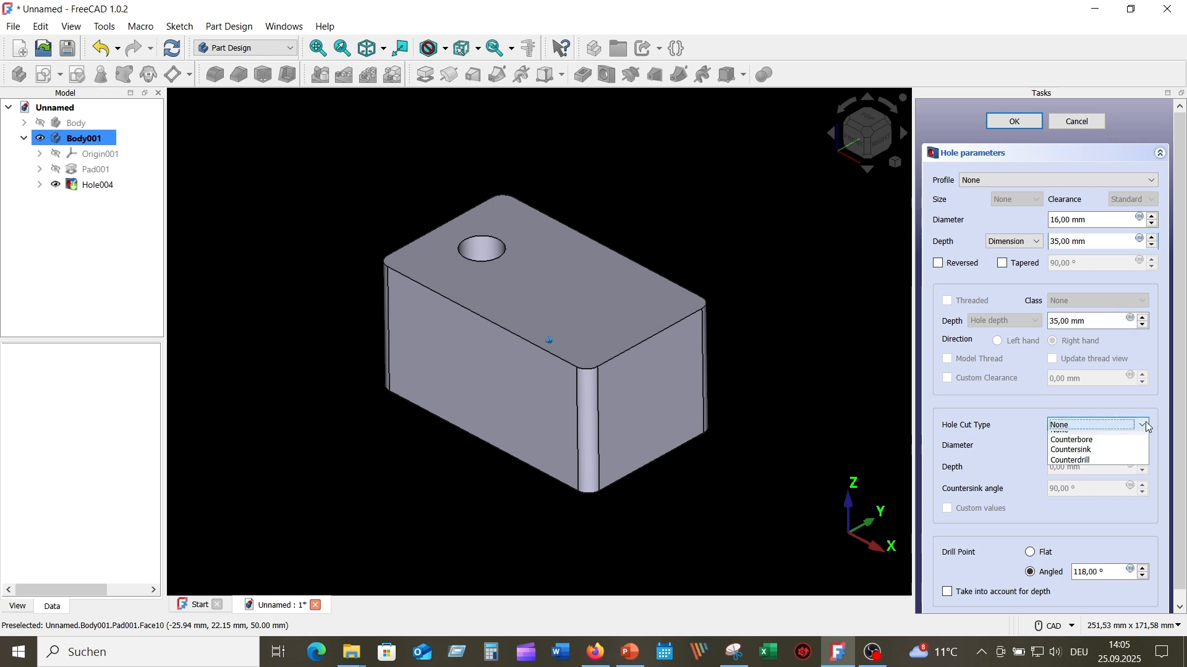
pyautogui.click(1086, 443)
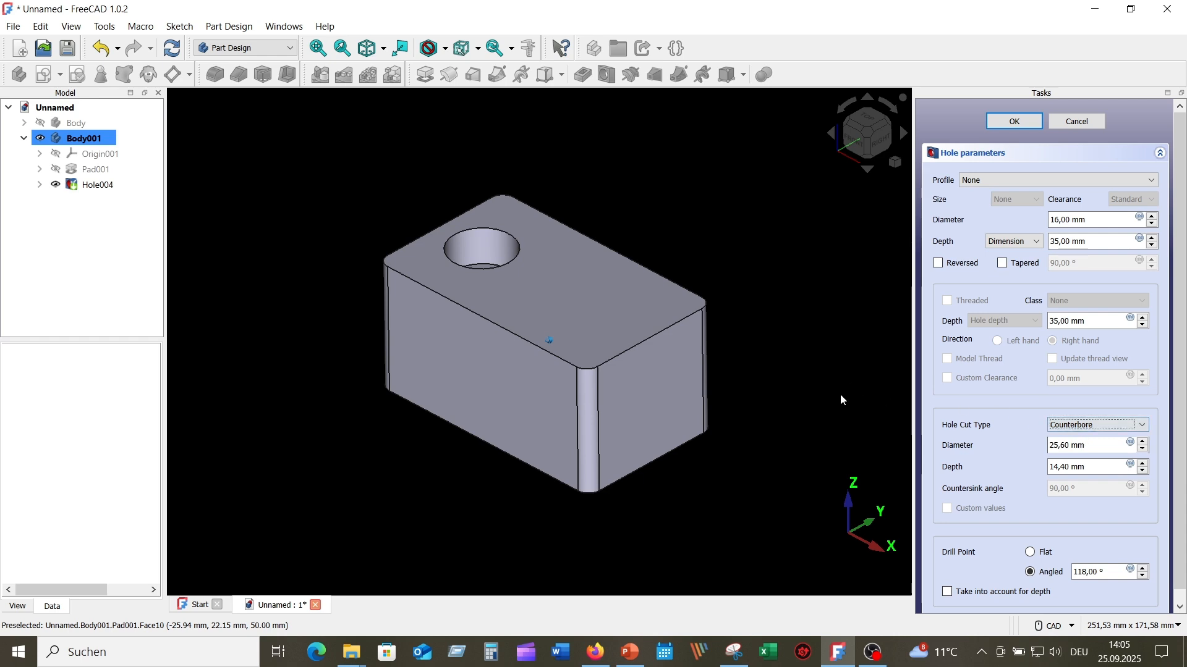
pyautogui.moveTo(666, 459); pyautogui.dragTo(671, 462, button='middle')
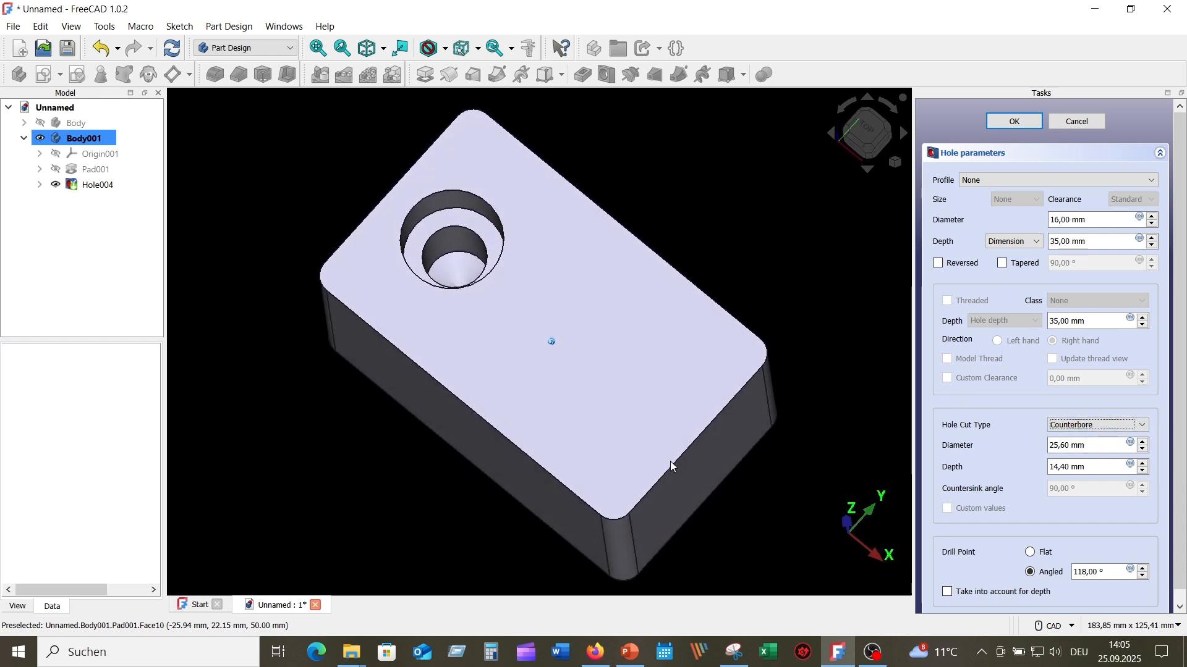
pyautogui.doubleClick(1058, 241)
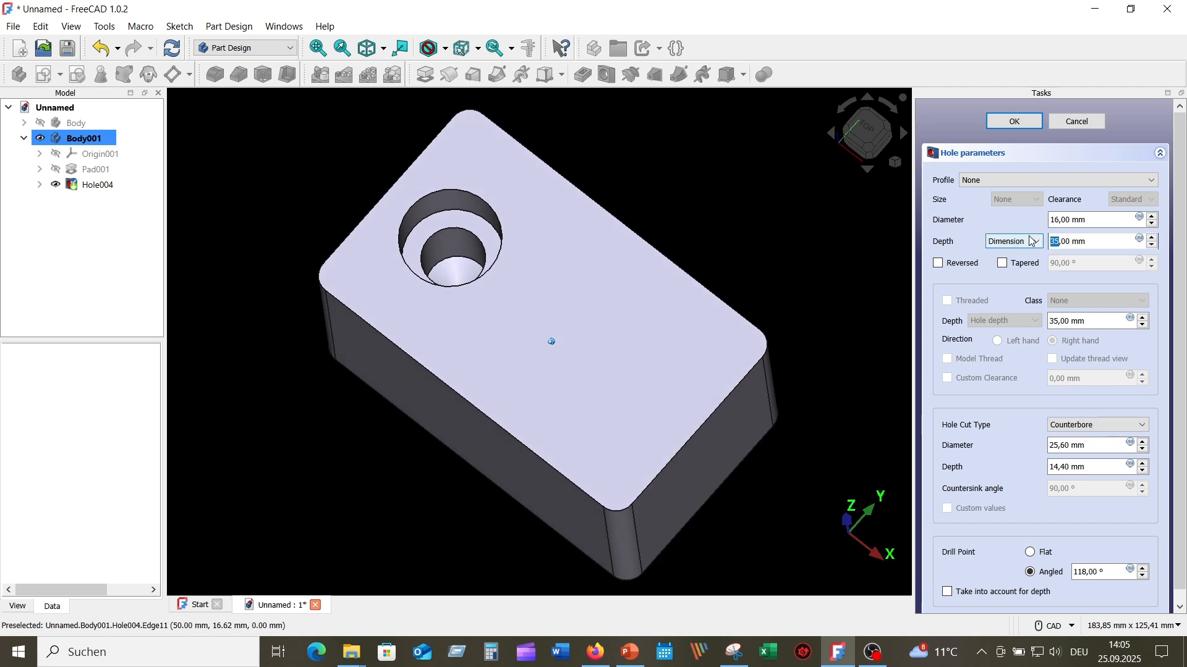
pyautogui.write('40')
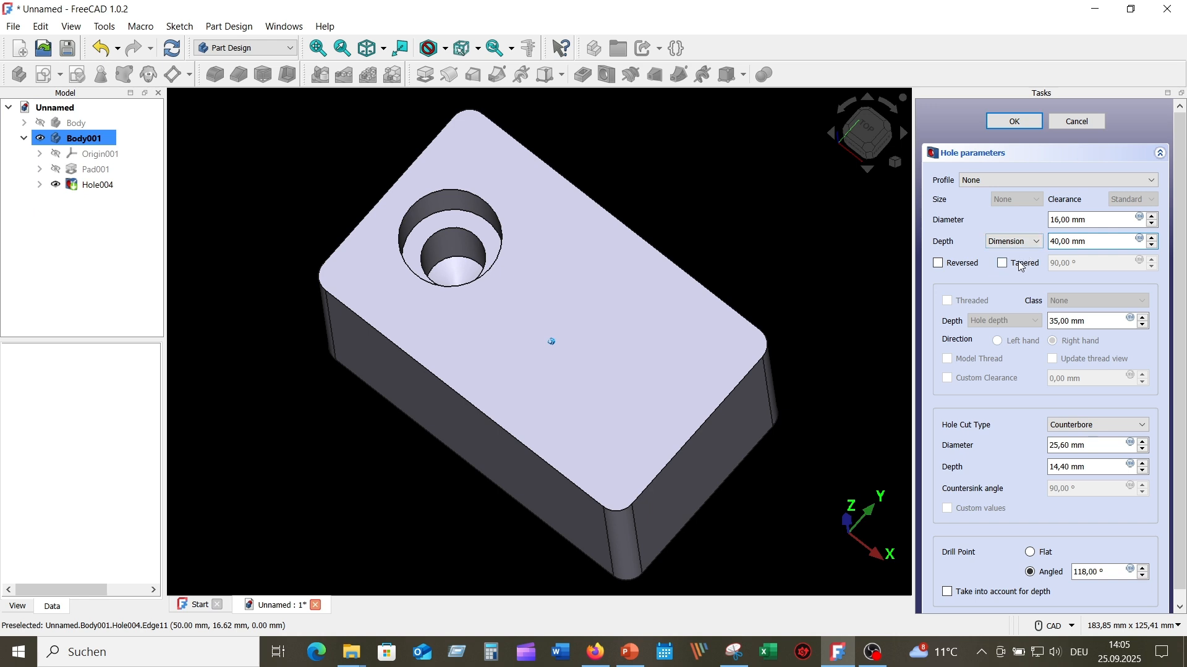
pyautogui.click(1017, 418)
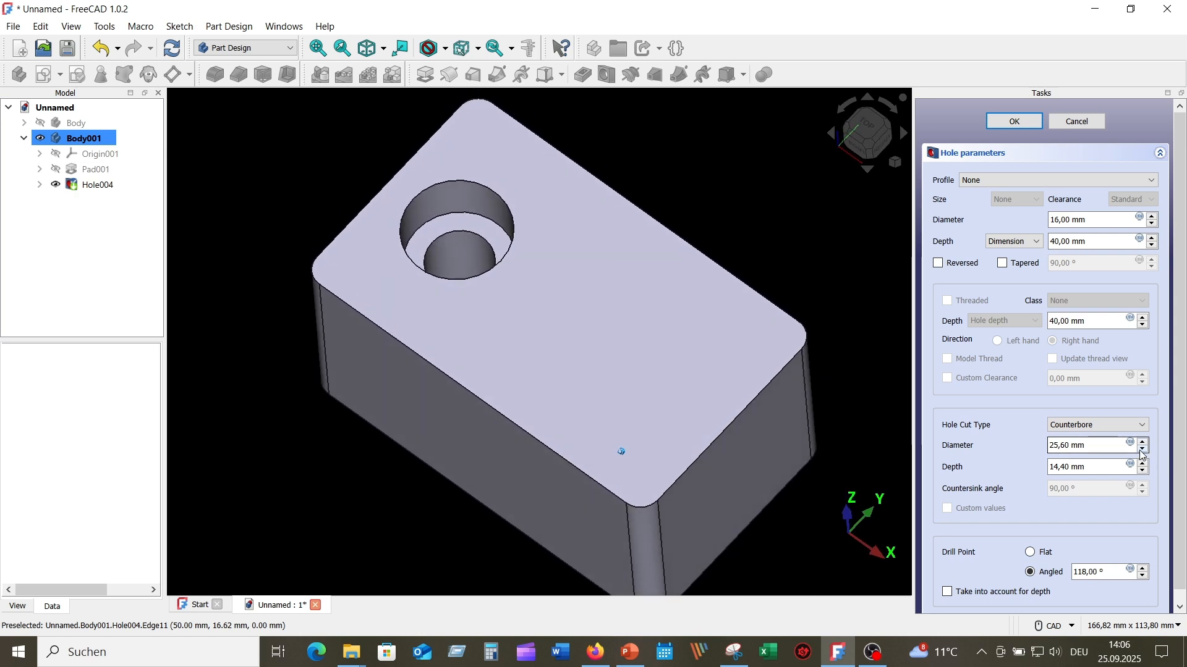
# Try a smaller counterbore diameter by reducing it in small increments to about 24.3 mm.
pyautogui.click(1144, 450)
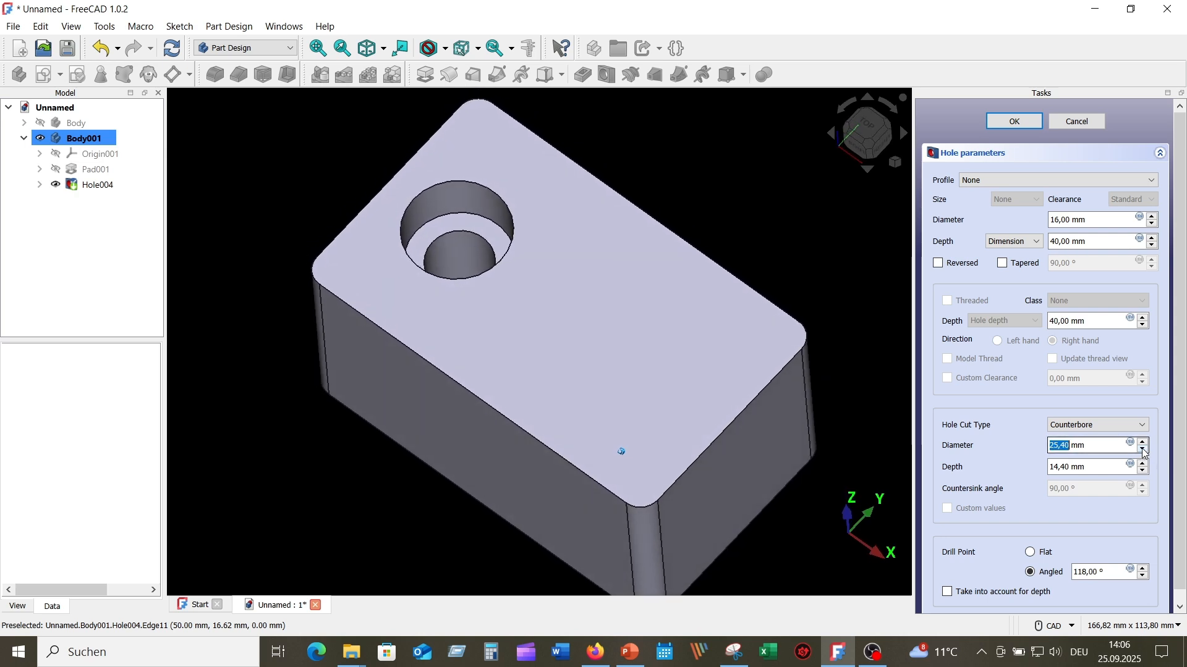
pyautogui.click(1142, 449)
pyautogui.click(1142, 449)
pyautogui.click(1142, 449)
pyautogui.click(1142, 449)
pyautogui.click(1143, 449)
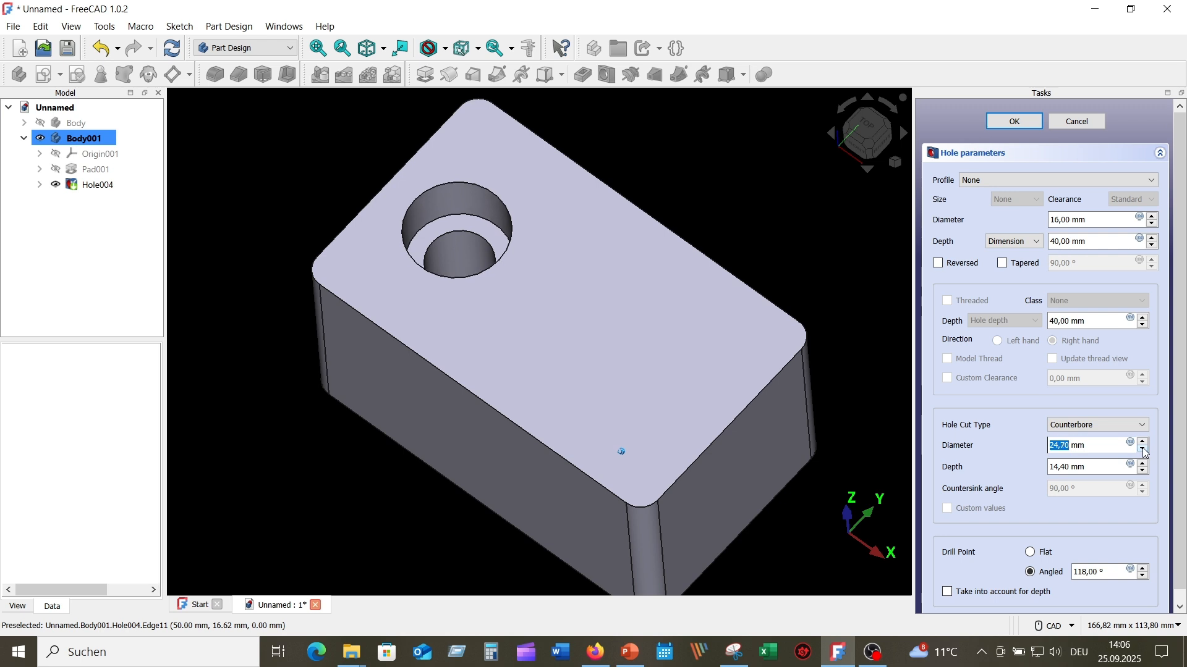
pyautogui.click(1143, 449)
pyautogui.click(1144, 449)
pyautogui.click(1144, 450)
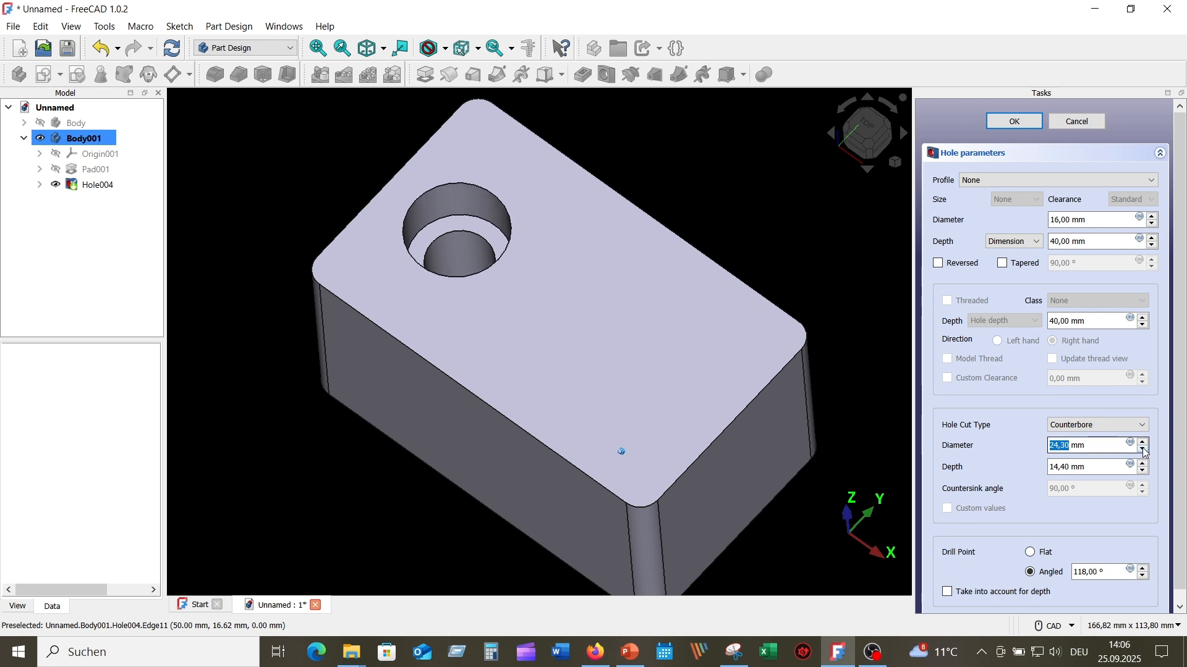
pyautogui.click(1143, 450)
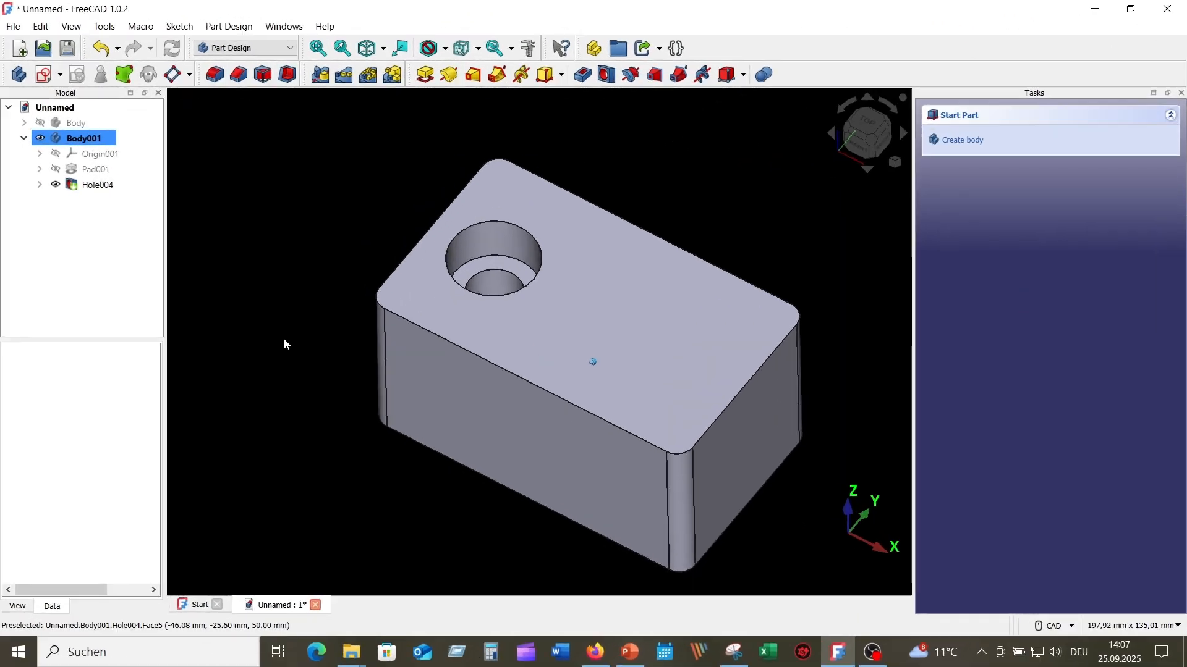
# Start a sketch on the block's top face and draw a circle about 15 mm in diameter centred on the origin.
pyautogui.click(598, 283)
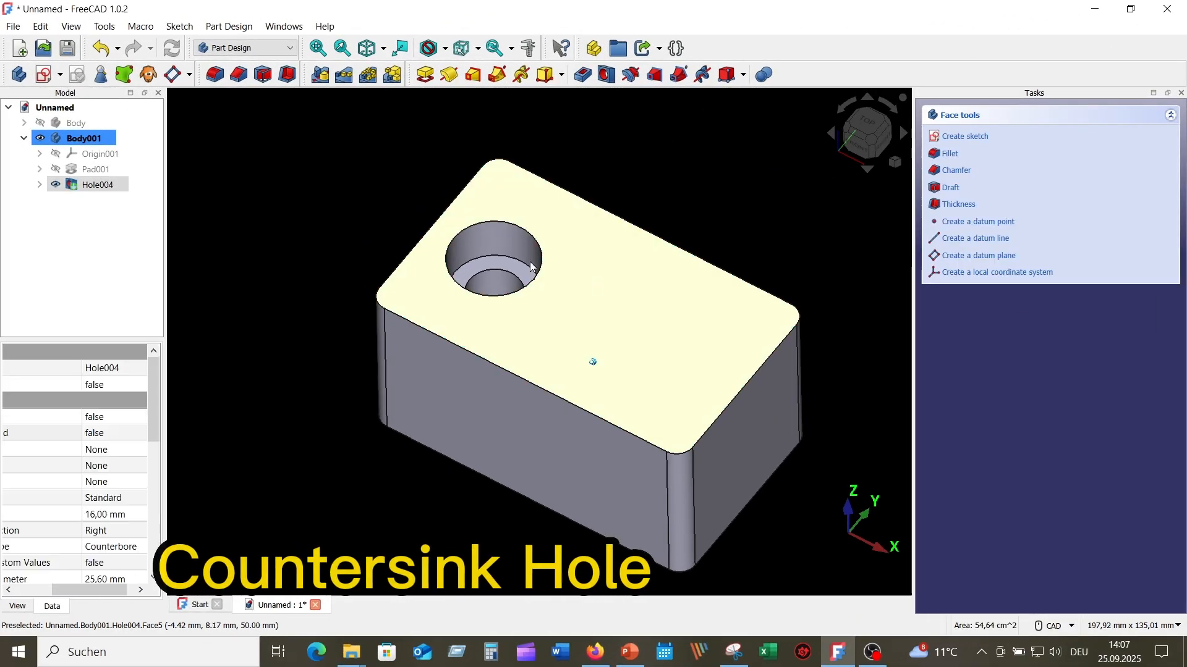
pyautogui.click(44, 74)
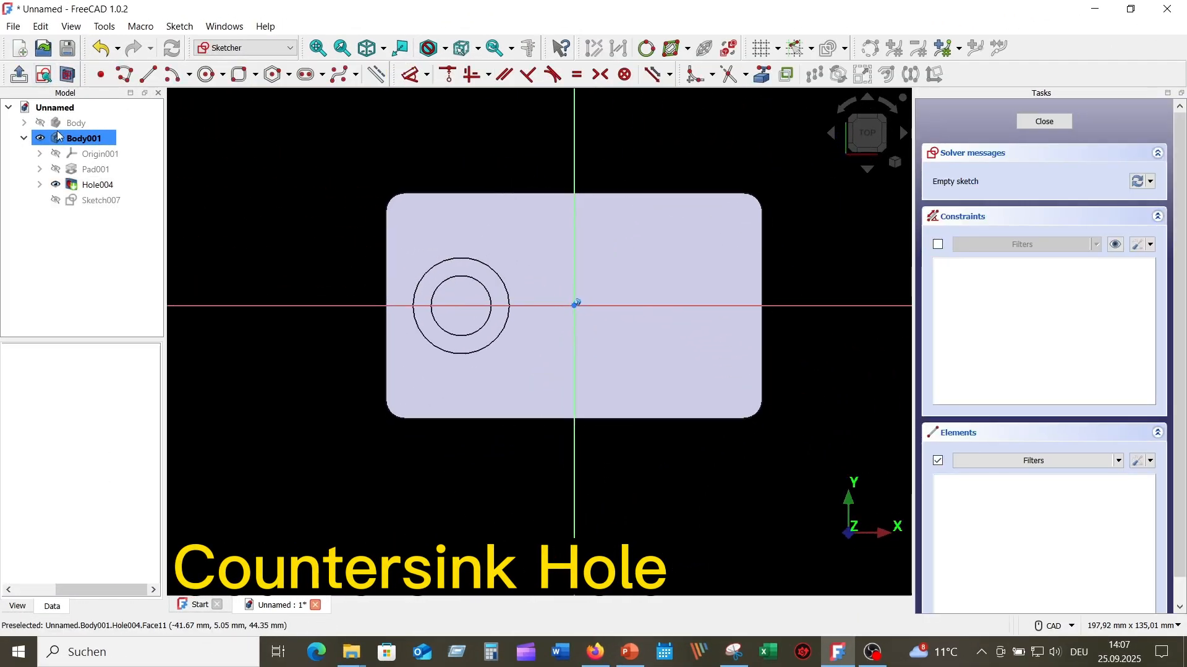
pyautogui.click(207, 74)
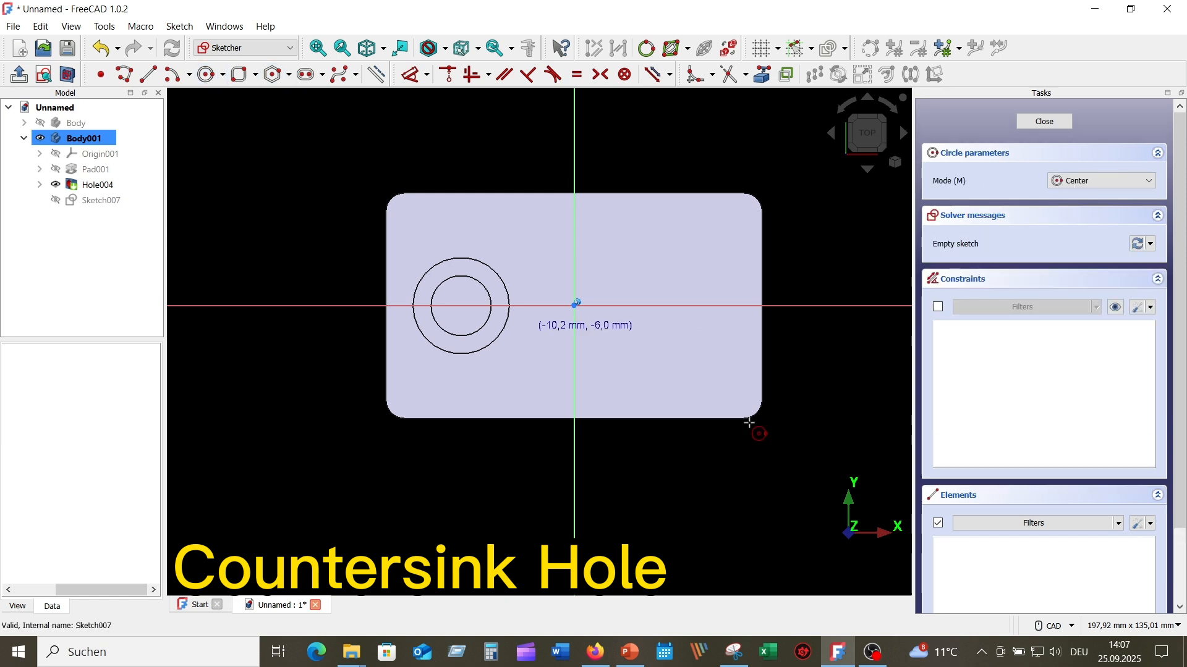
pyautogui.click(575, 305)
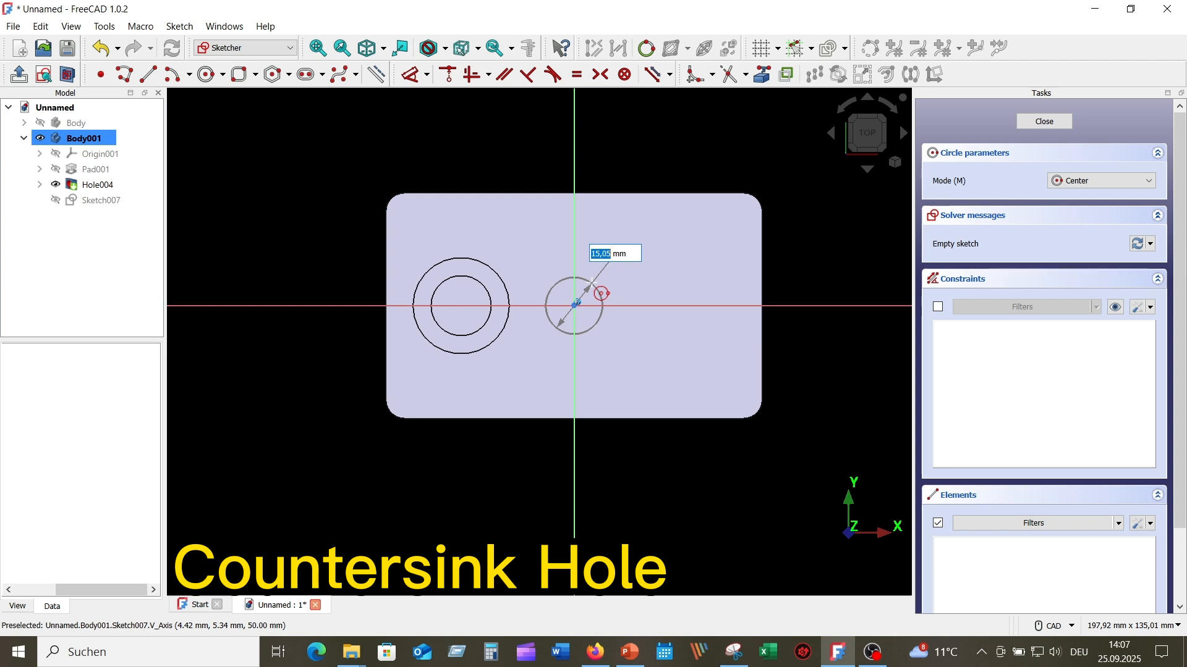
pyautogui.click(592, 280)
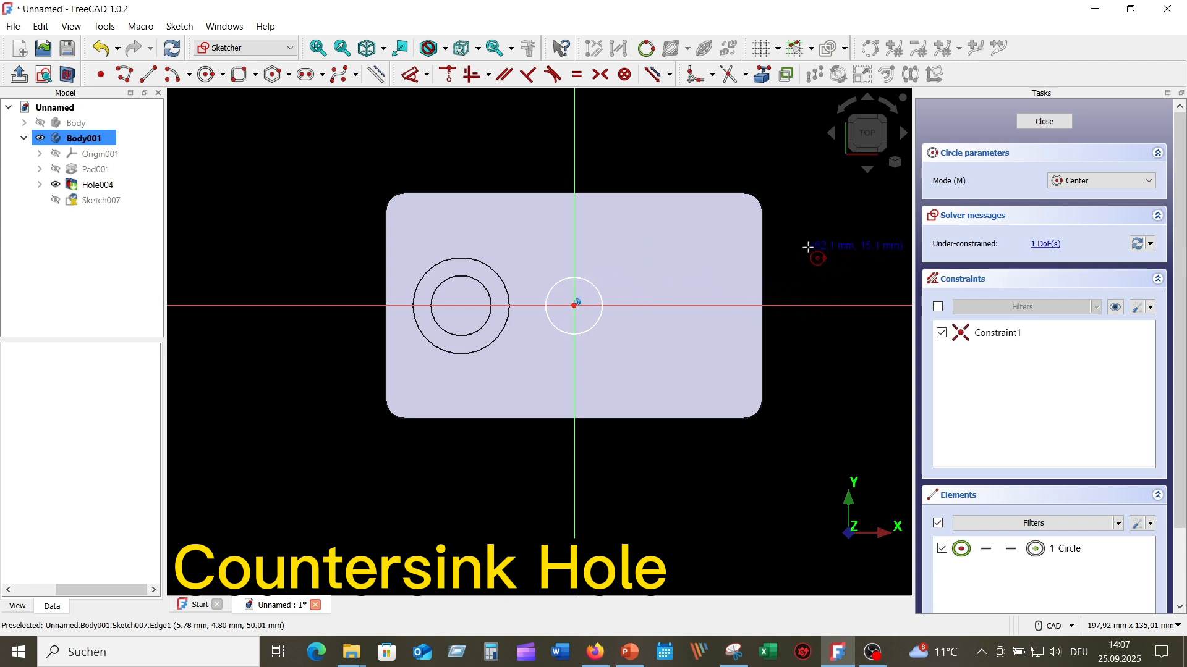
pyautogui.rightClick(809, 249)
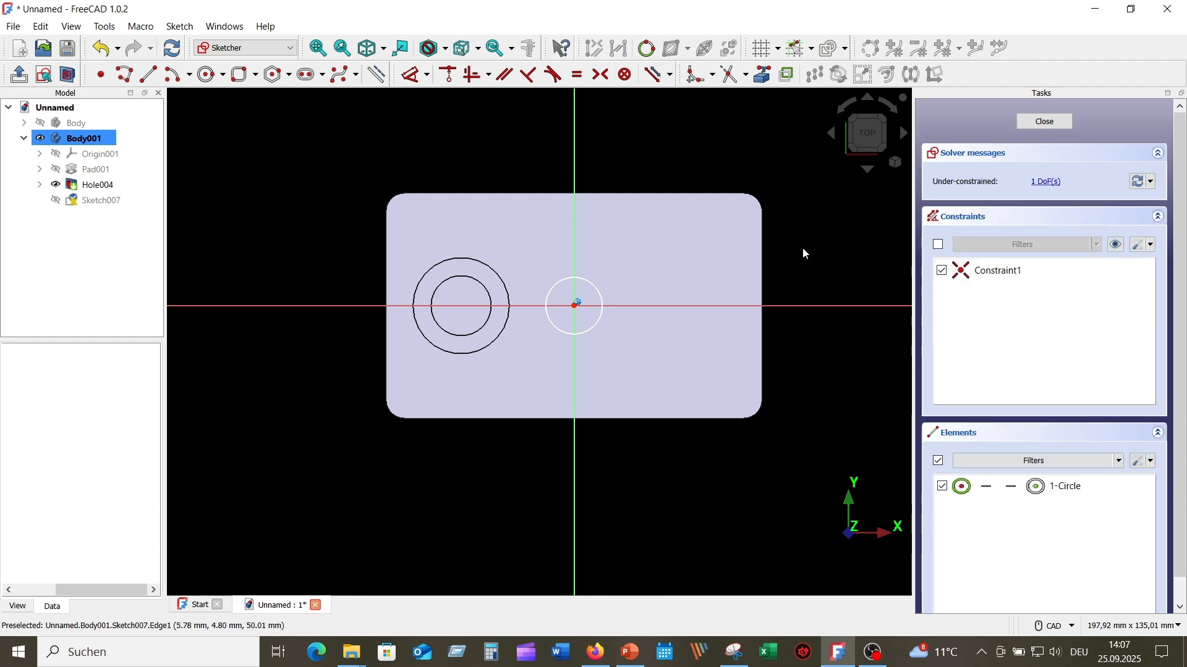
# Dimension the centre circle's diameter as 15 mm and finish the sketch.
pyautogui.click(422, 82)
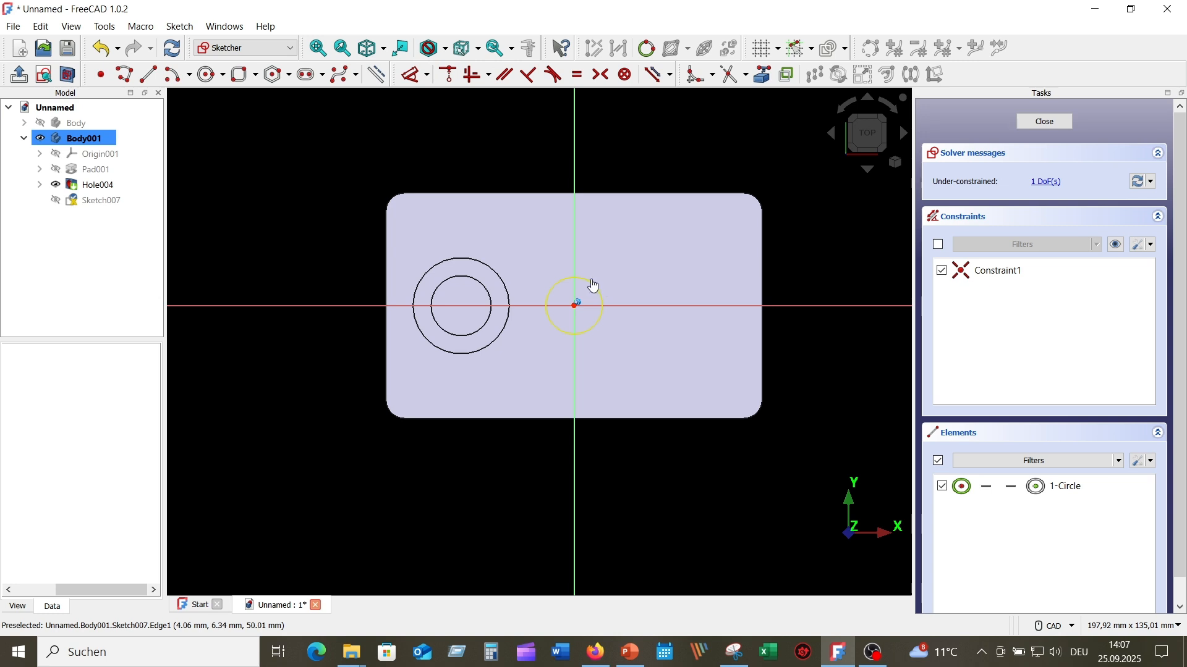
pyautogui.click(594, 286)
pyautogui.click(644, 124)
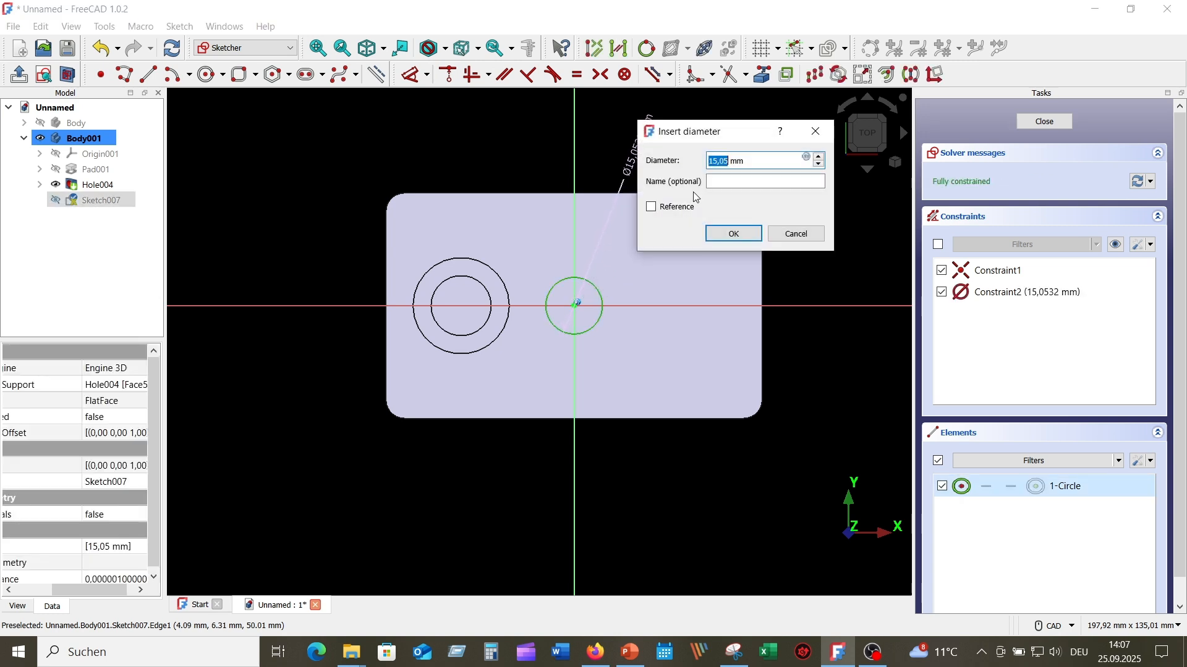
pyautogui.write('15')
pyautogui.press('Return')
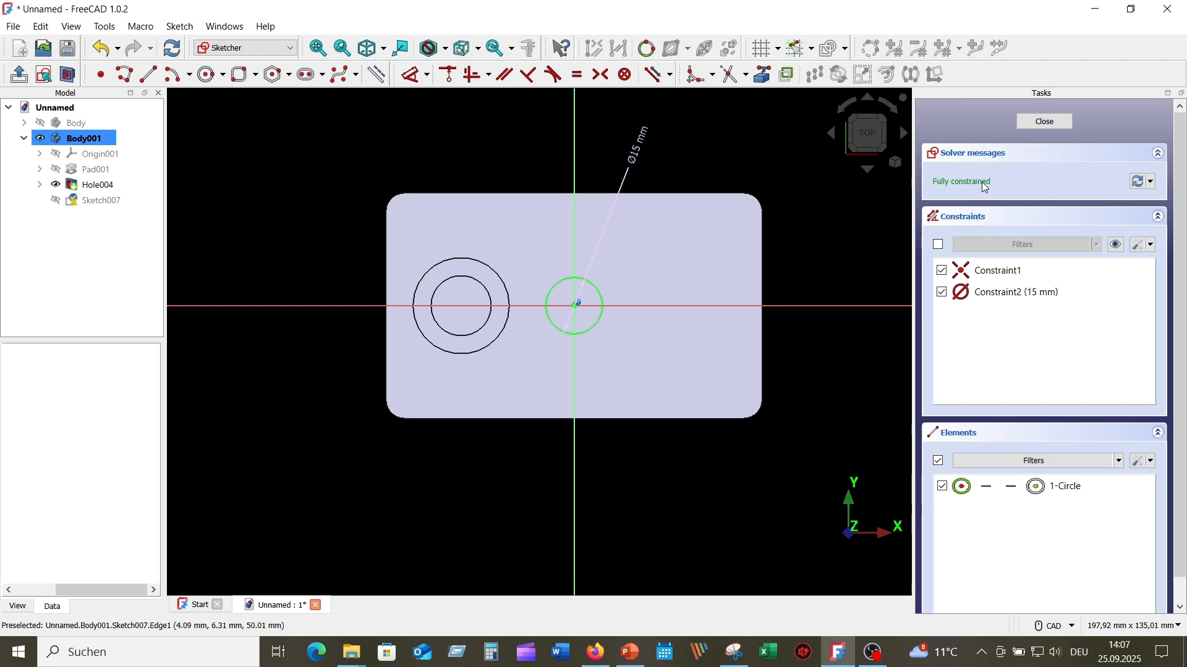
pyautogui.click(1046, 121)
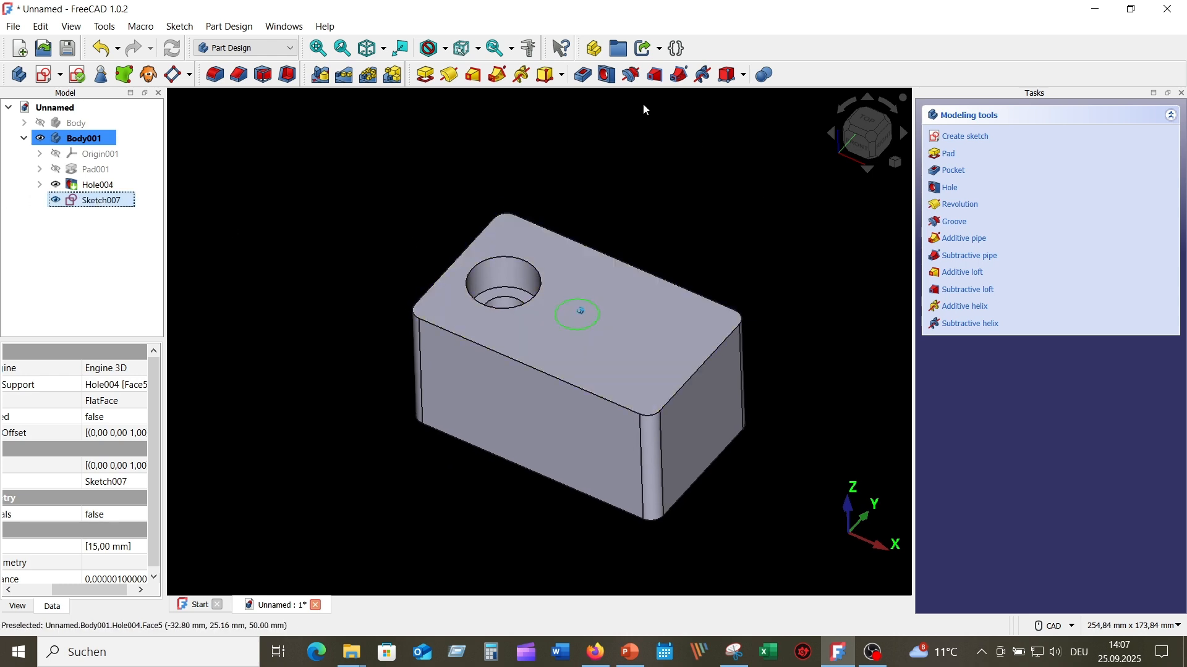
# Create a hole from the centre circle with 16 mm diameter, 40 mm depth and the Countersink cut type.
pyautogui.click(610, 75)
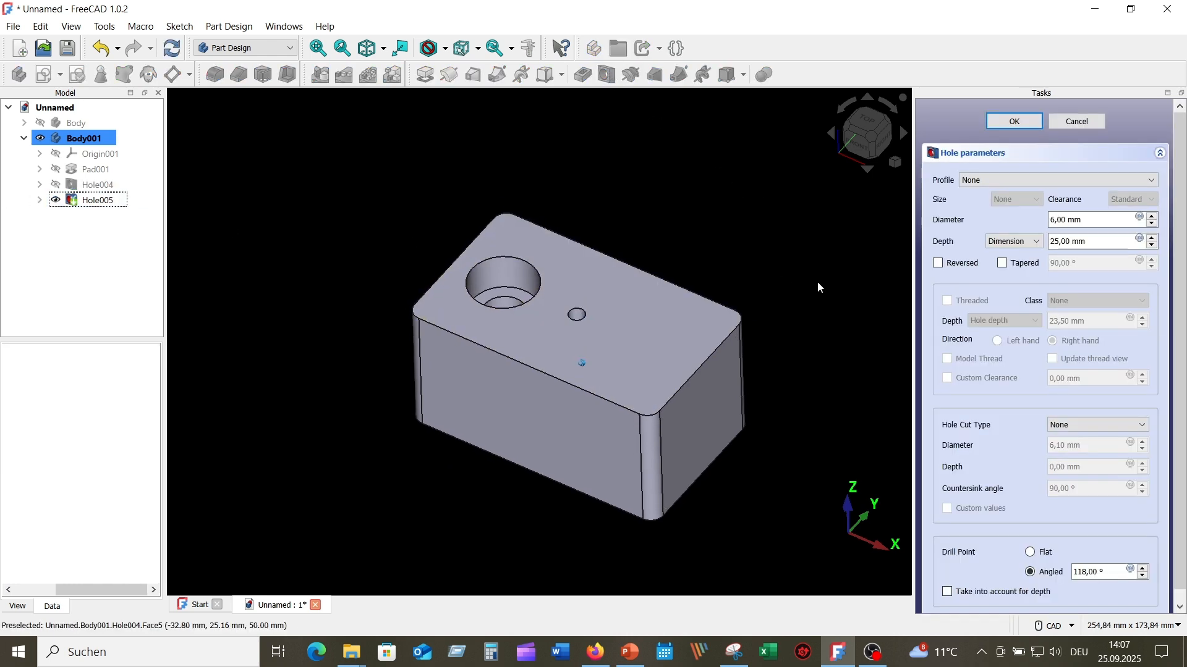
pyautogui.click(1052, 222)
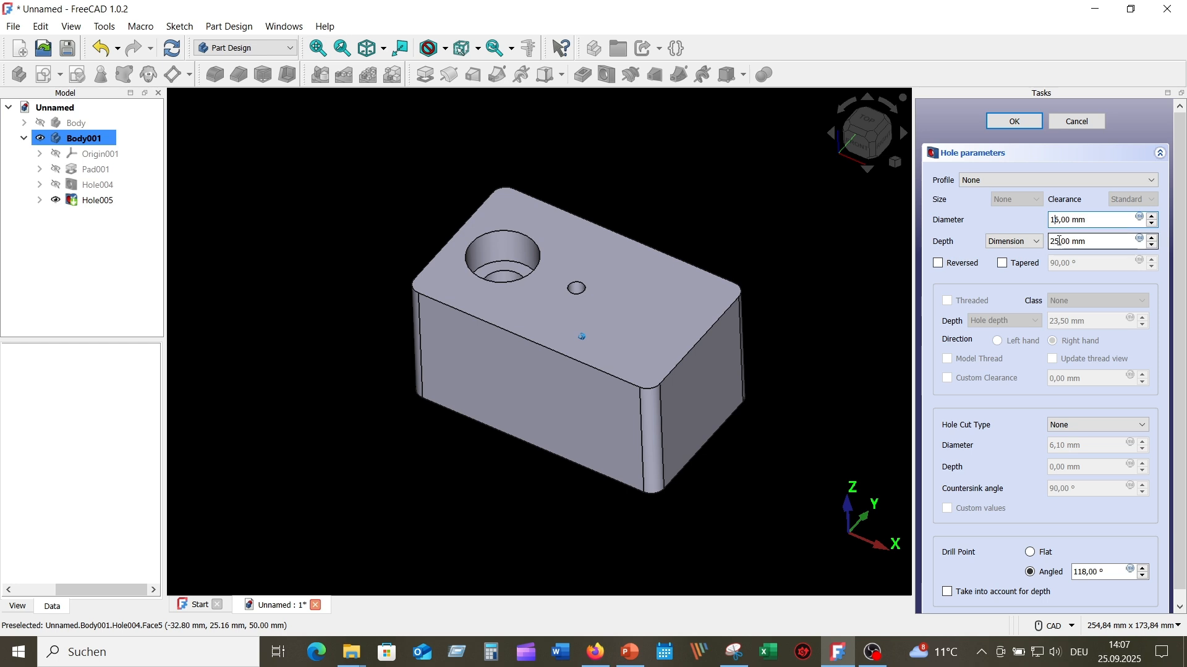
pyautogui.write('1')
pyautogui.doubleClick(1052, 242)
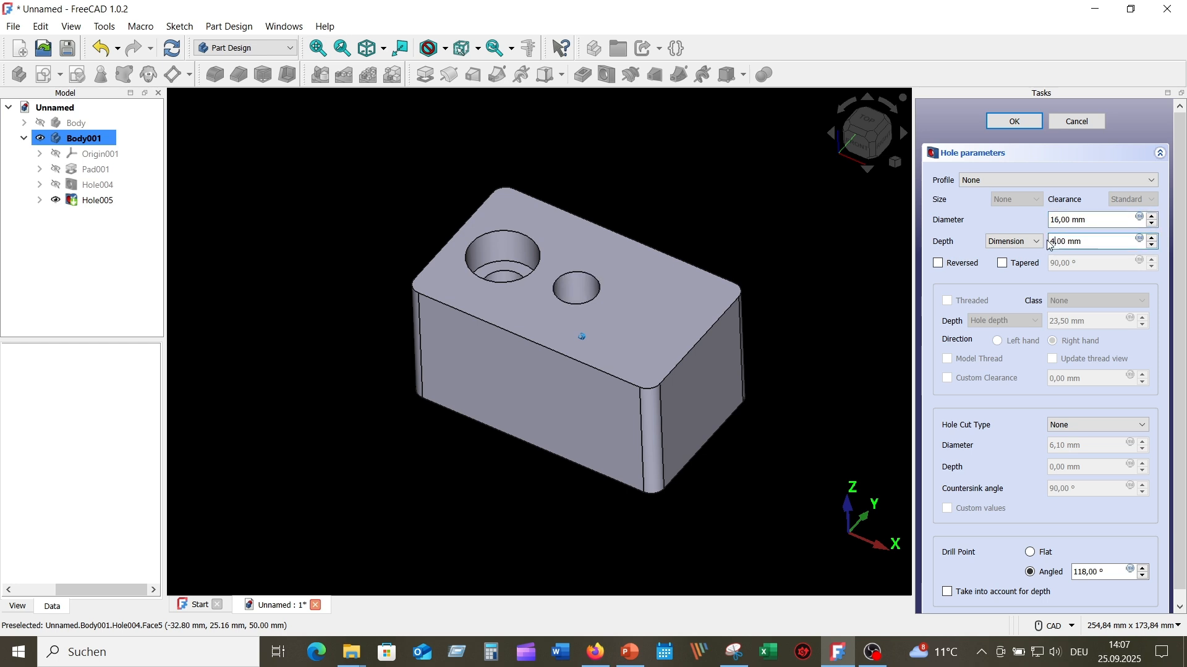
pyautogui.click(994, 281)
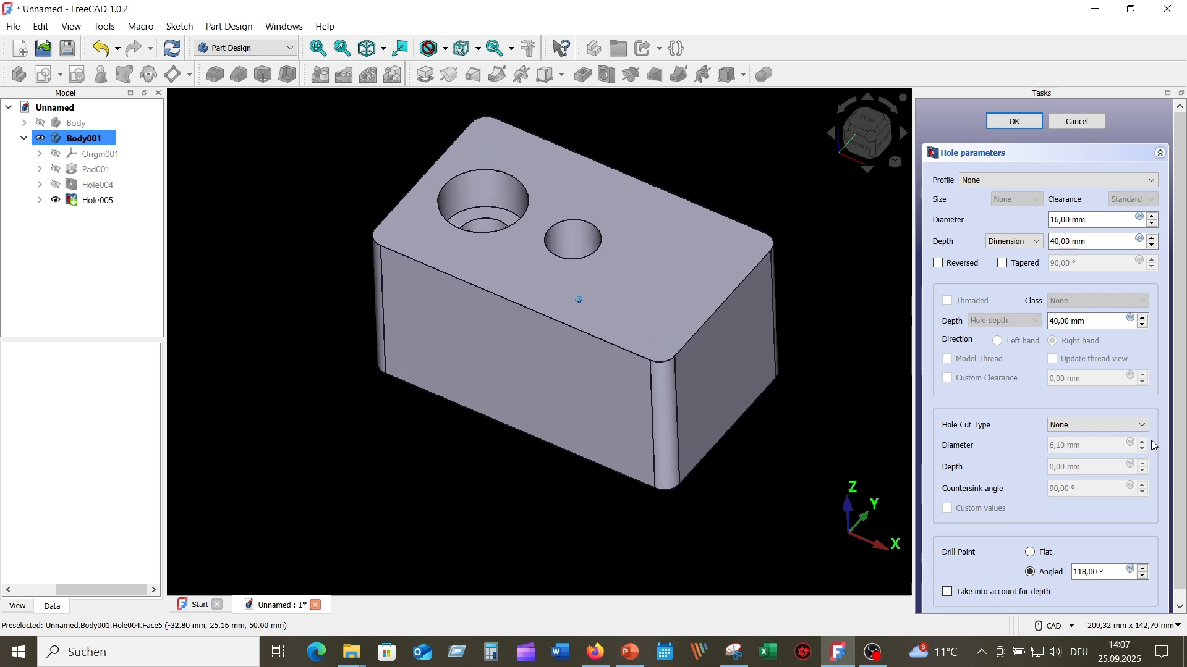
pyautogui.click(1145, 425)
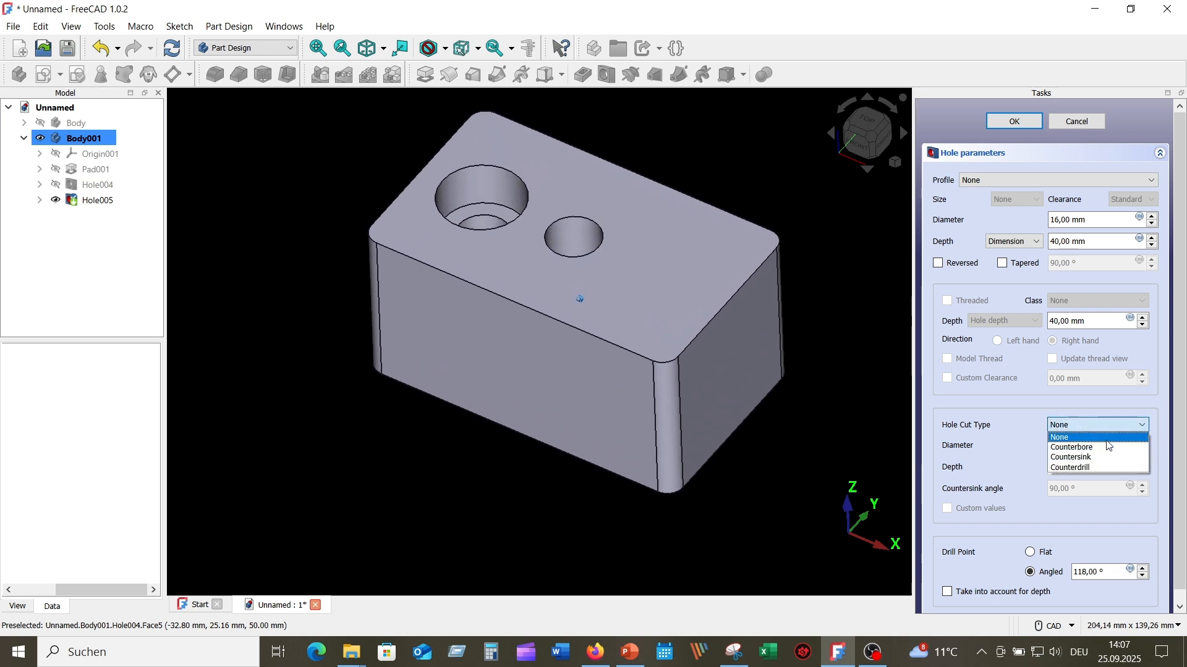
pyautogui.click(1097, 458)
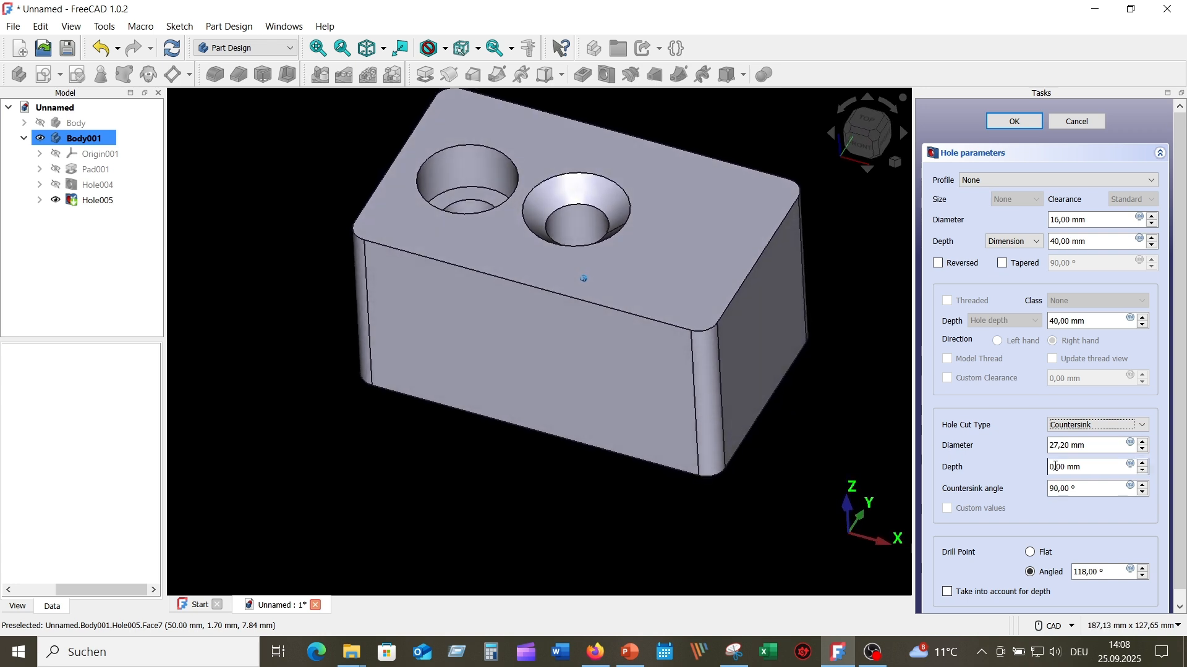
# Try a deeper countersink on the centre hole by raising its cut depth in small increments to 0.70 mm.
pyautogui.click(1084, 468)
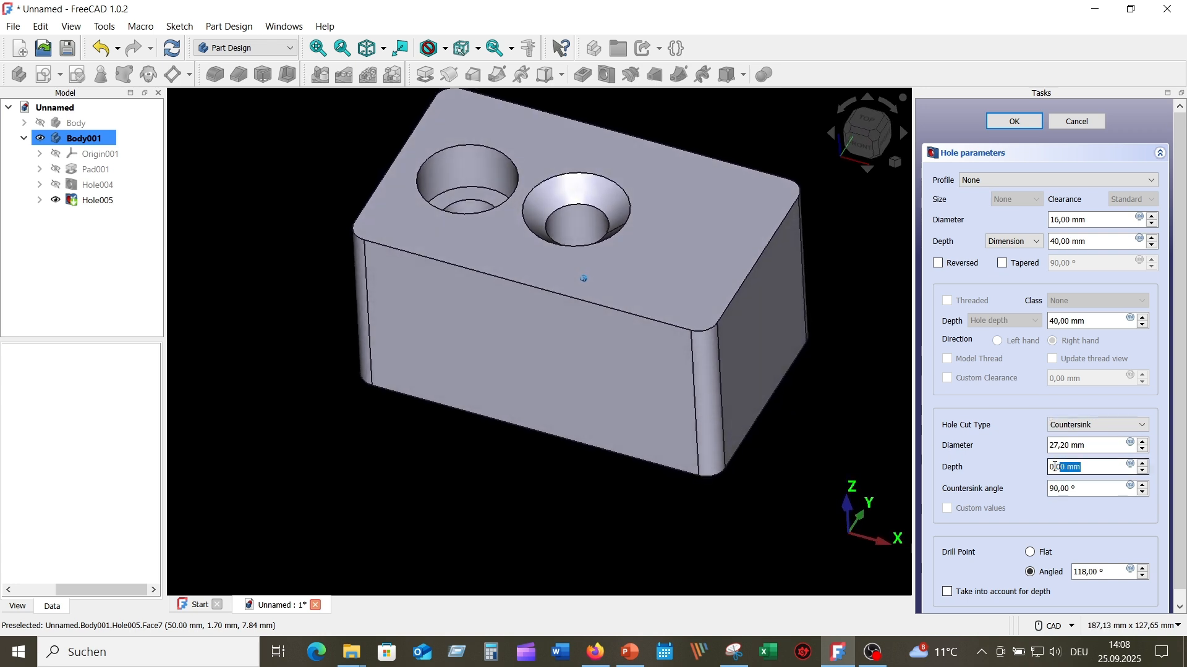
pyautogui.moveTo(1056, 467); pyautogui.dragTo(1035, 481)
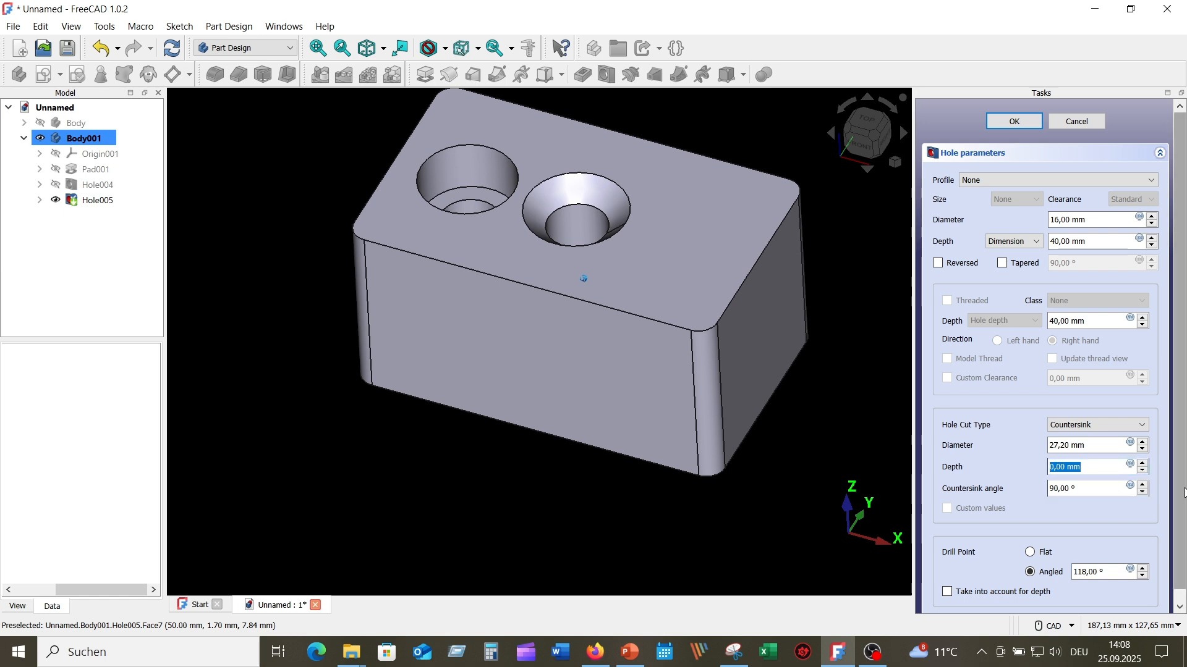
pyautogui.click(1144, 465)
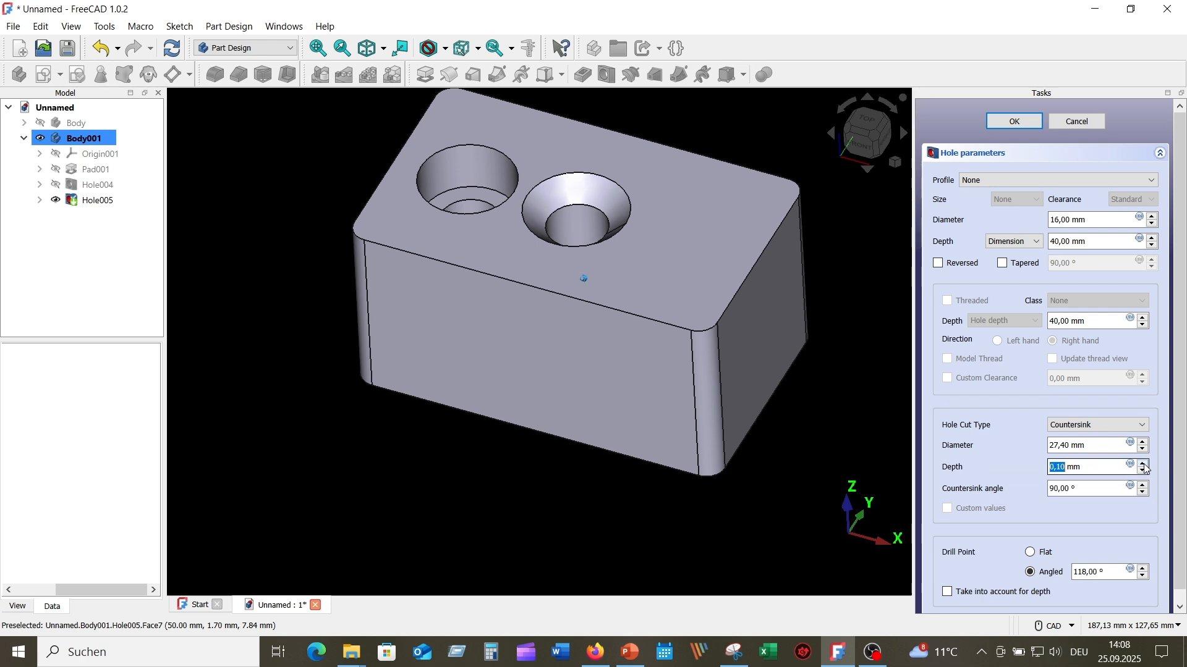
pyautogui.click(1144, 464)
pyautogui.click(1144, 464)
pyautogui.click(1144, 464)
pyautogui.click(1144, 464)
pyautogui.click(1144, 465)
pyautogui.click(1144, 464)
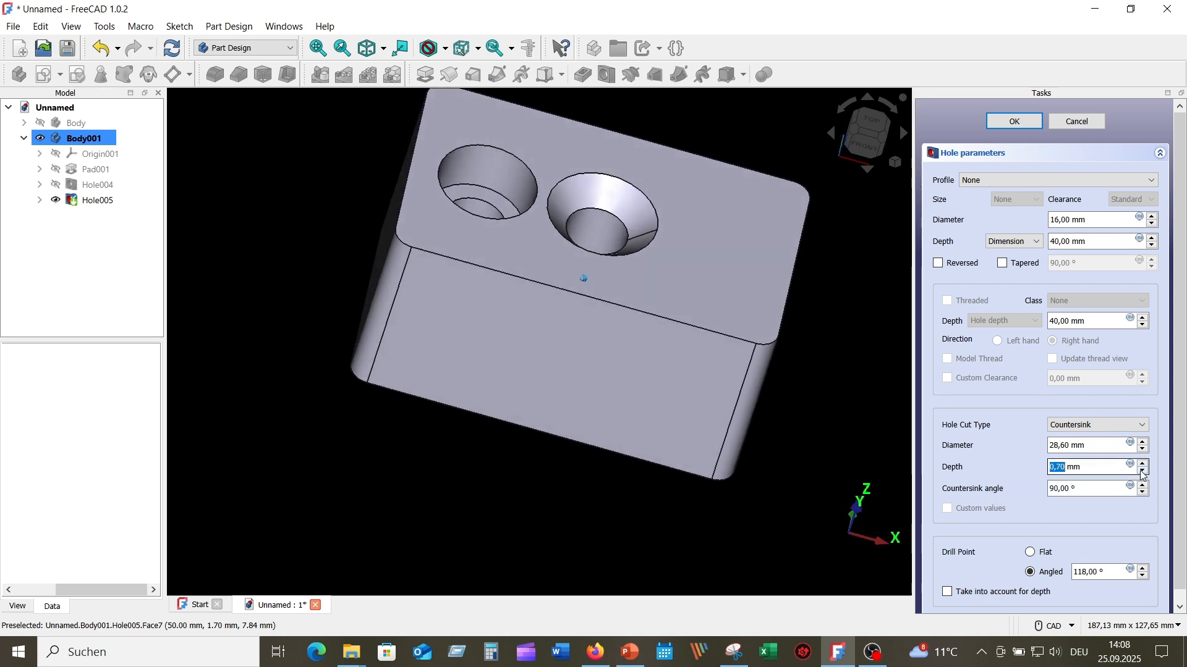
# Reduce the countersink's cut depth in small increments to 0 mm and accept the hole.
pyautogui.click(1143, 472)
pyautogui.click(1143, 473)
pyautogui.click(1143, 473)
pyautogui.click(1143, 473)
pyautogui.click(1143, 473)
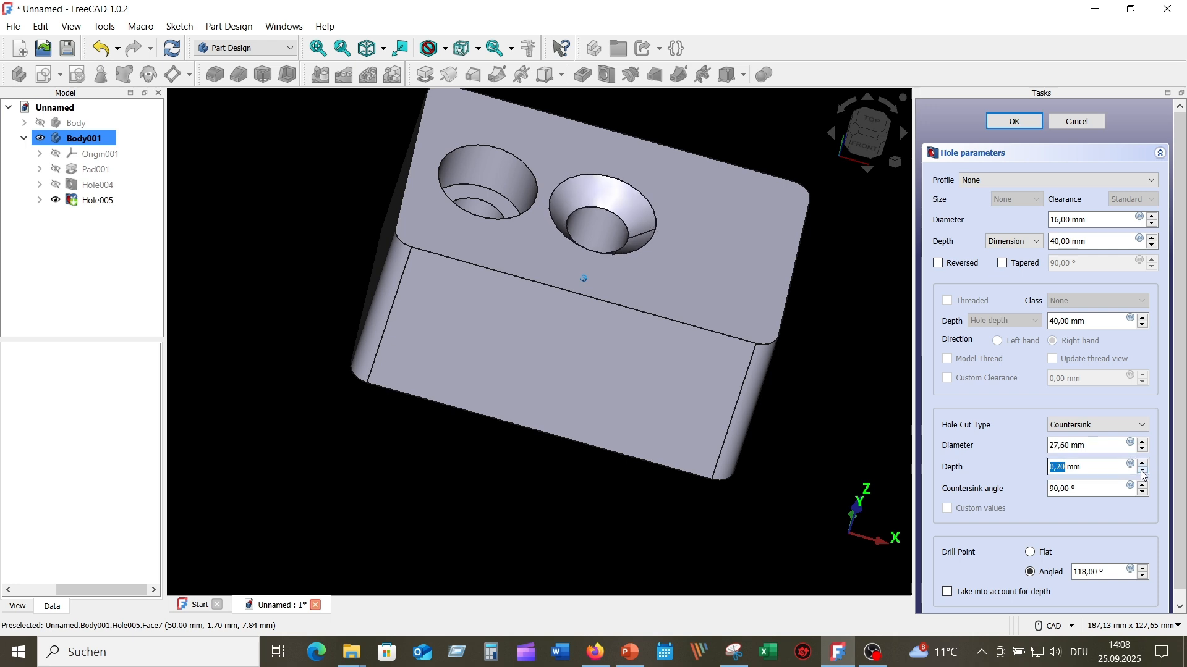
pyautogui.click(1144, 473)
pyautogui.click(1143, 473)
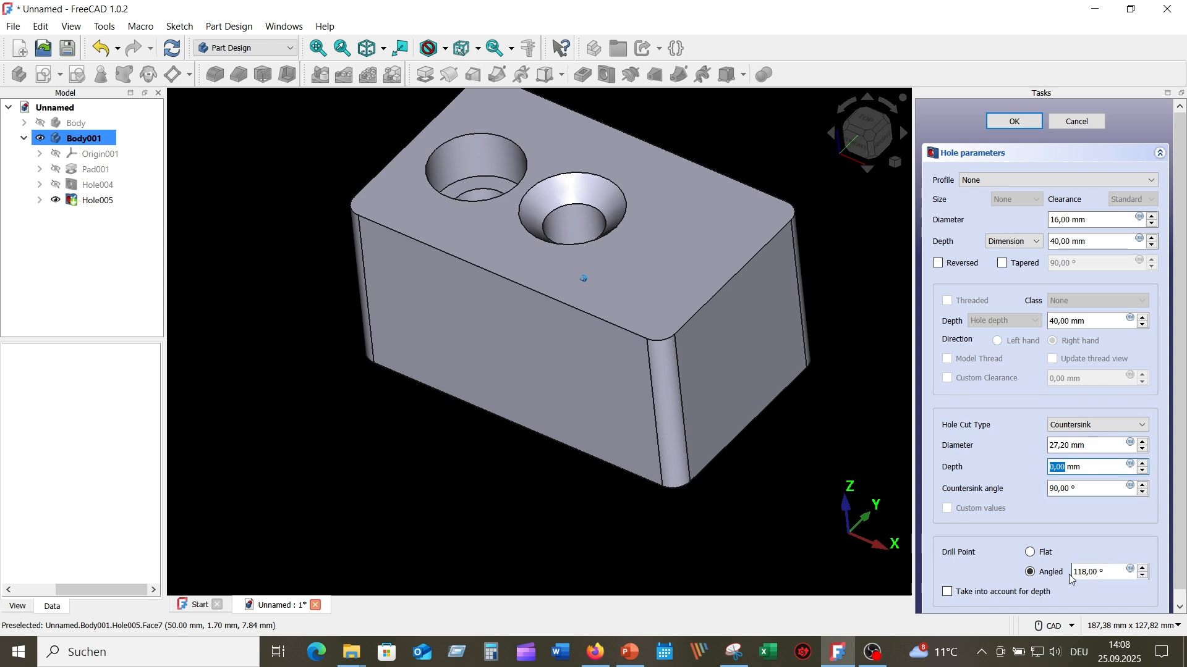
pyautogui.click(1014, 122)
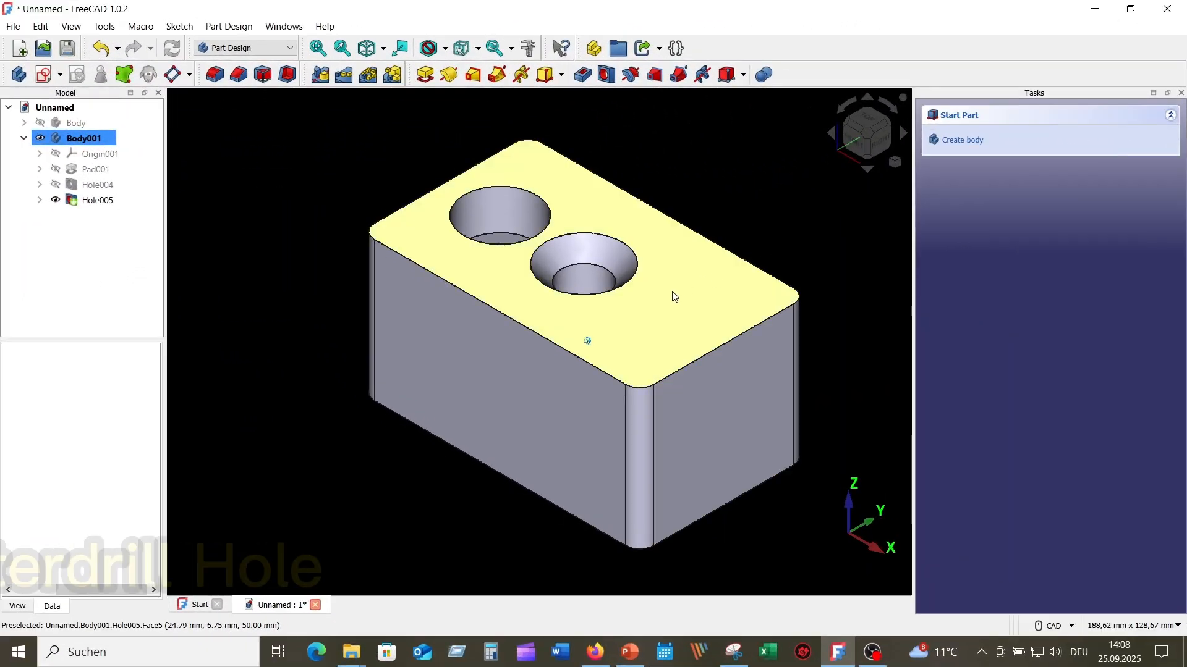
# Start a sketch on the block's top face and draw a 12 mm diameter circle on the horizontal axis, on the +X side.
pyautogui.click(674, 298)
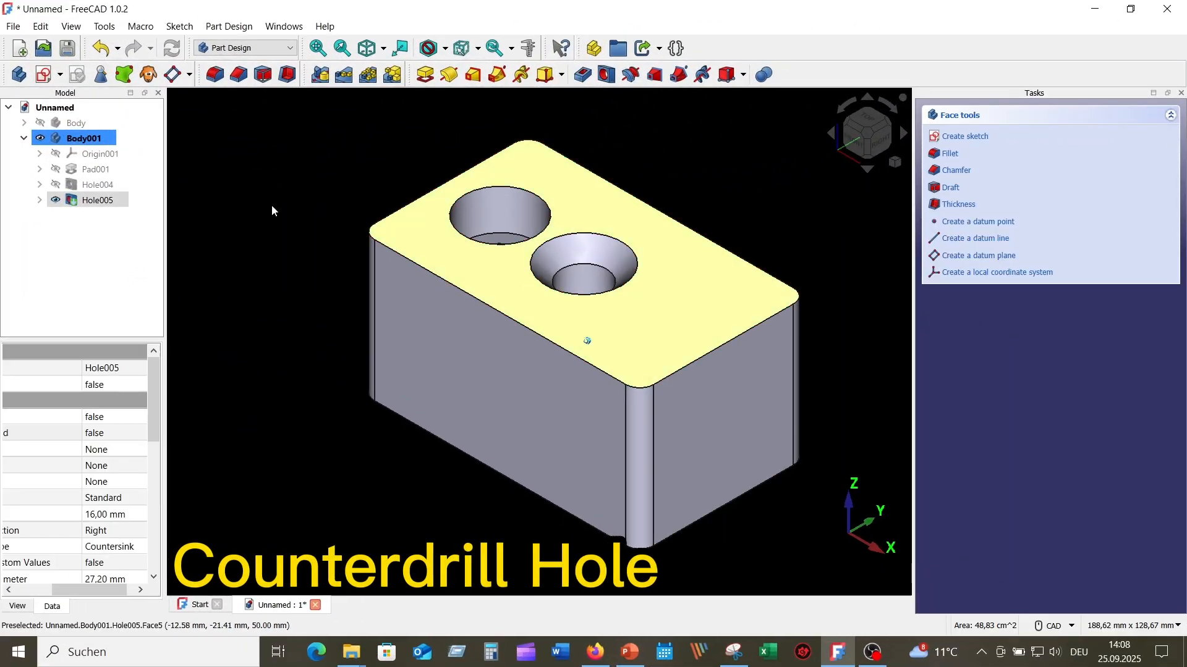
pyautogui.click(45, 75)
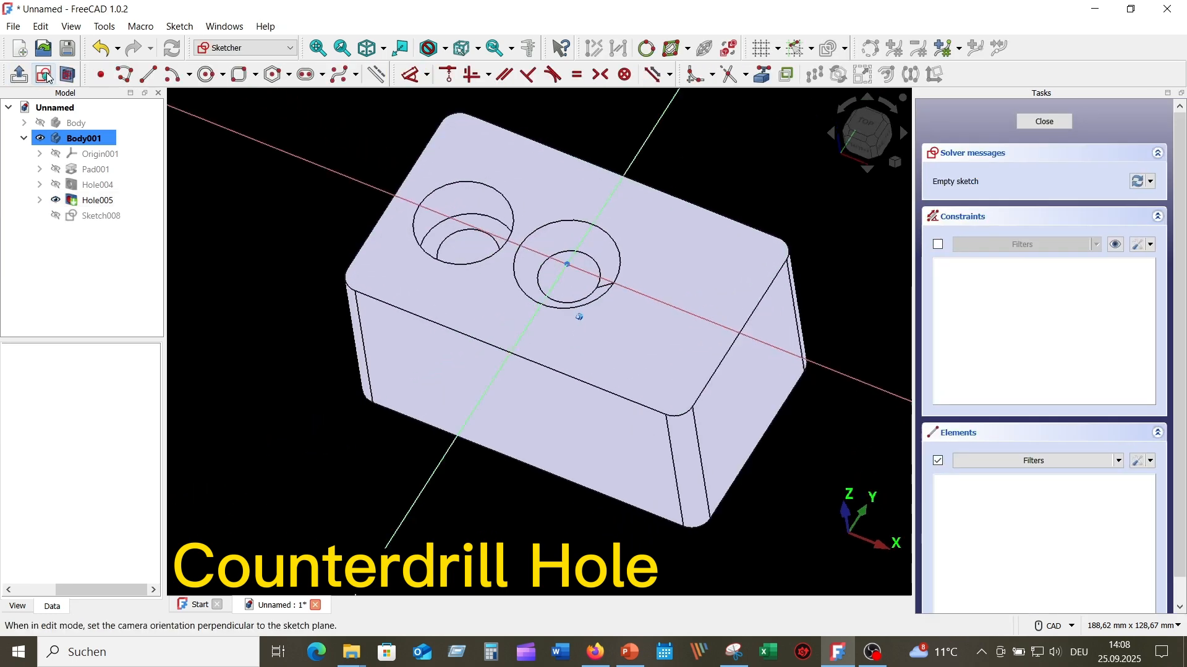
pyautogui.click(206, 74)
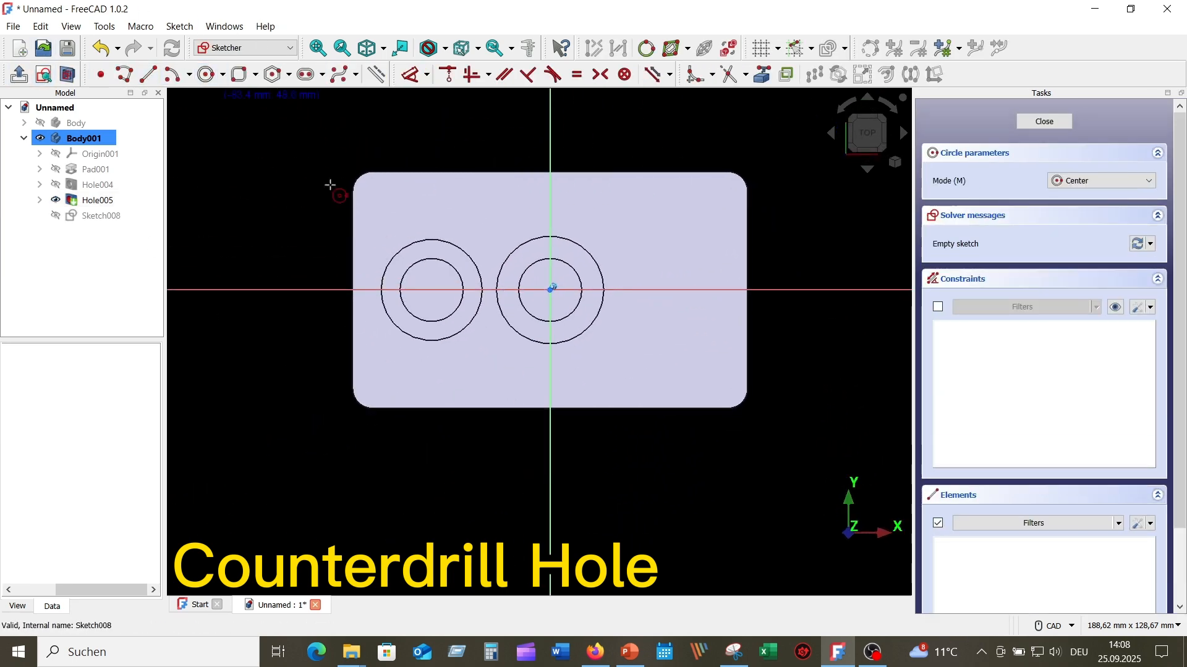
pyautogui.click(686, 290)
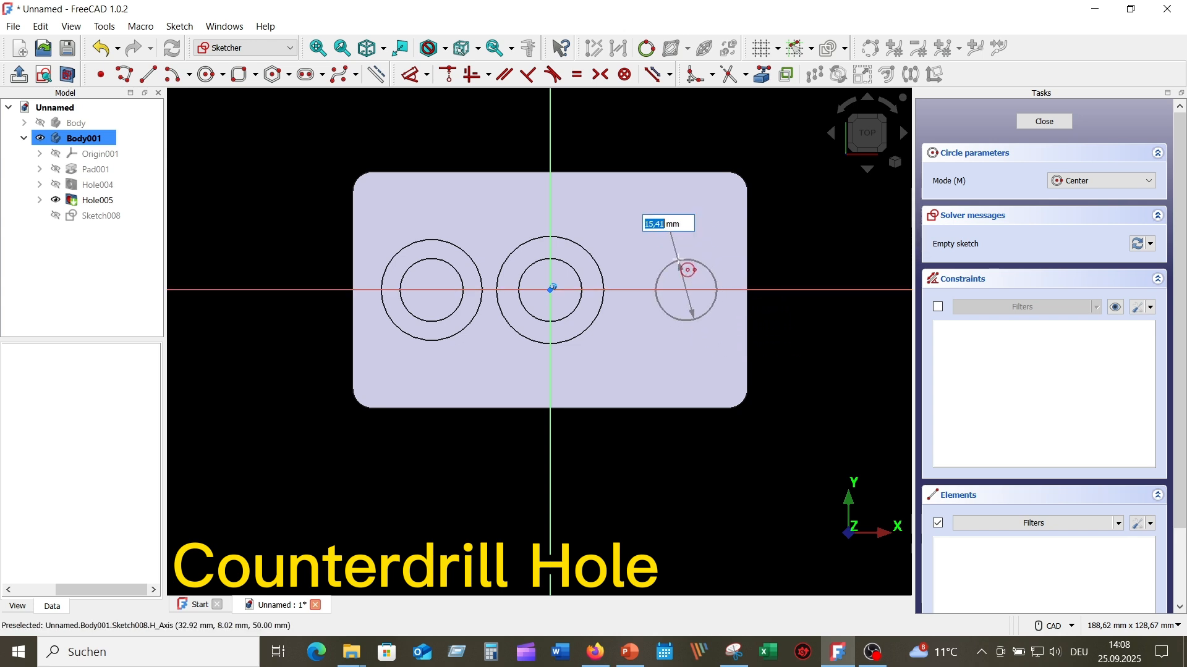
pyautogui.write('12')
pyautogui.press('Return')
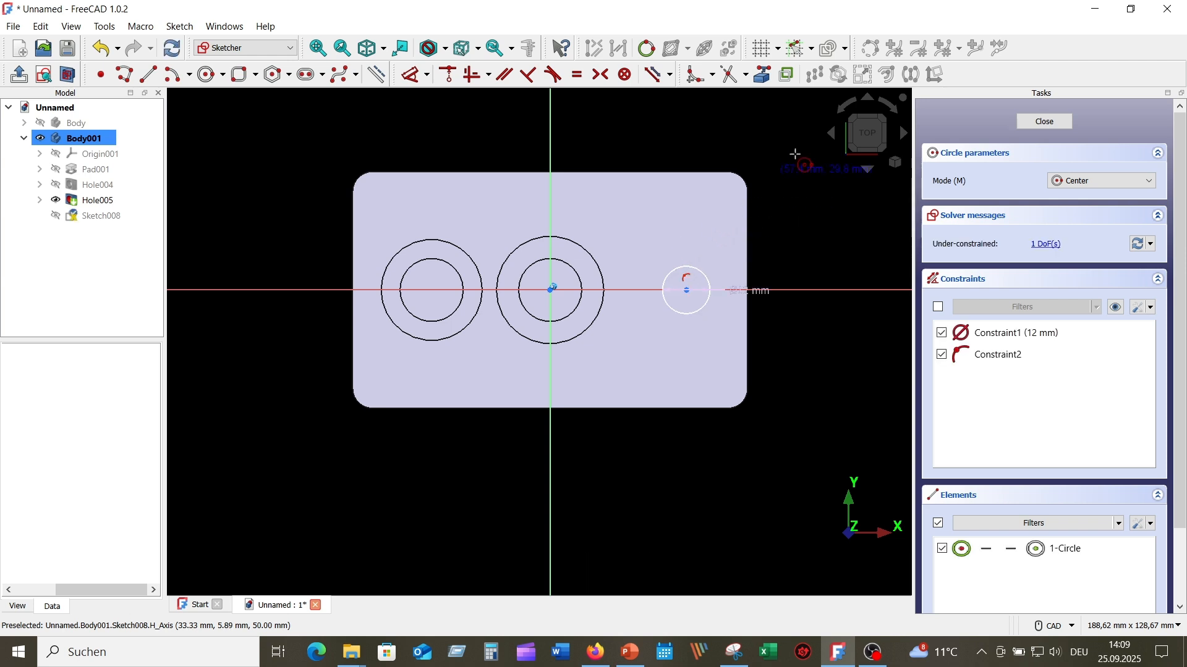
pyautogui.press('Escape')
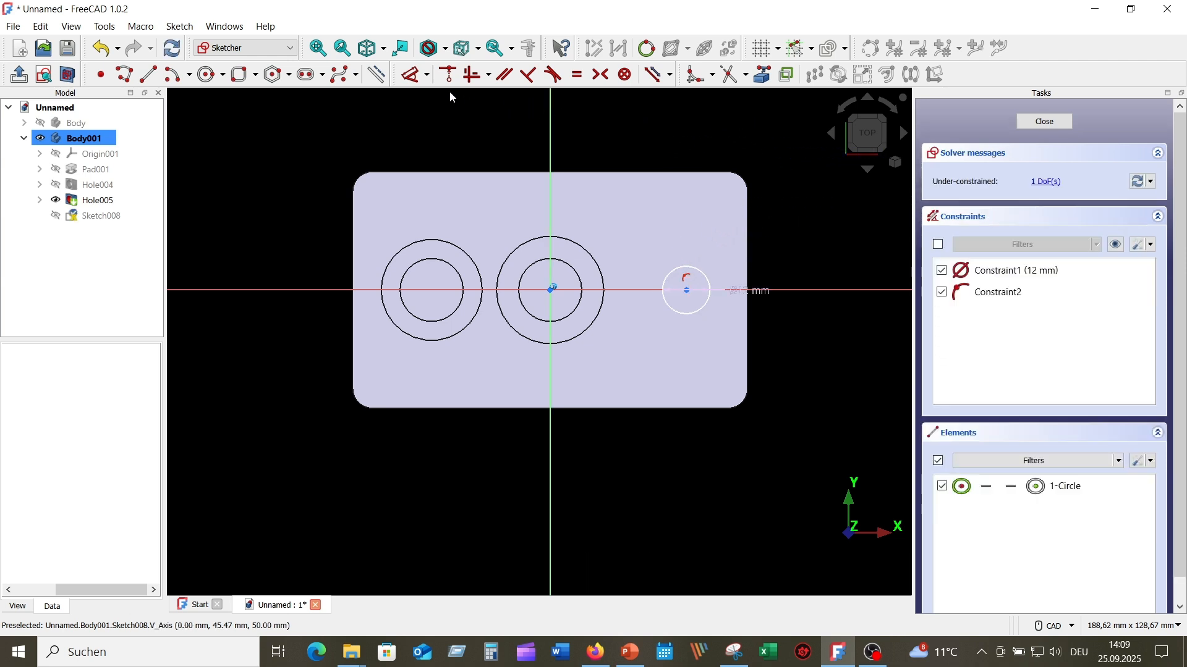
# Dimension the circle's centre 30 mm from the vertical axis and finish the sketch.
pyautogui.click(416, 77)
pyautogui.click(549, 147)
pyautogui.click(686, 289)
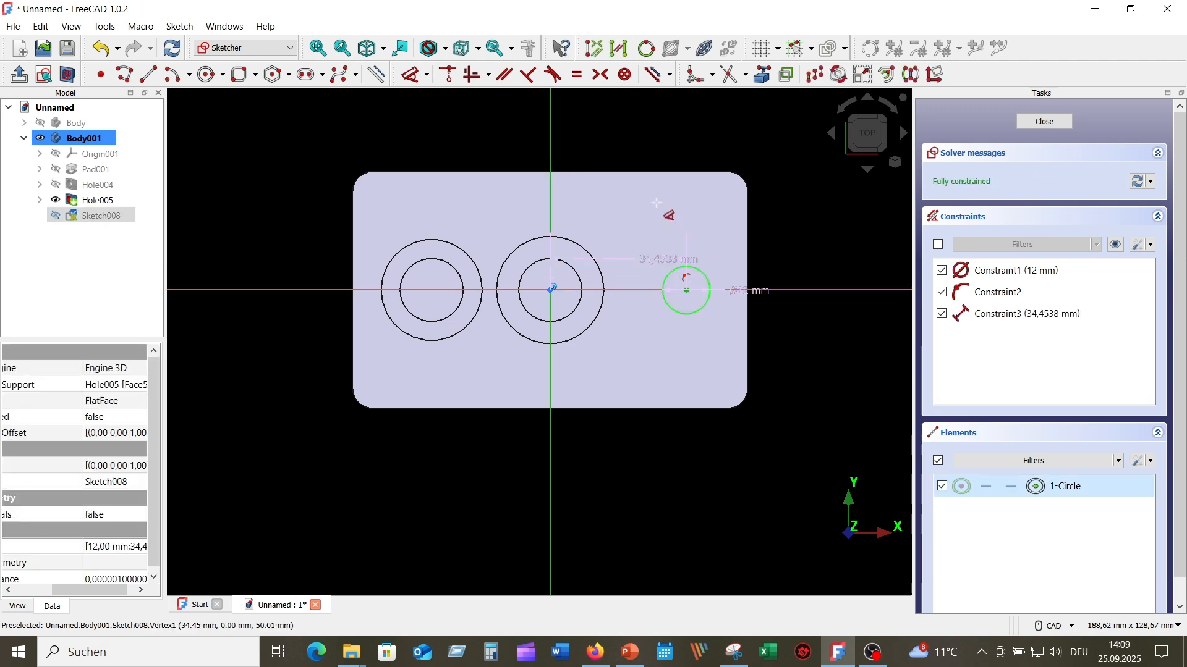
pyautogui.click(630, 142)
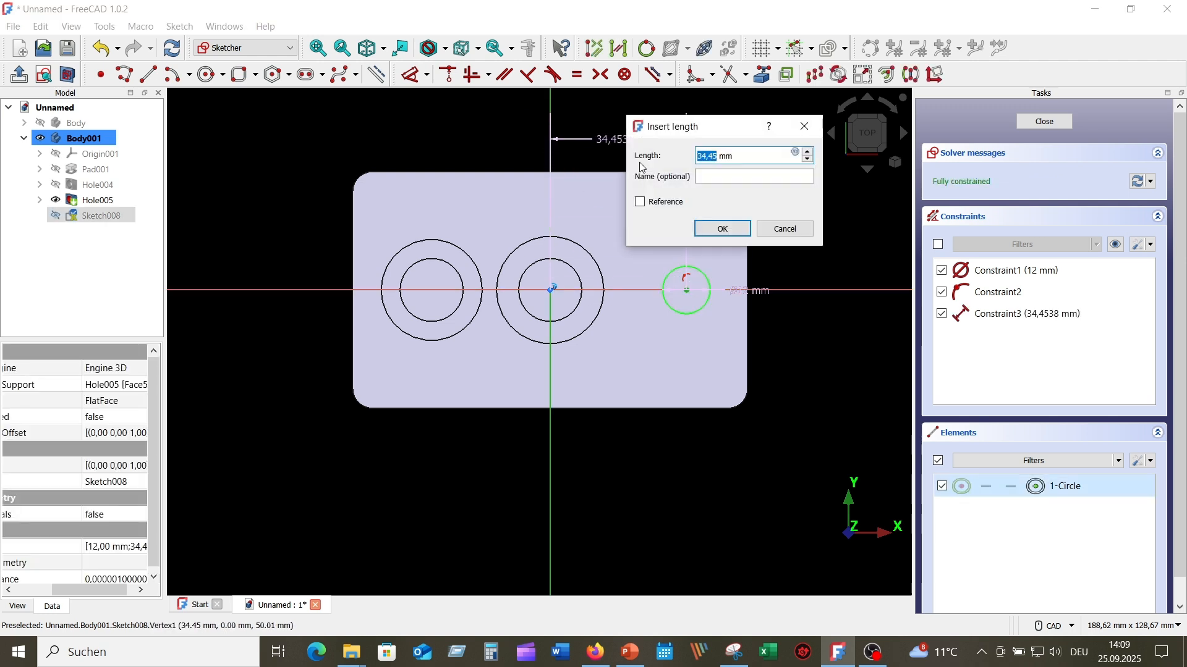
pyautogui.write('30')
pyautogui.press('Return')
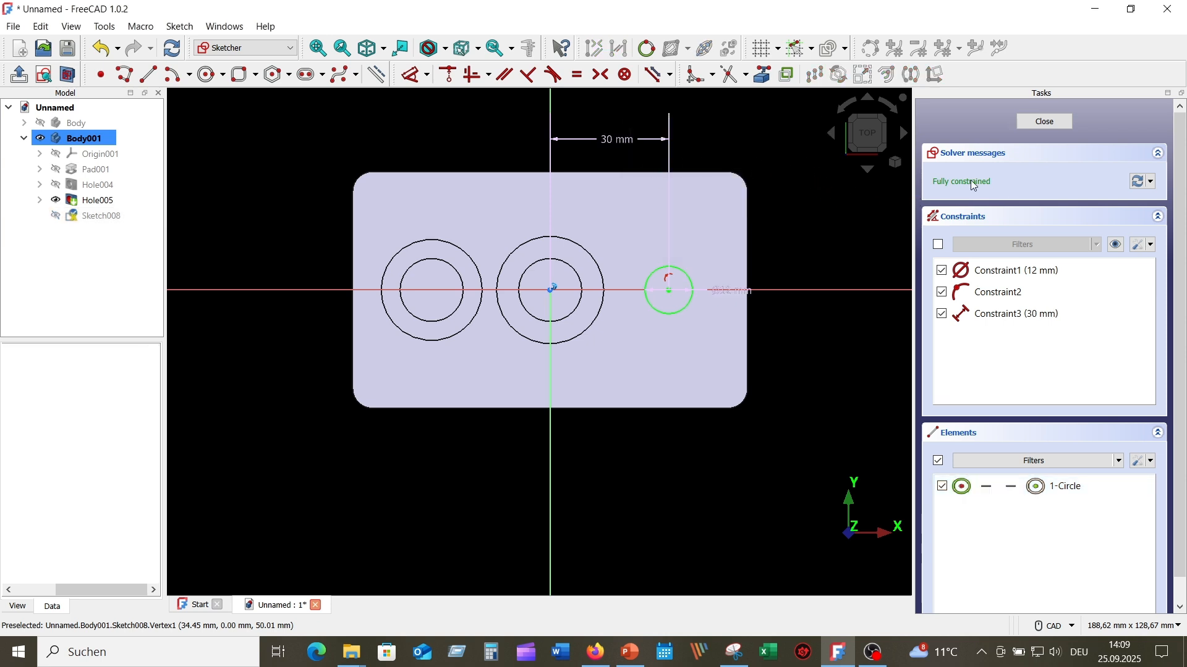
pyautogui.rightClick(810, 189)
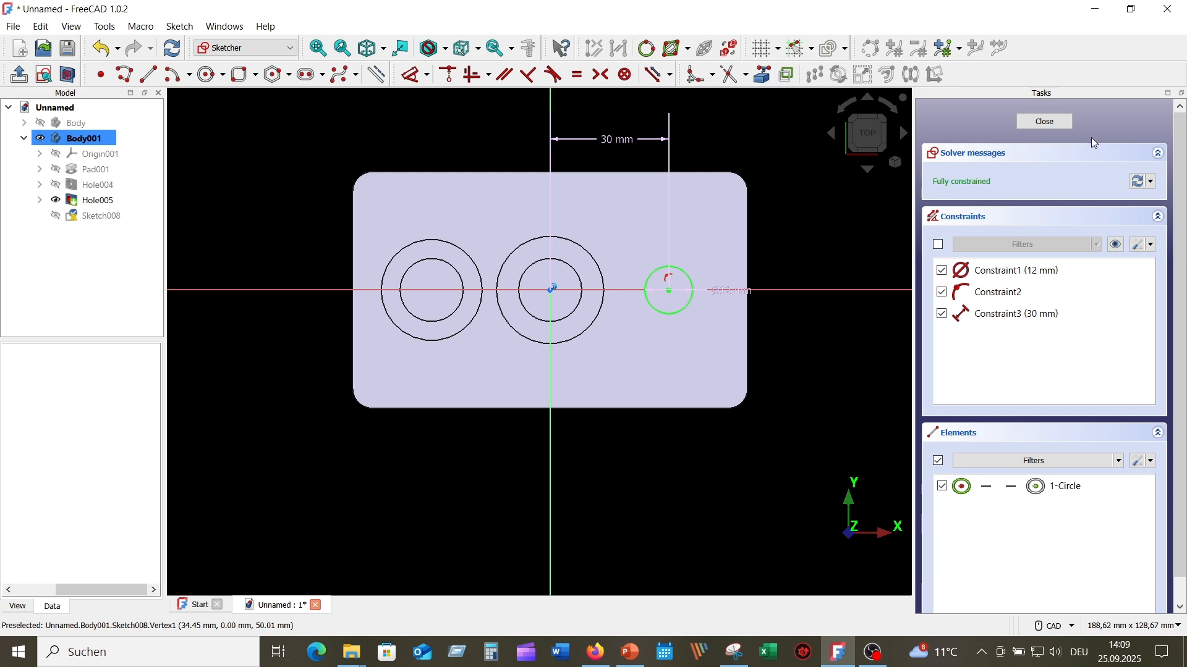
pyautogui.click(1044, 122)
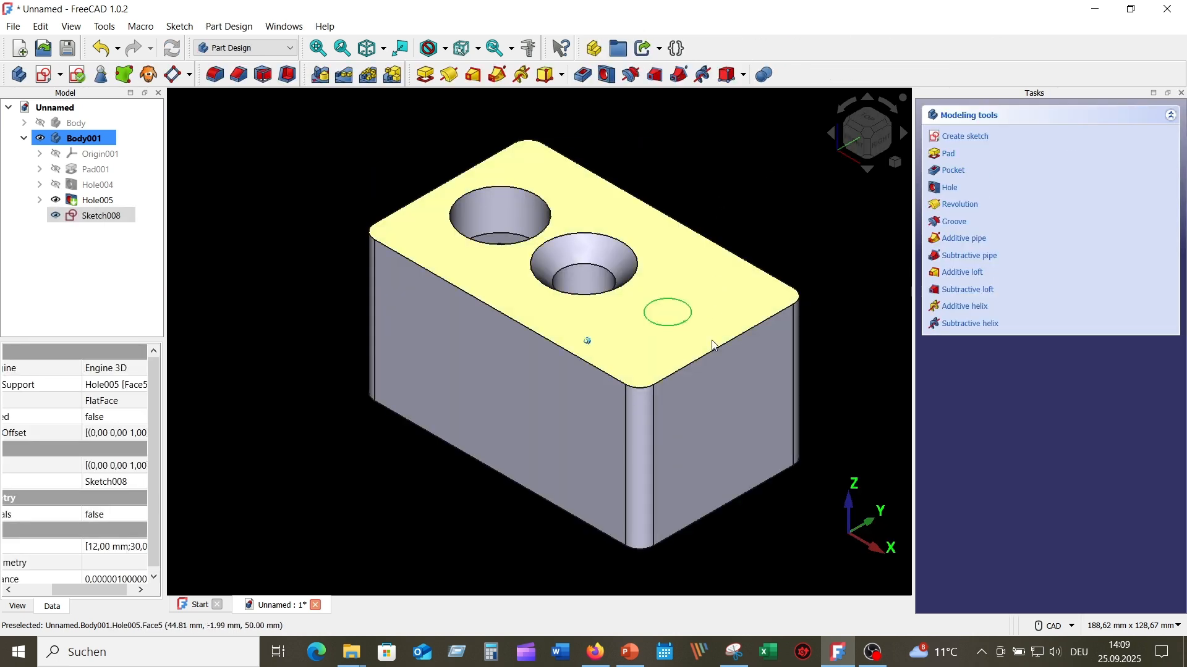
# Create a hole from the new circle sketch with 16 mm diameter, 40 mm depth and the Counterdrill cut type.
pyautogui.click(102, 217)
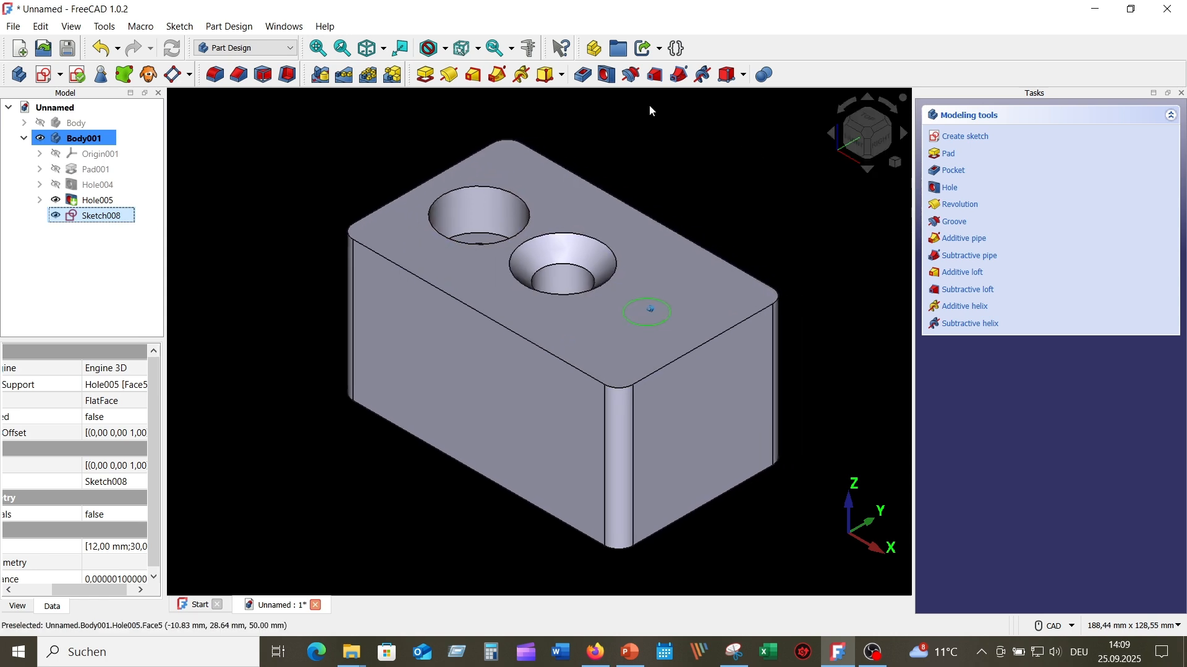
pyautogui.click(608, 75)
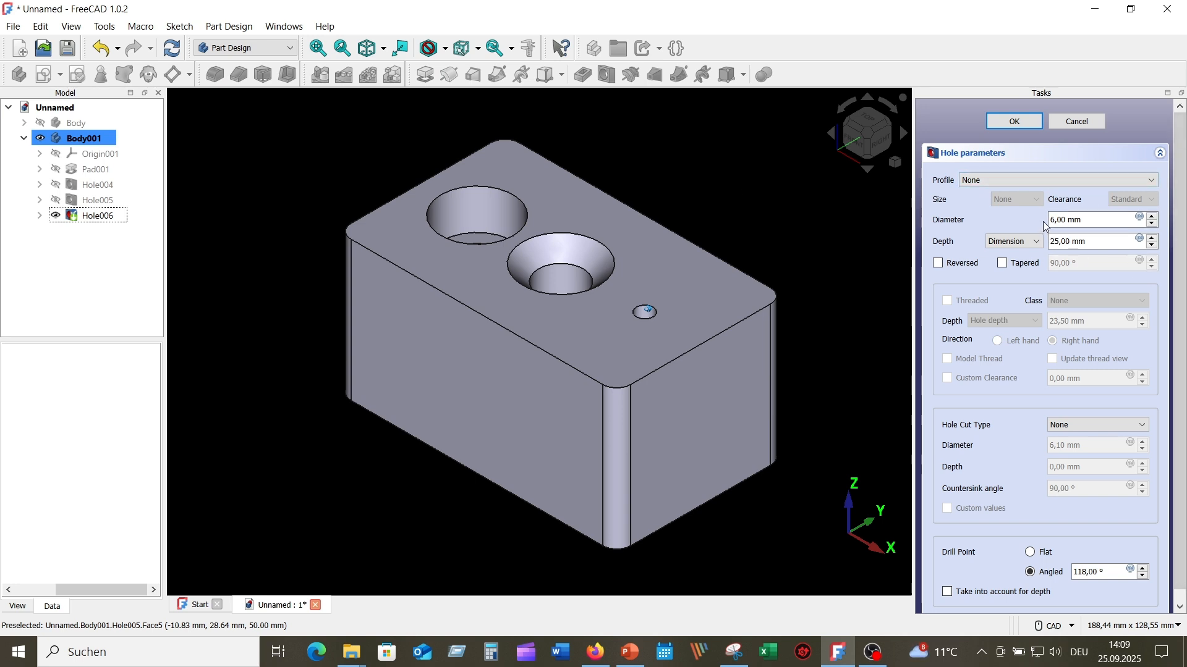
pyautogui.write('1')
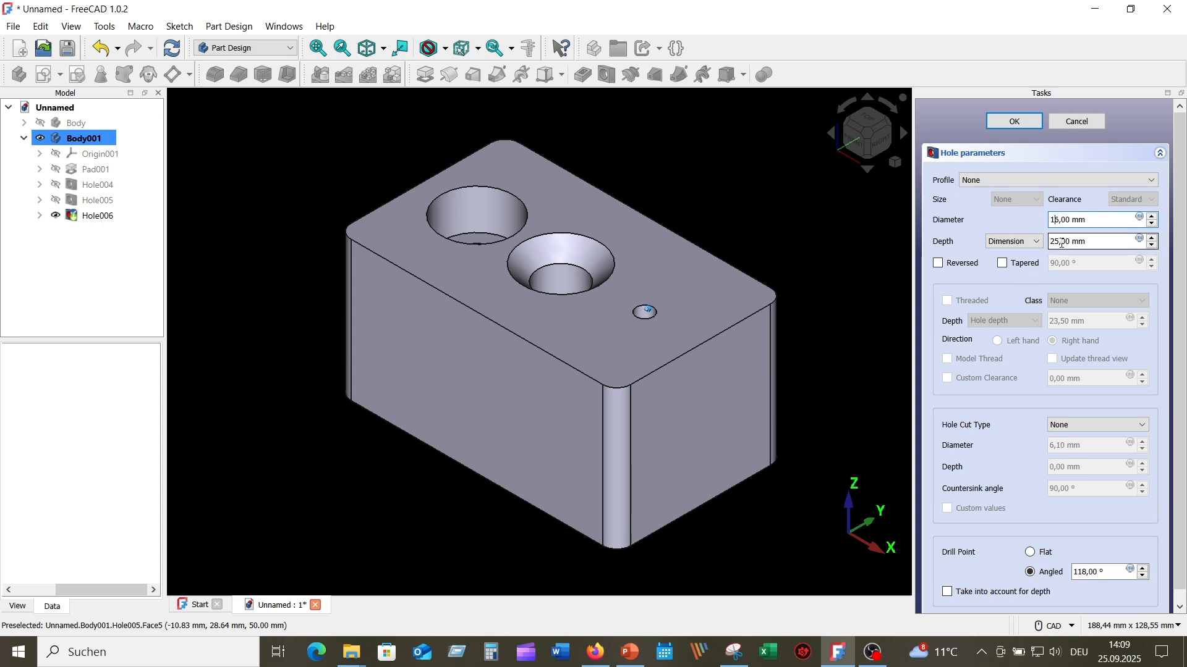
pyautogui.doubleClick(1058, 241)
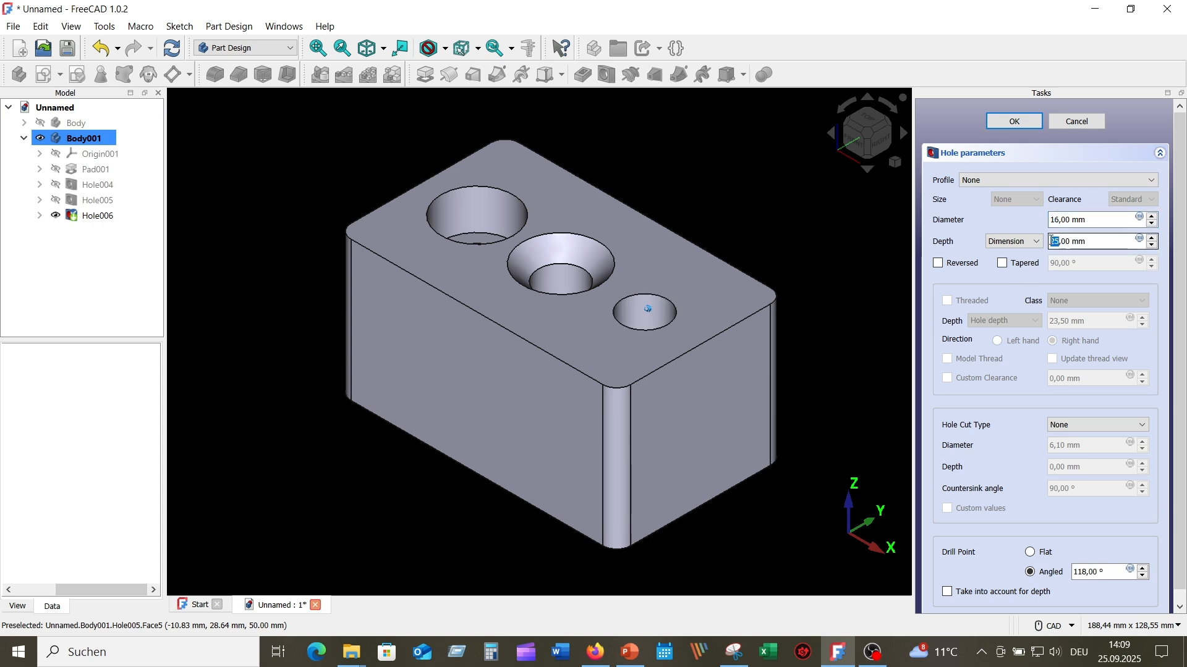
pyautogui.write('40')
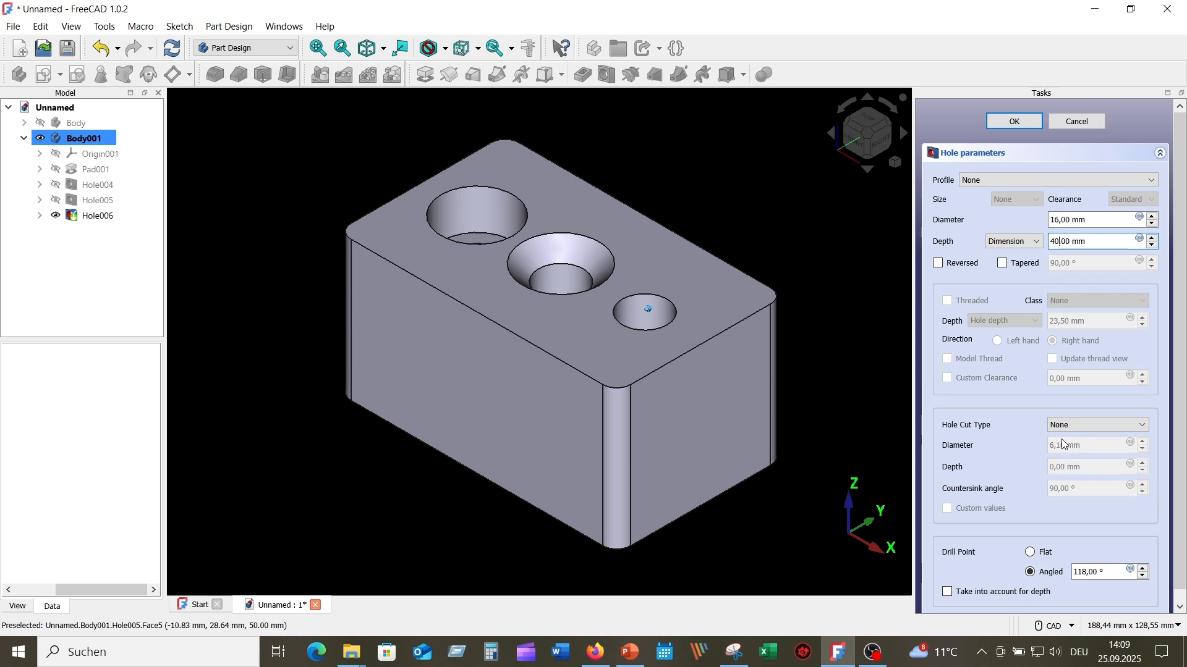
pyautogui.click(1142, 426)
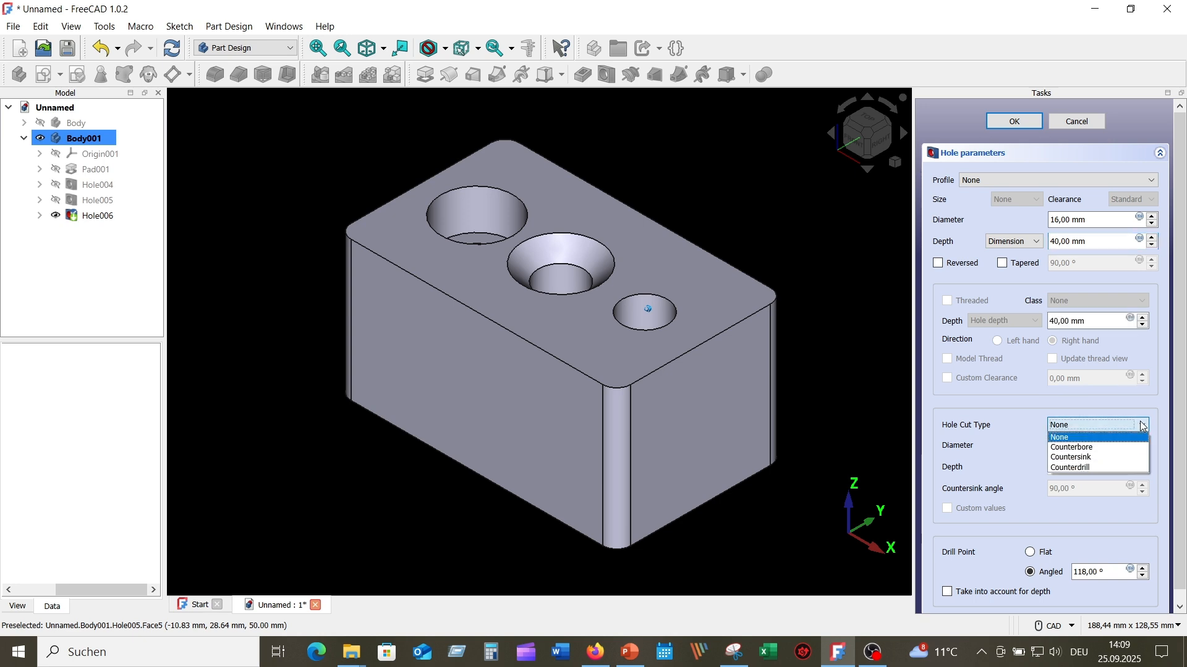
pyautogui.click(1112, 470)
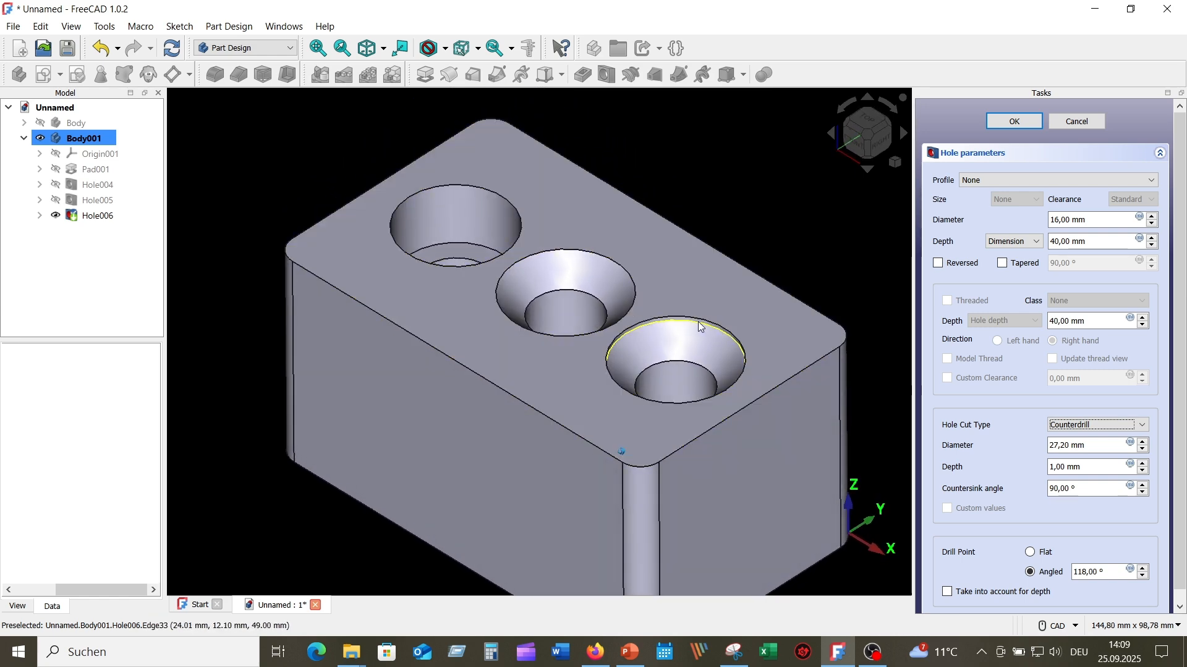
# Inspect the counterdrill's upper edge and raise its cut depth in small increments to 1.80 mm.
pyautogui.scroll(3, 696, 319)
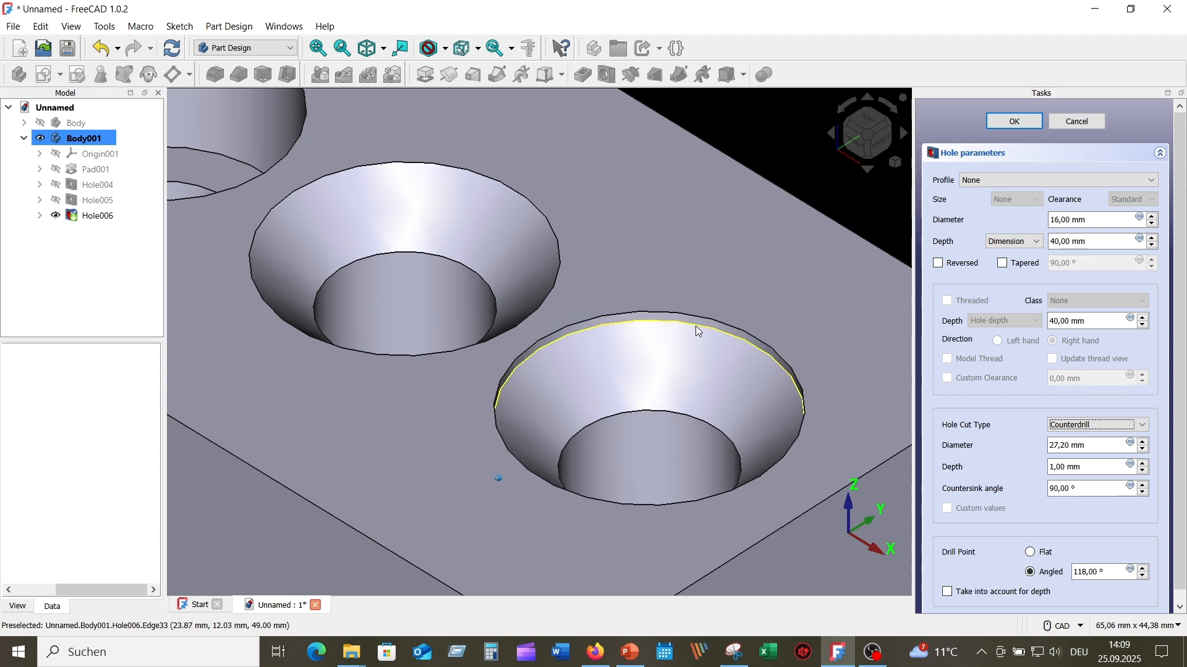
pyautogui.scroll(-3, 695, 325)
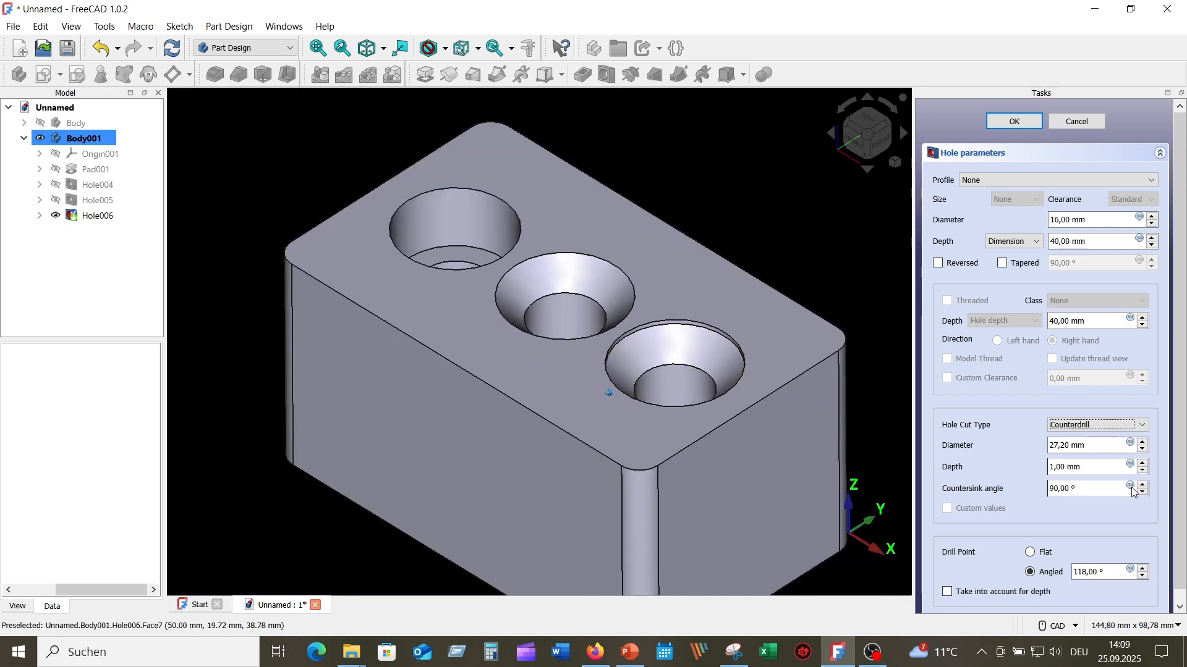
pyautogui.click(1142, 465)
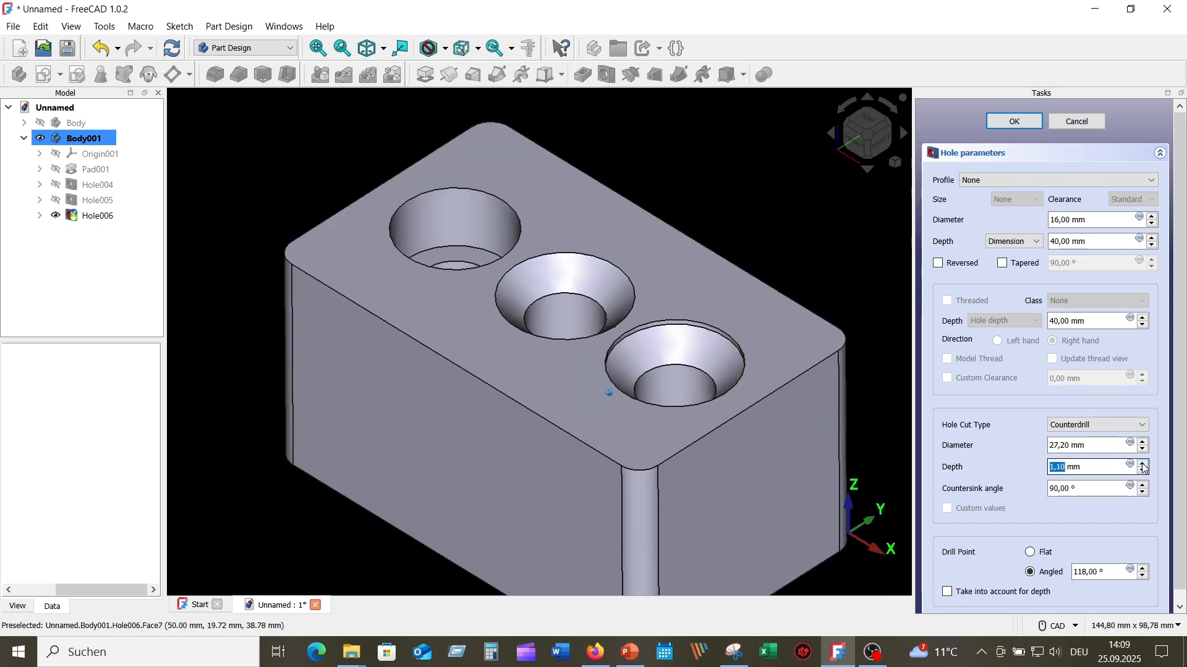
pyautogui.click(1143, 465)
pyautogui.click(1143, 464)
pyautogui.click(1143, 465)
pyautogui.click(1143, 465)
pyautogui.click(1142, 465)
pyautogui.click(1142, 465)
pyautogui.click(1143, 465)
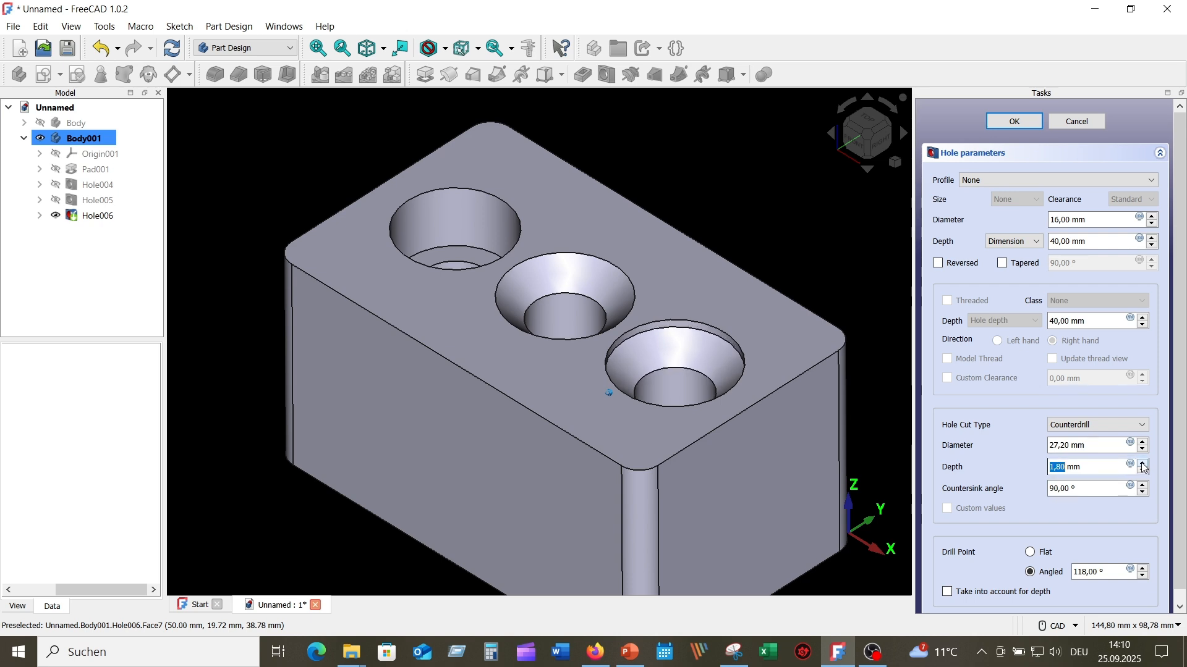
# Raise the counterdrill's cut depth in small increments to 2.50 mm and finish the hole.
pyautogui.click(1142, 464)
pyautogui.click(1142, 465)
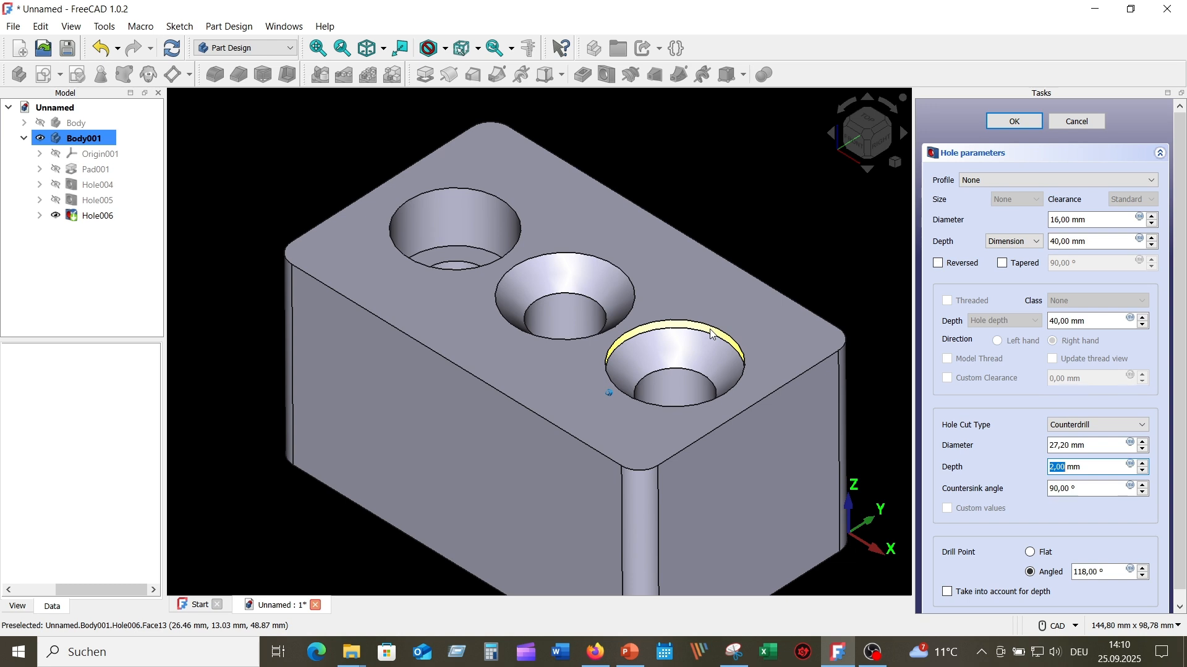
pyautogui.click(1144, 464)
pyautogui.click(1144, 465)
pyautogui.click(1144, 464)
pyautogui.click(1144, 465)
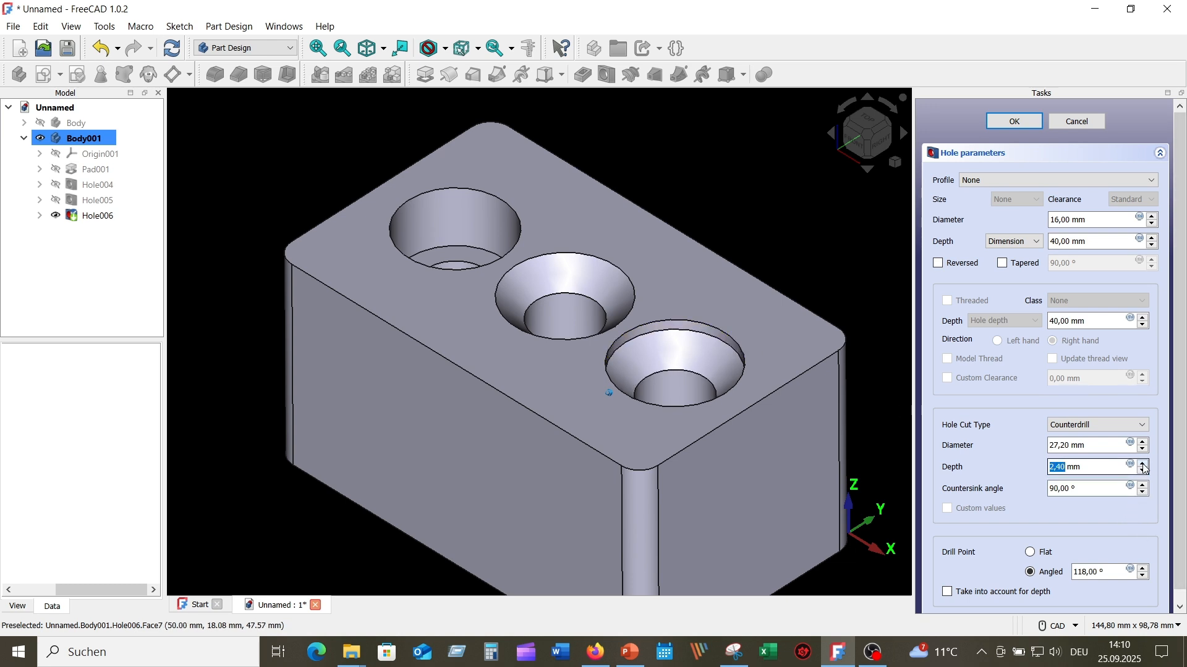
pyautogui.click(1144, 465)
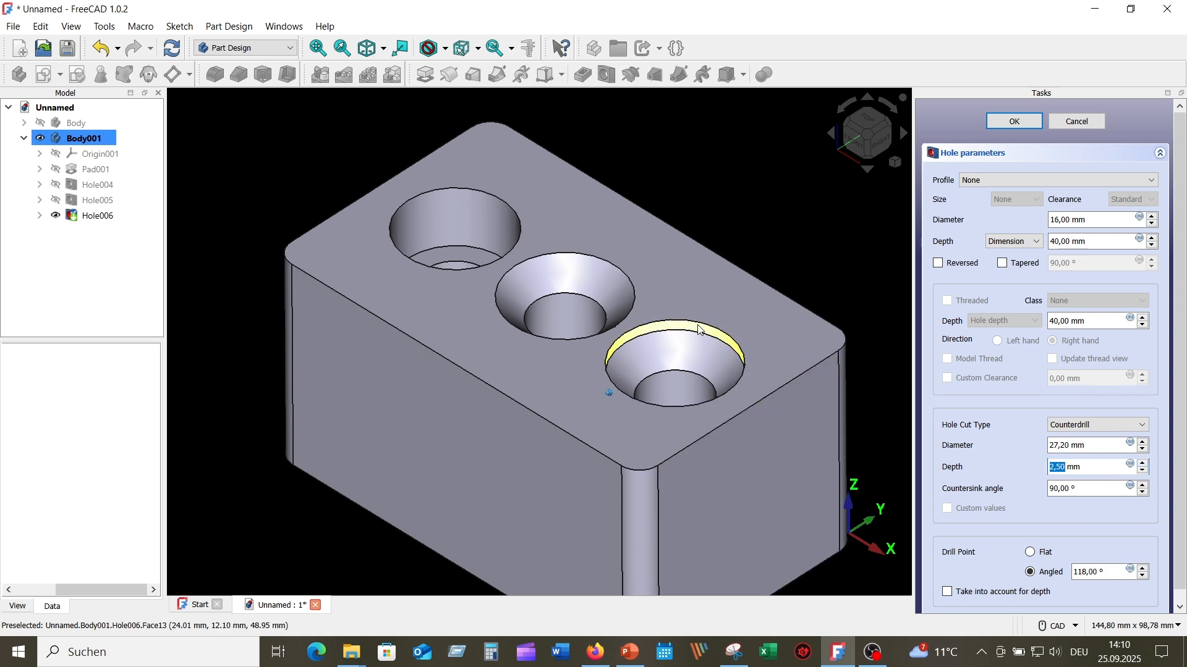
pyautogui.scroll(-3, 845, 388)
pyautogui.moveTo(828, 396); pyautogui.dragTo(823, 396, button='middle')
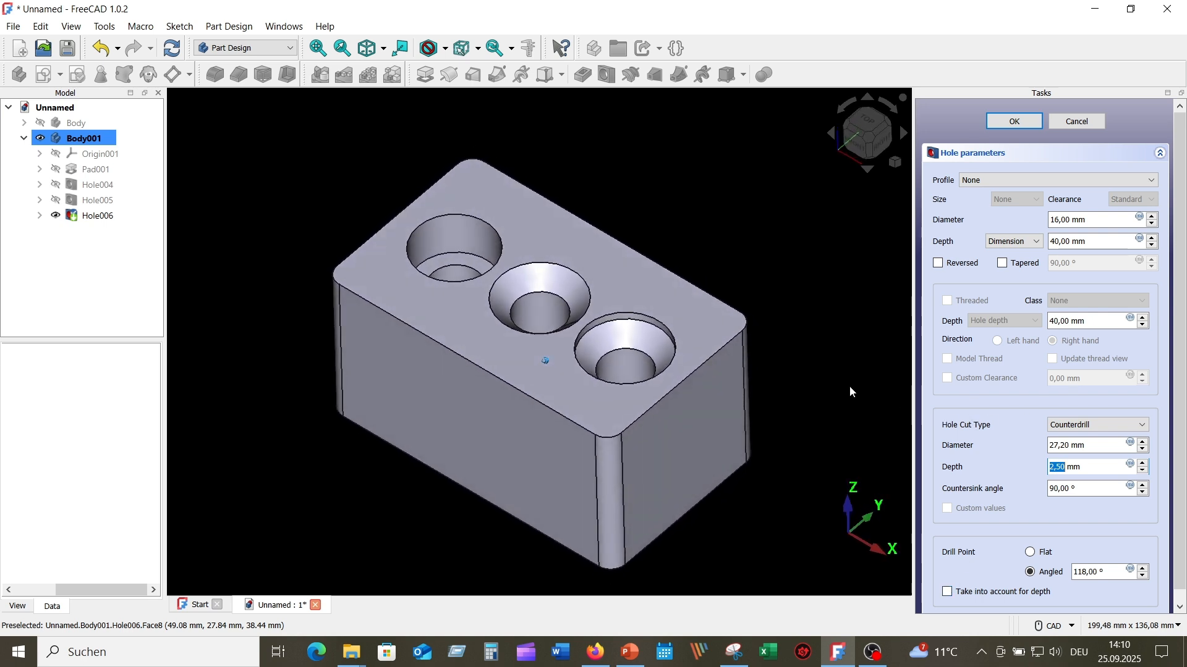
pyautogui.click(1025, 124)
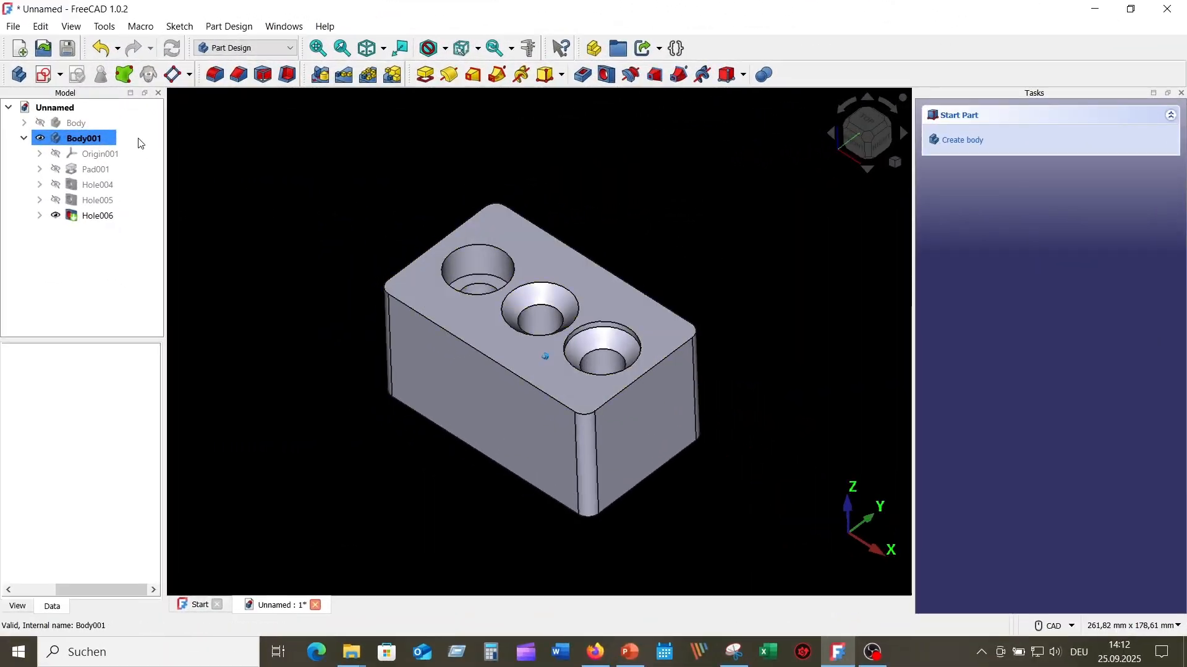
# Create a persistent section cut in Y through the block and examine the profiles of the counterbore, countersink and counterdrill holes.
pyautogui.click(81, 28)
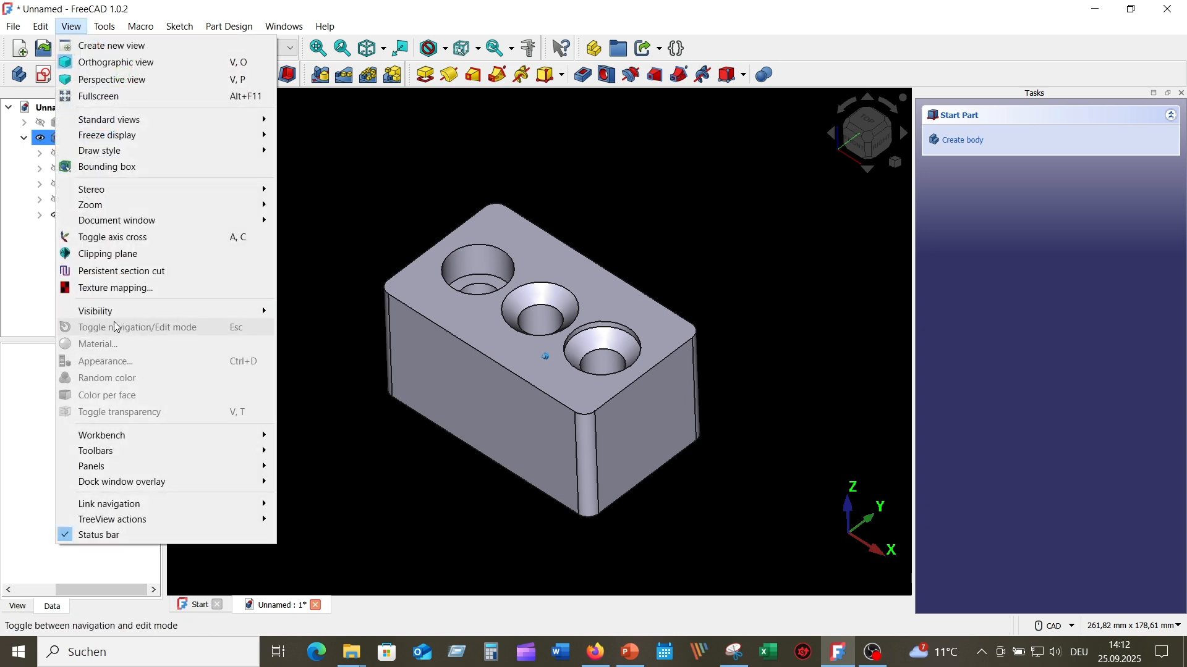
pyautogui.click(132, 272)
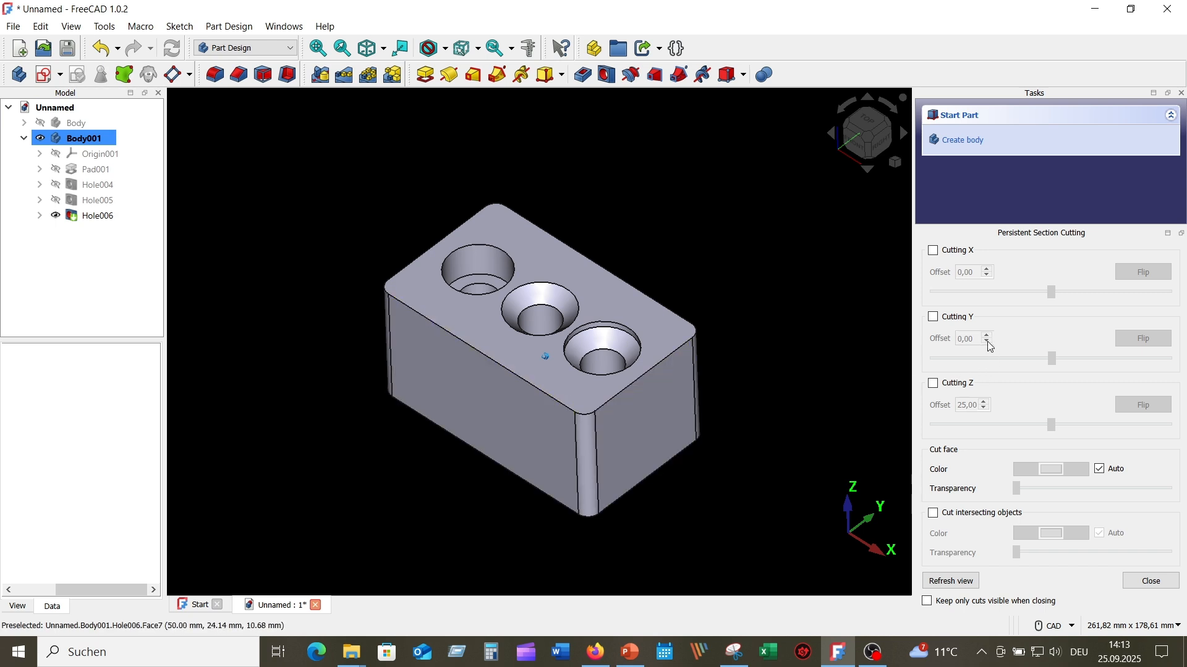
pyautogui.click(935, 319)
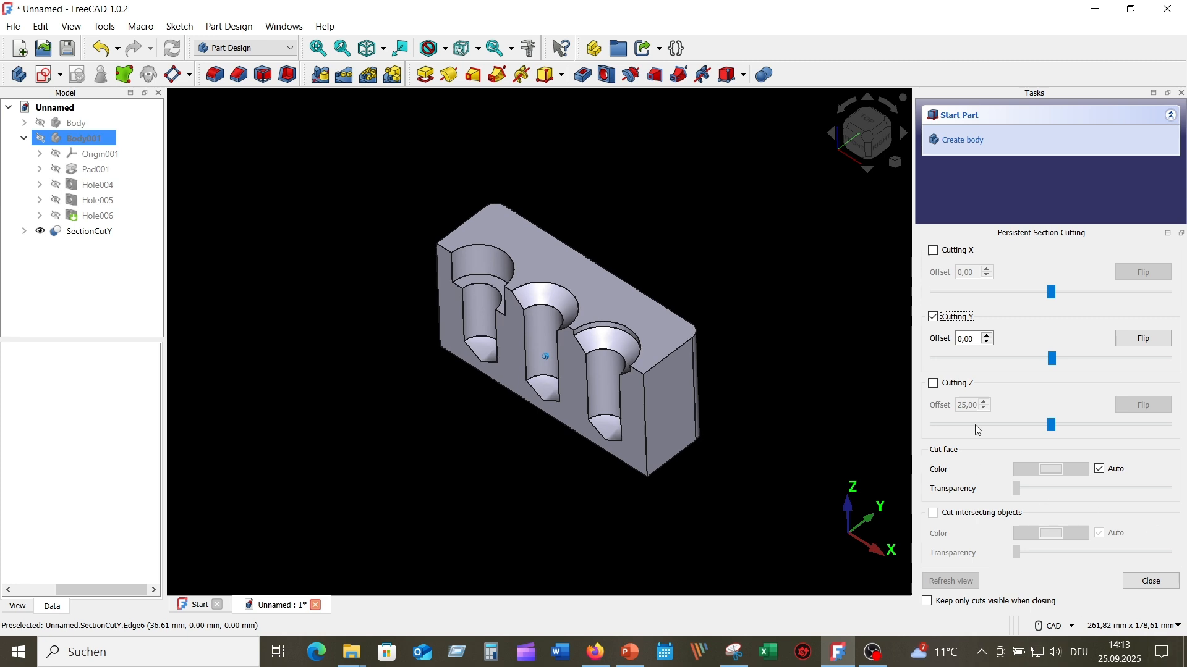
pyautogui.moveTo(766, 355); pyautogui.dragTo(776, 382, button='middle')
pyautogui.scroll(2, 775, 384)
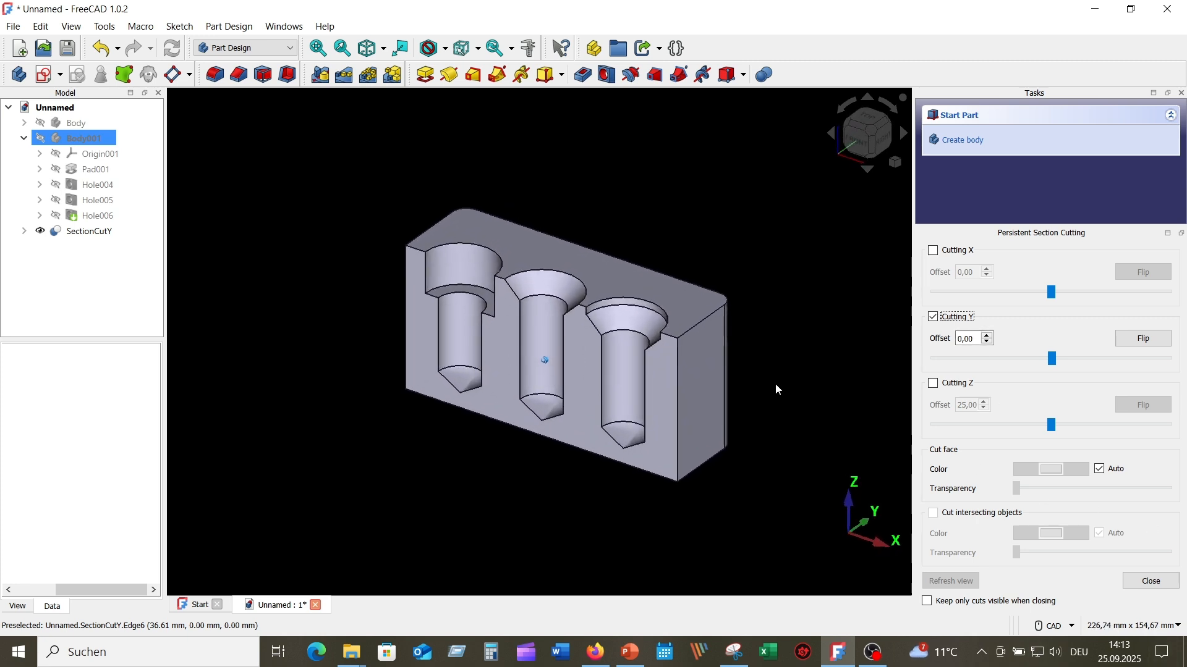
pyautogui.scroll(4, 775, 384)
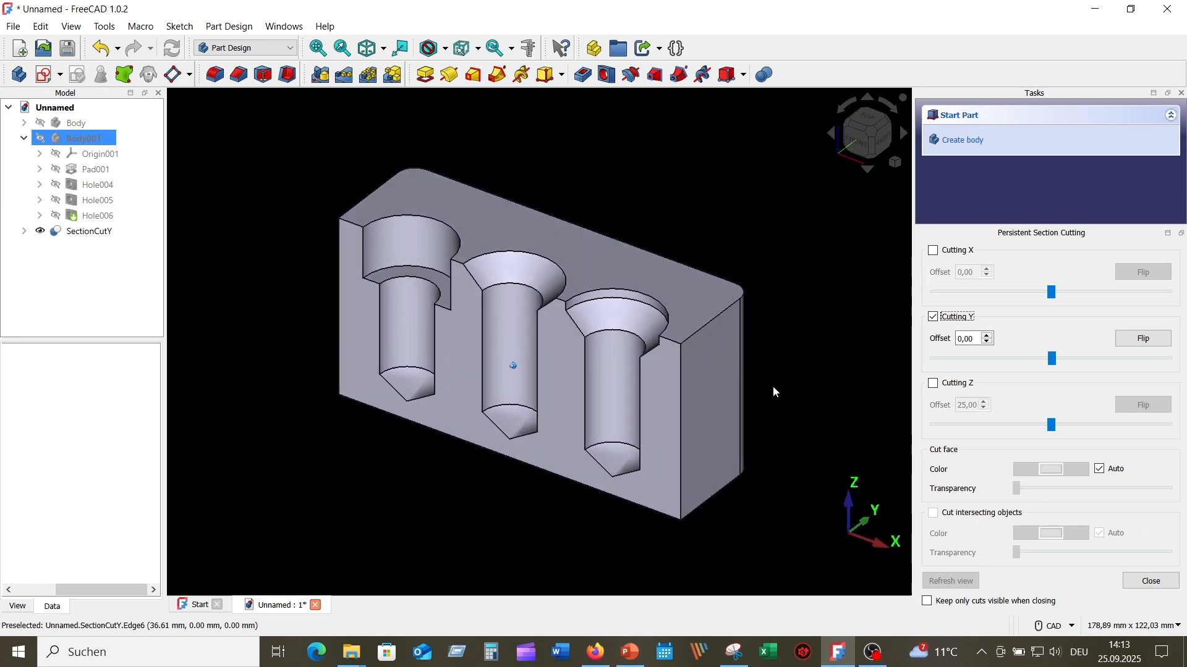
pyautogui.moveTo(774, 392); pyautogui.dragTo(633, 454, button='middle')
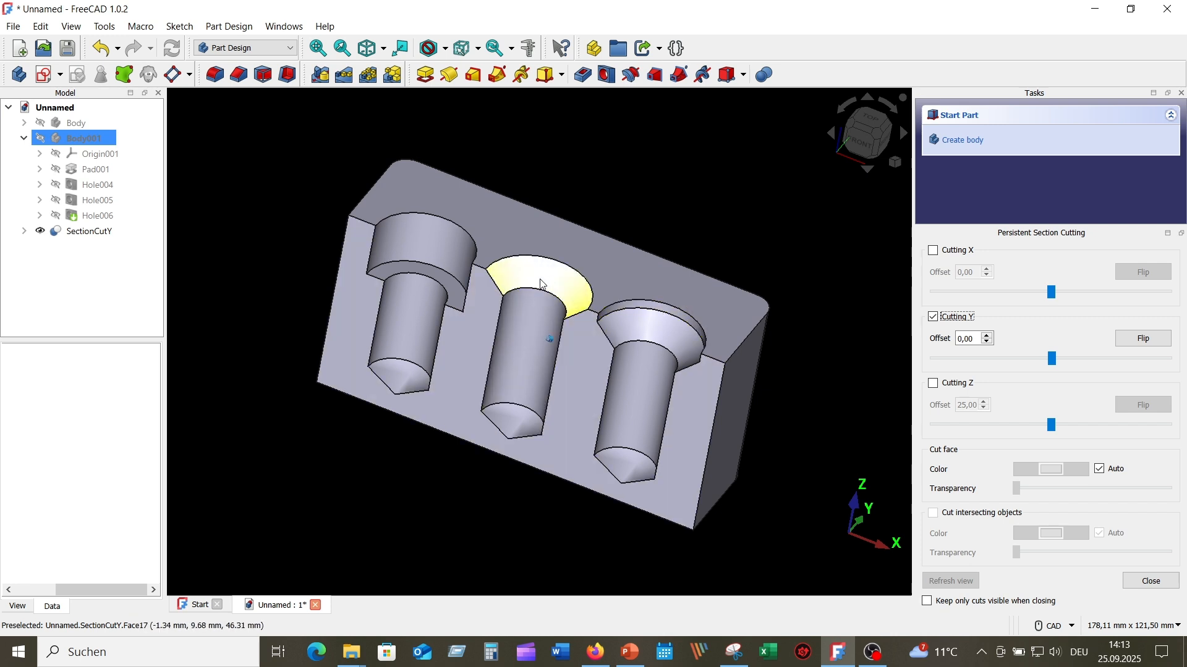
pyautogui.moveTo(539, 284); pyautogui.dragTo(437, 277, button='middle')
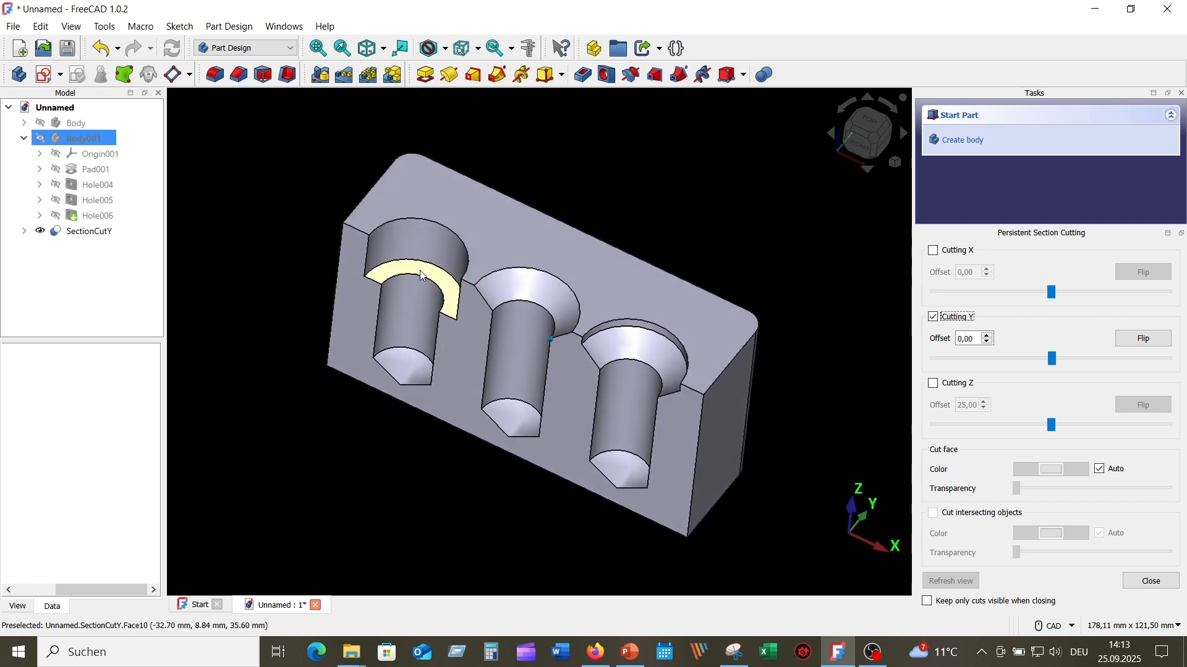